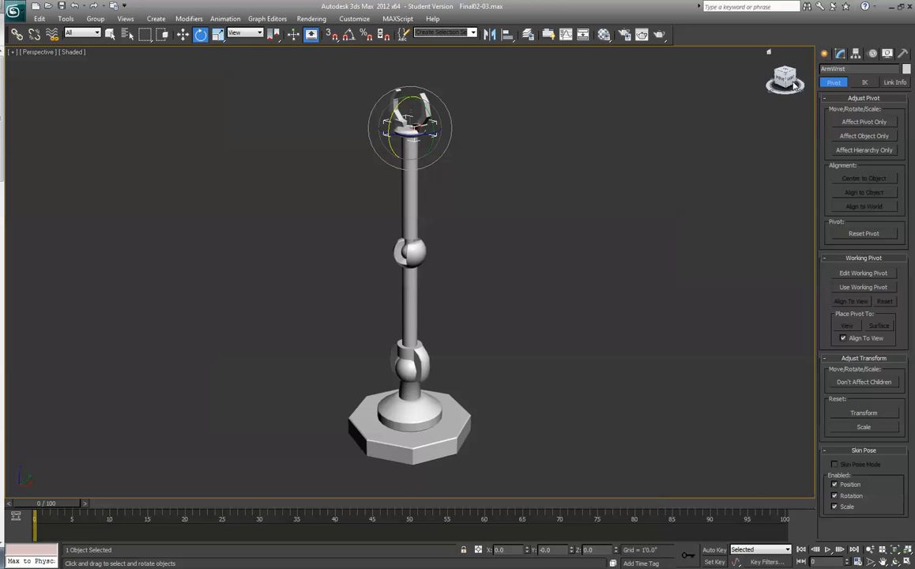
# Step: Create a sphere with a radius of about 0'8.674" in the front view, beside the arm
pyautogui.hotkey('alt', 'w')
pyautogui.rightClick(407, 176)
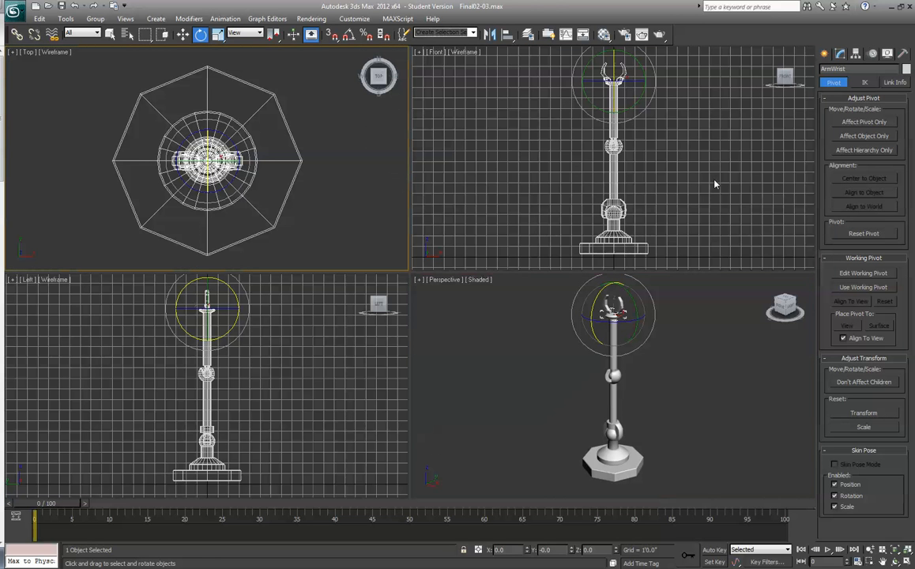
pyautogui.scroll(-2, 559, 285)
pyautogui.rightClick(531, 313)
pyautogui.scroll(-5, 531, 313)
pyautogui.scroll(3, 770, 358)
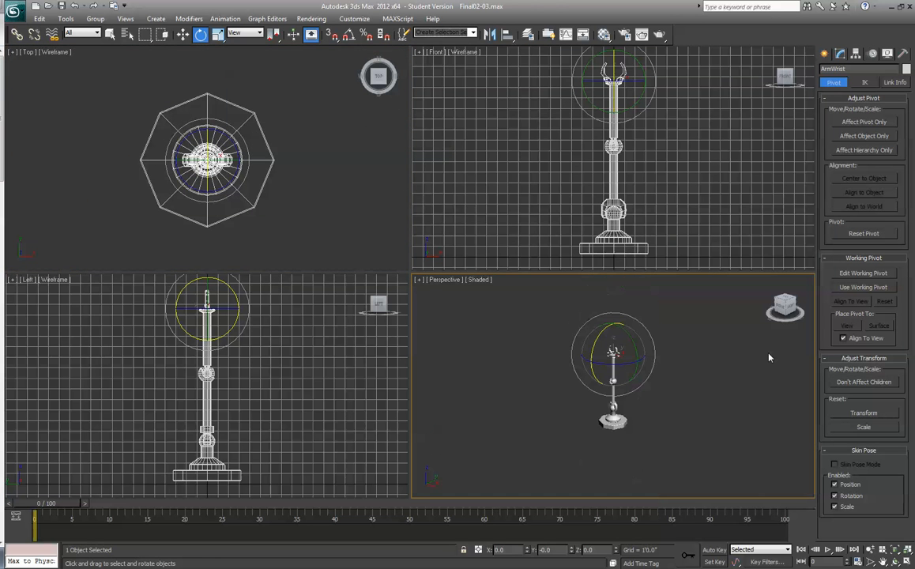
pyautogui.click(824, 54)
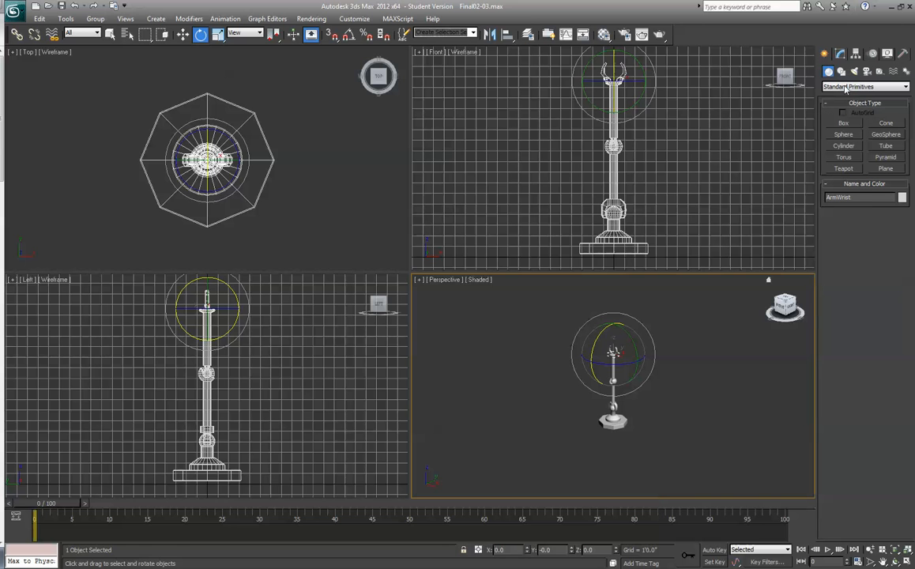
pyautogui.click(843, 136)
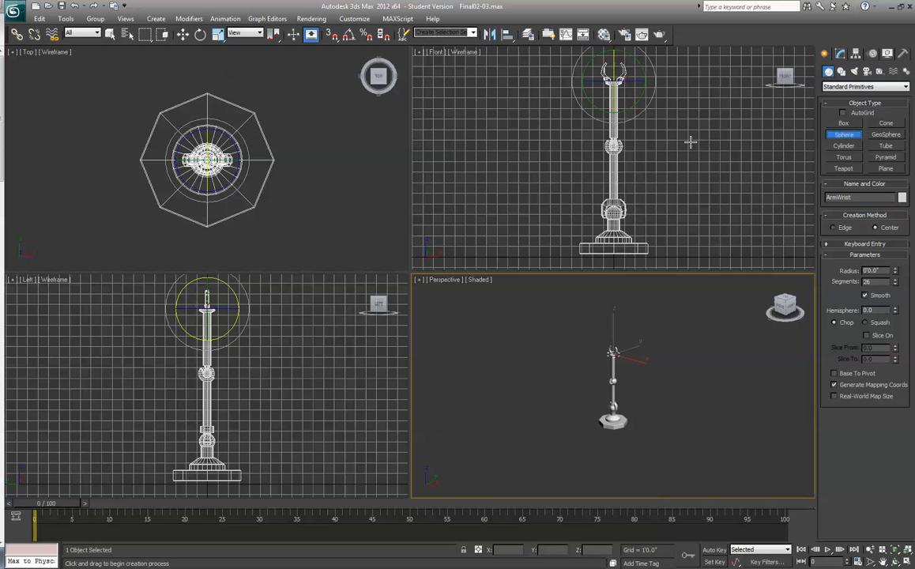
pyautogui.moveTo(690, 142)
pyautogui.mouseDown()
pyautogui.moveTo(700, 151)
pyautogui.moveTo(693, 145)
pyautogui.mouseUp()
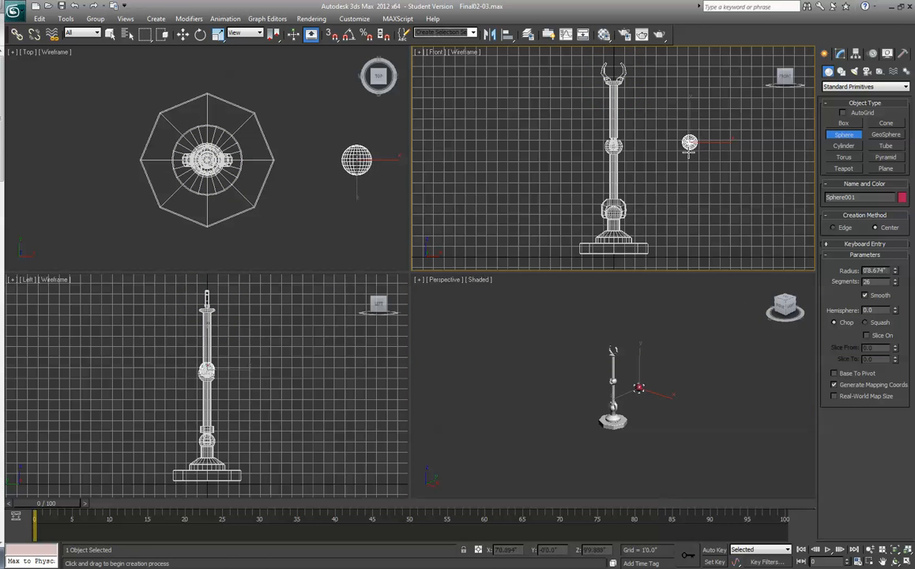
# Step: Turn on angle snap and rotate the sphere a quarter turn so its poles point up and down in the front view
pyautogui.press('z')
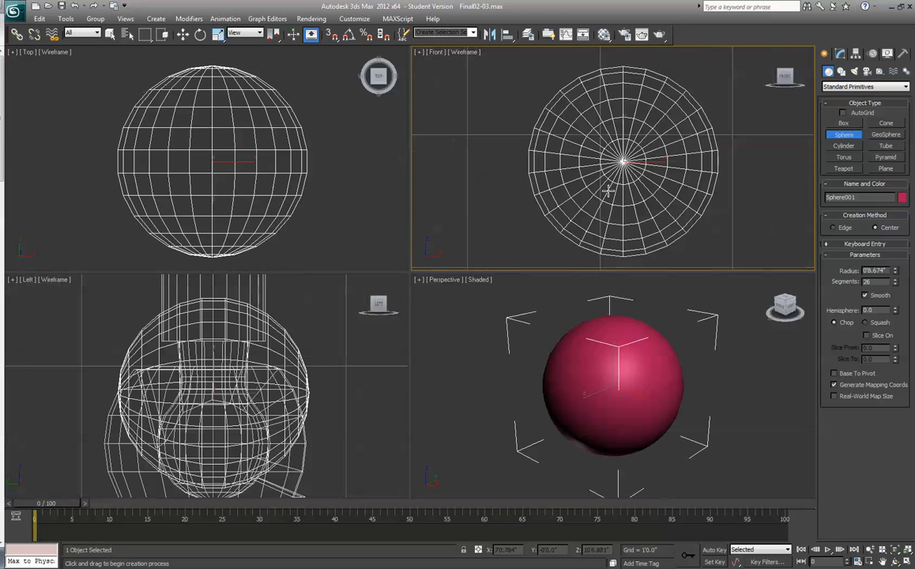
pyautogui.scroll(-2, 589, 193)
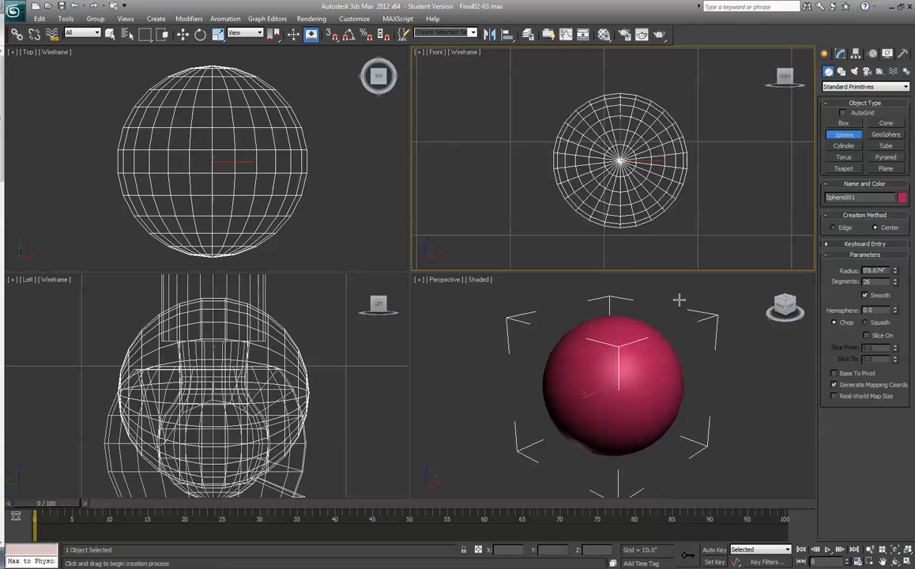
pyautogui.scroll(-2, 628, 210)
pyautogui.scroll(-1, 522, 175)
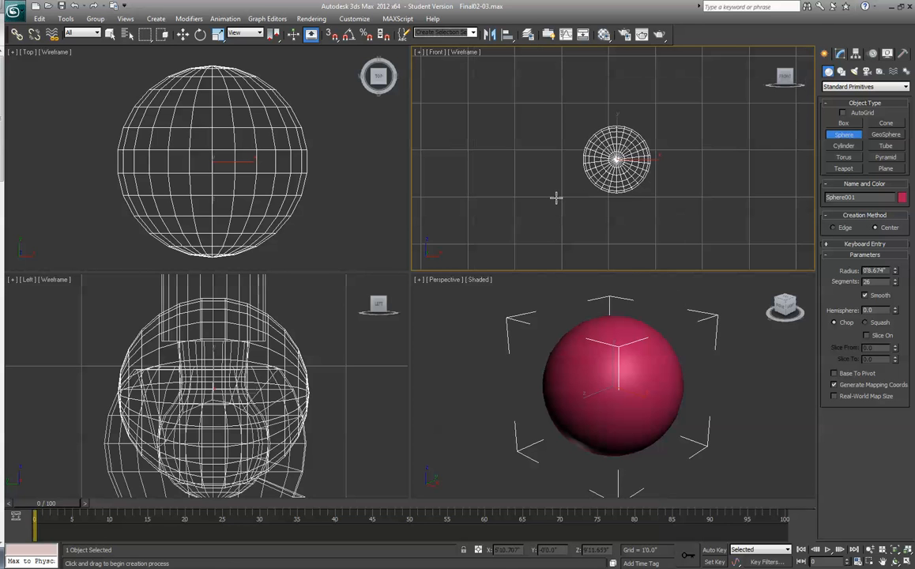
pyautogui.scroll(-3, 556, 198)
pyautogui.moveTo(505, 131); pyautogui.dragTo(564, 103, button='middle')
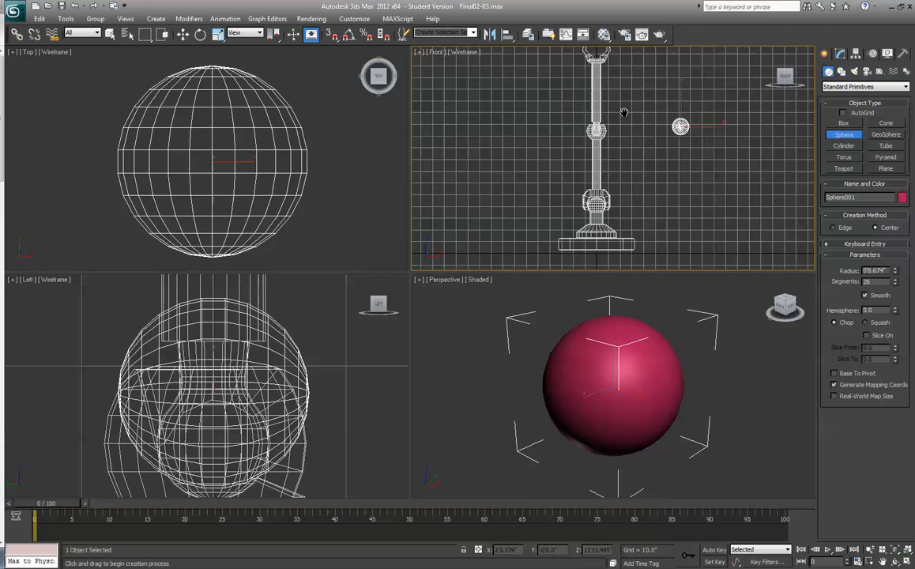
pyautogui.hotkey('alt', 'w')
pyautogui.press('e')
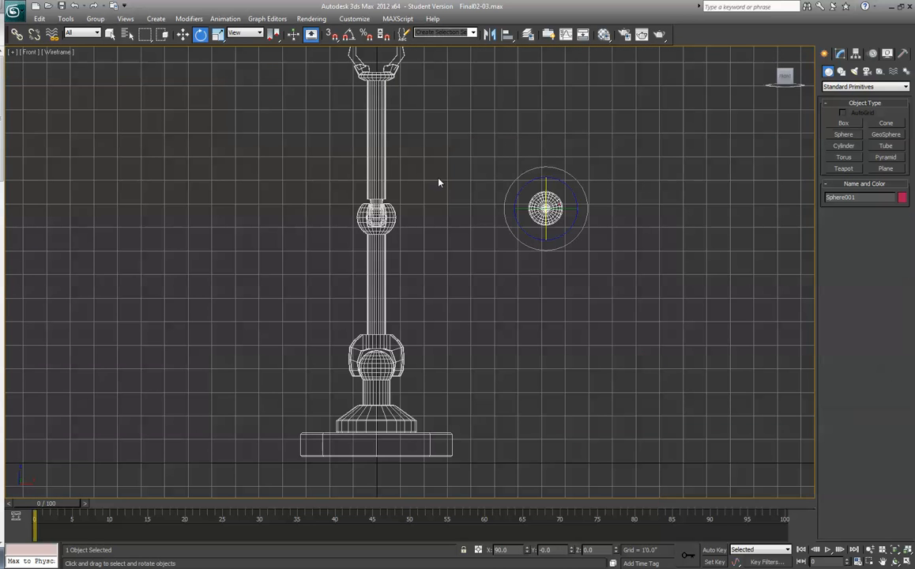
pyautogui.moveTo(447, 165); pyautogui.dragTo(439, 194, button='middle')
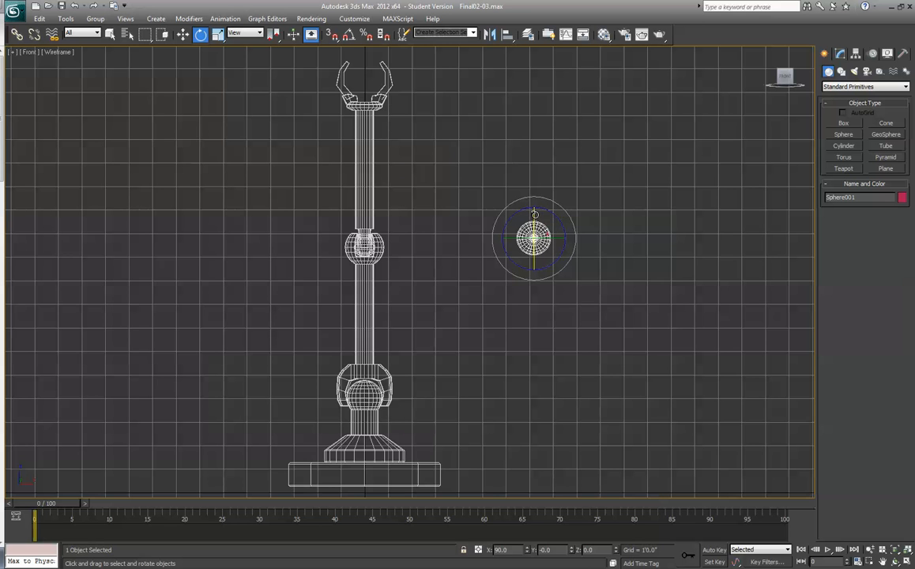
pyautogui.click(349, 35)
pyautogui.moveTo(535, 218); pyautogui.dragTo(475, 242)
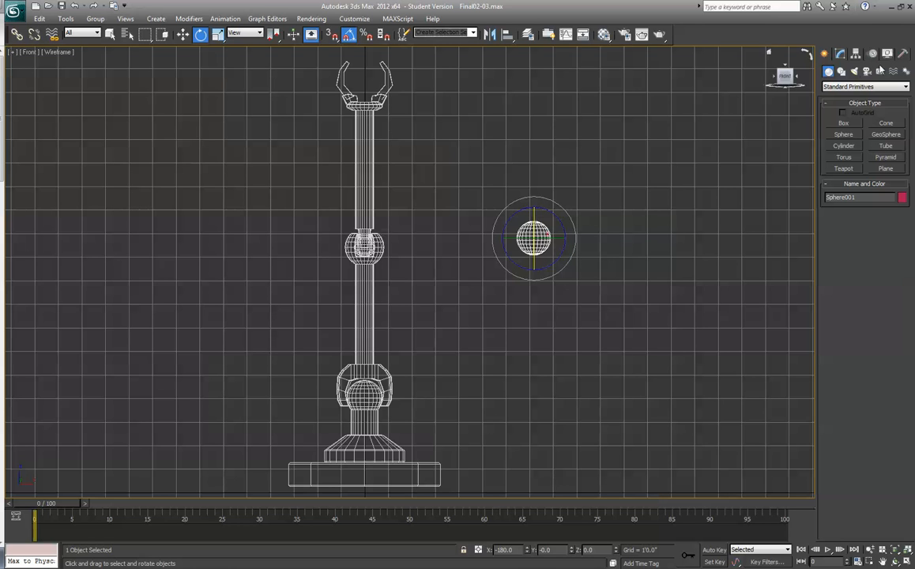
# Step: Move the sphere closer to the arm, level with its middle ball joint
pyautogui.click(839, 54)
pyautogui.click(825, 54)
pyautogui.click(184, 34)
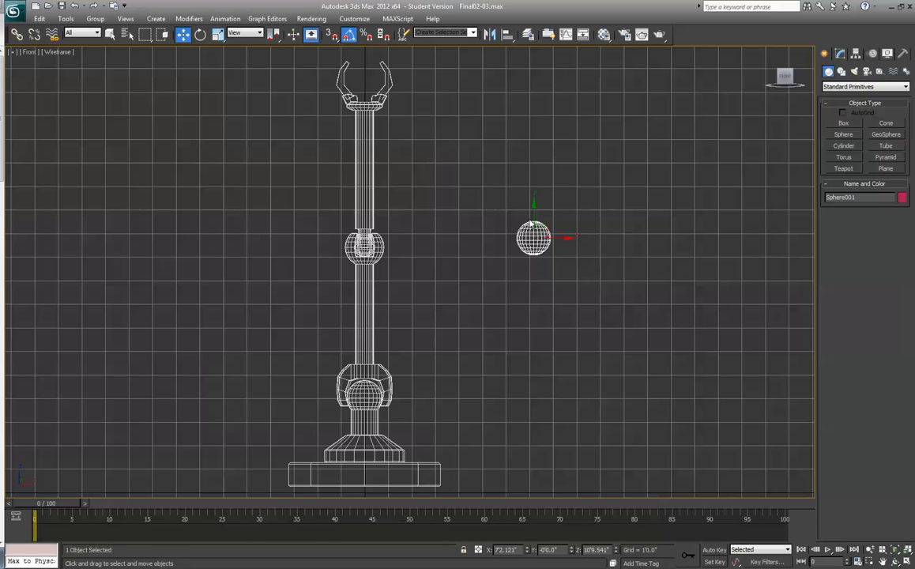
pyautogui.moveTo(534, 236); pyautogui.dragTo(441, 245)
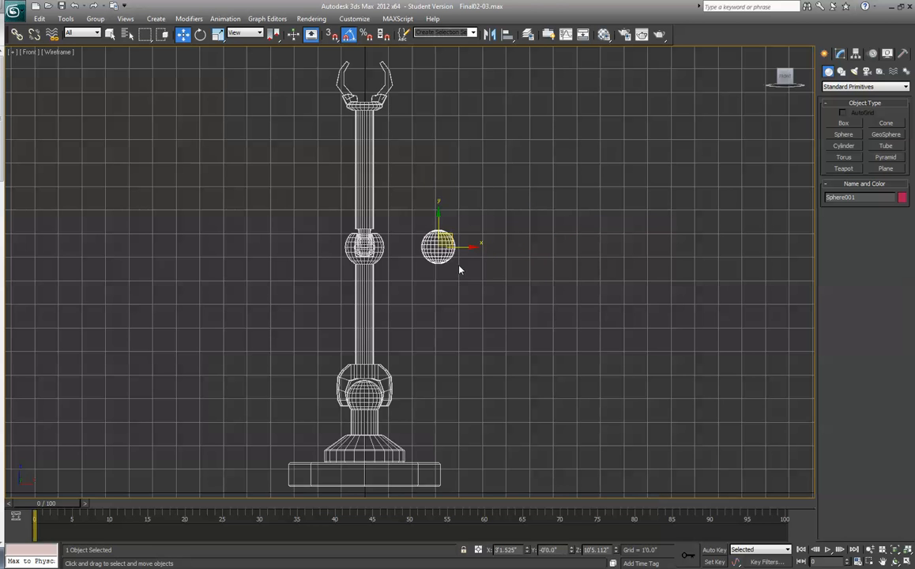
# Step: Add an Edit Poly modifier to the sphere and select the polygons of its bottom cap
pyautogui.scroll(6, 458, 270)
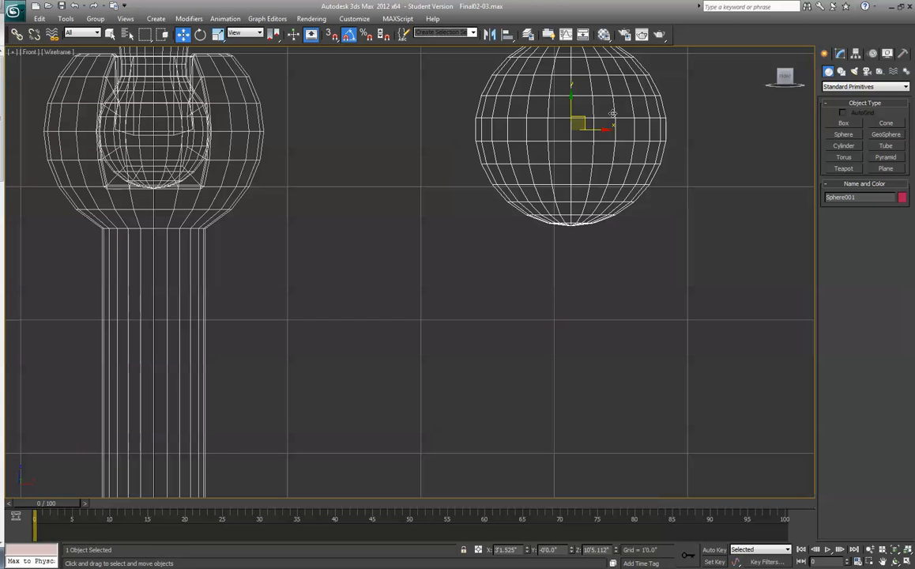
pyautogui.scroll(-1, 596, 124)
pyautogui.rightClick(521, 140)
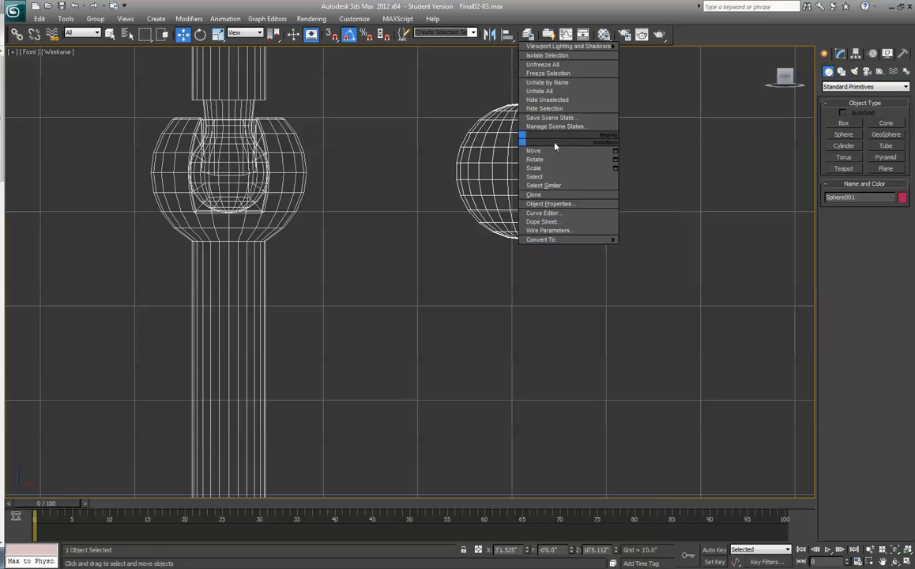
pyautogui.click(568, 150)
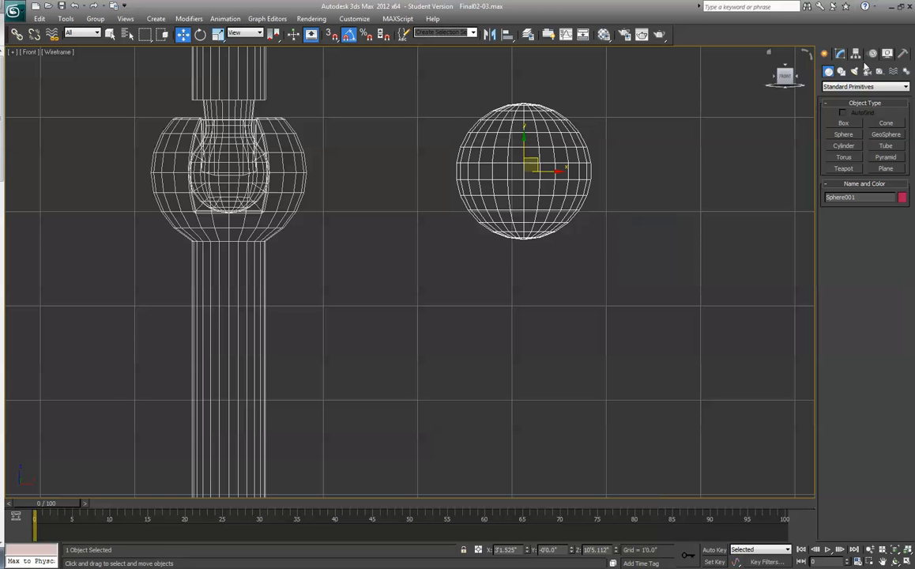
pyautogui.click(839, 53)
pyautogui.click(906, 83)
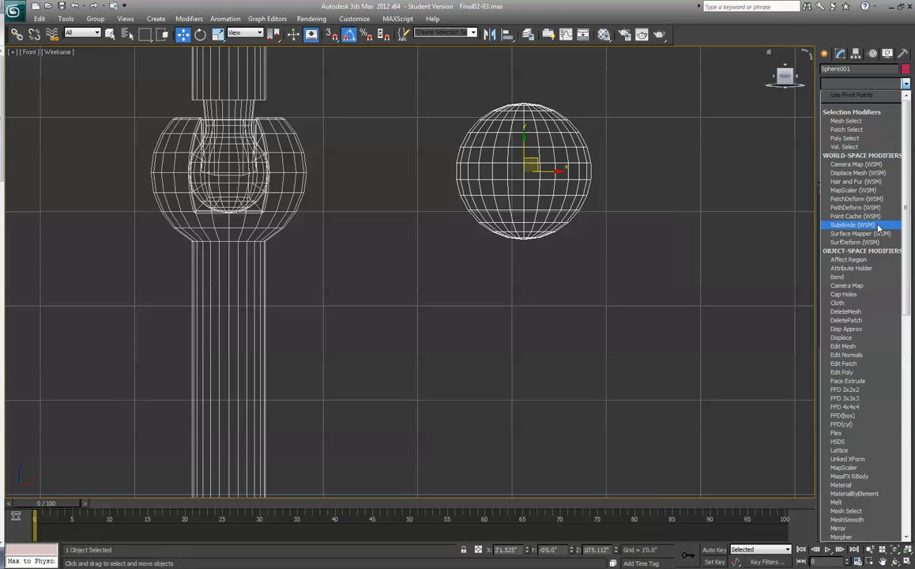
pyautogui.scroll(-2, 851, 365)
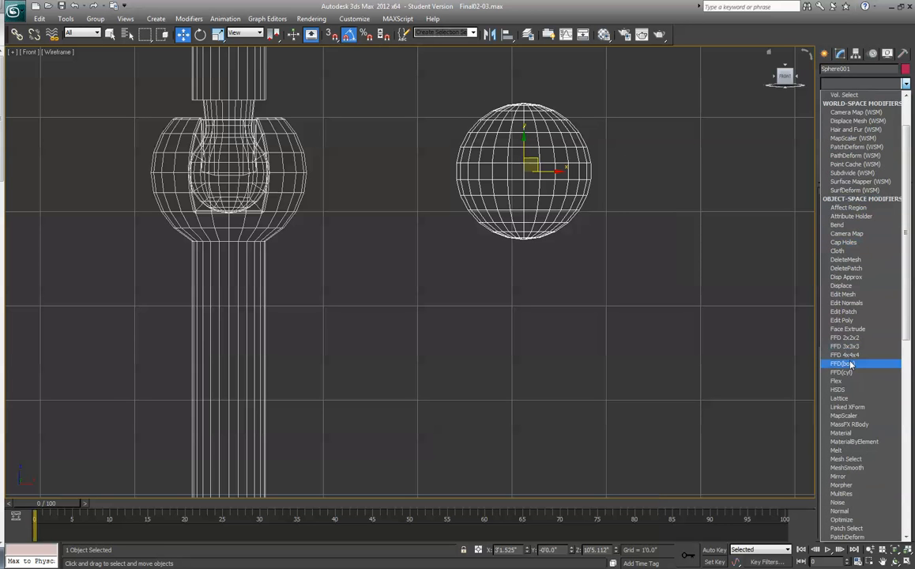
pyautogui.click(842, 320)
pyautogui.click(875, 276)
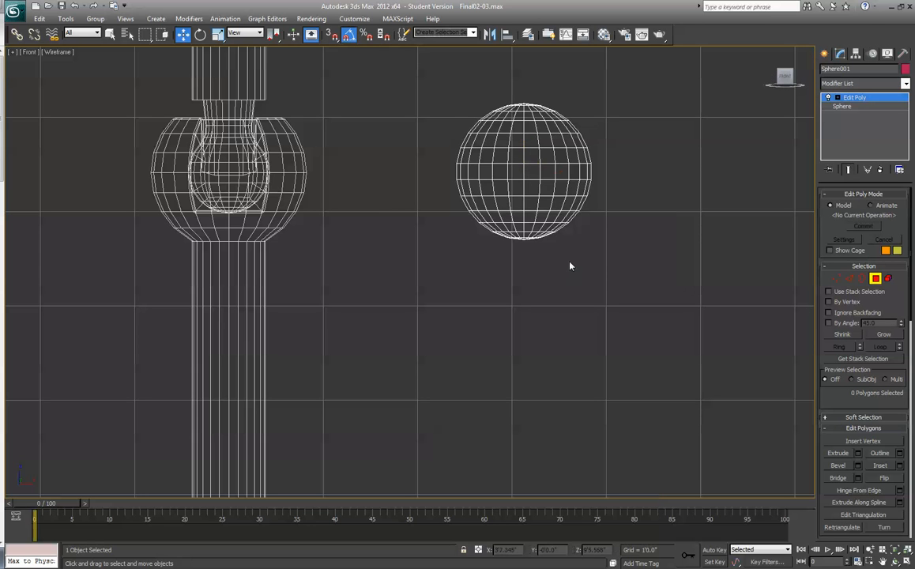
pyautogui.moveTo(569, 260); pyautogui.dragTo(479, 236)
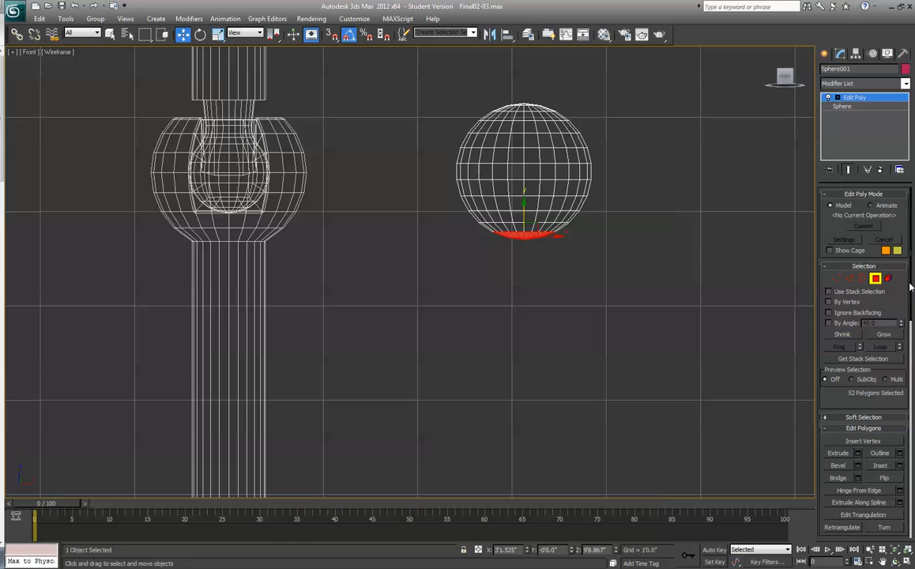
# Step: Extrude the sphere's bottom cap polygons slightly into a short collar and inset them
pyautogui.scroll(-5, 905, 372)
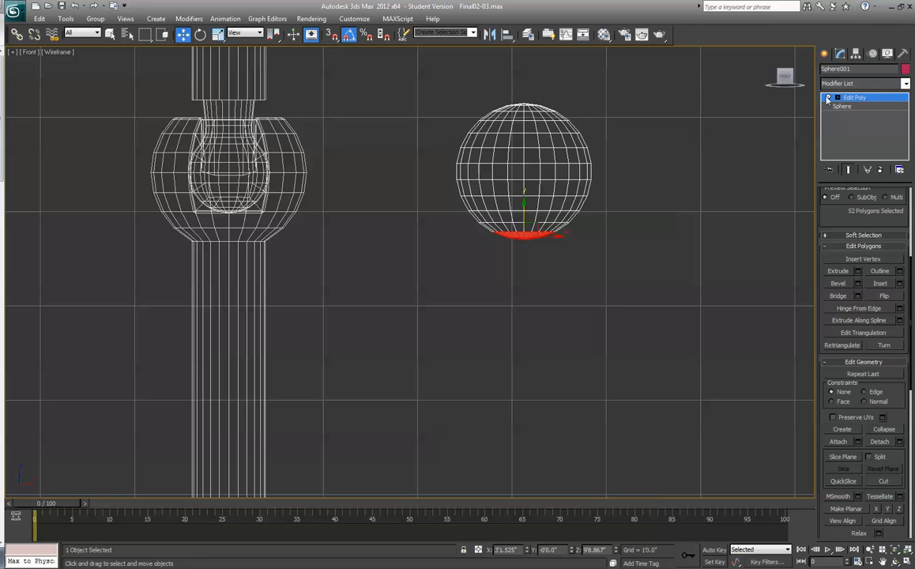
pyautogui.click(839, 270)
pyautogui.moveTo(528, 265); pyautogui.dragTo(499, 227)
pyautogui.click(880, 283)
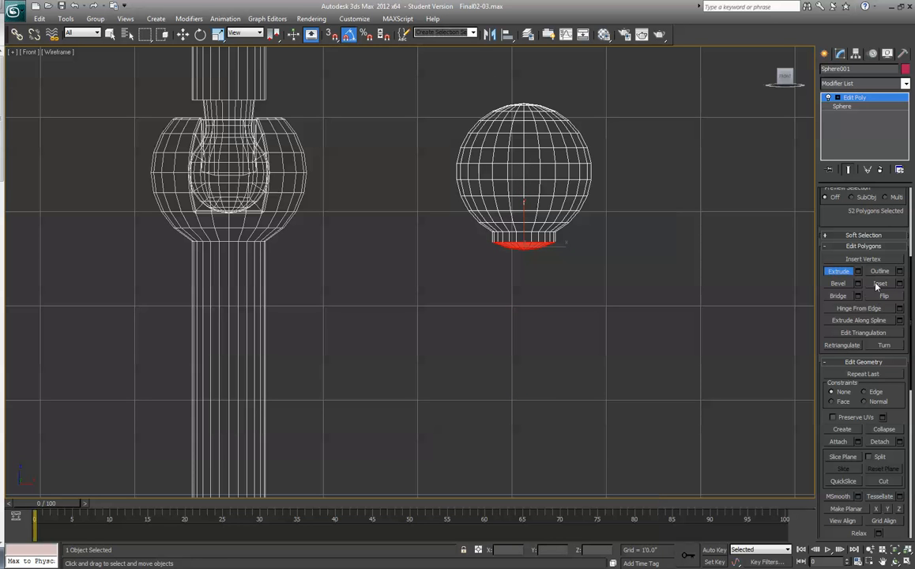
pyautogui.moveTo(521, 249); pyautogui.dragTo(522, 256)
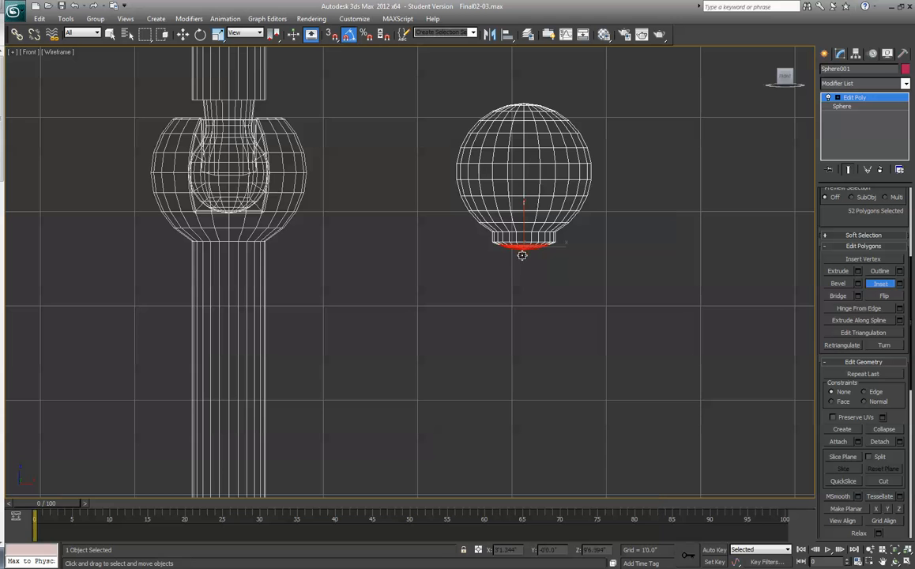
# Step: Extrude the inset cap polygons downward into a long, narrower shaft below the collar
pyautogui.click(837, 270)
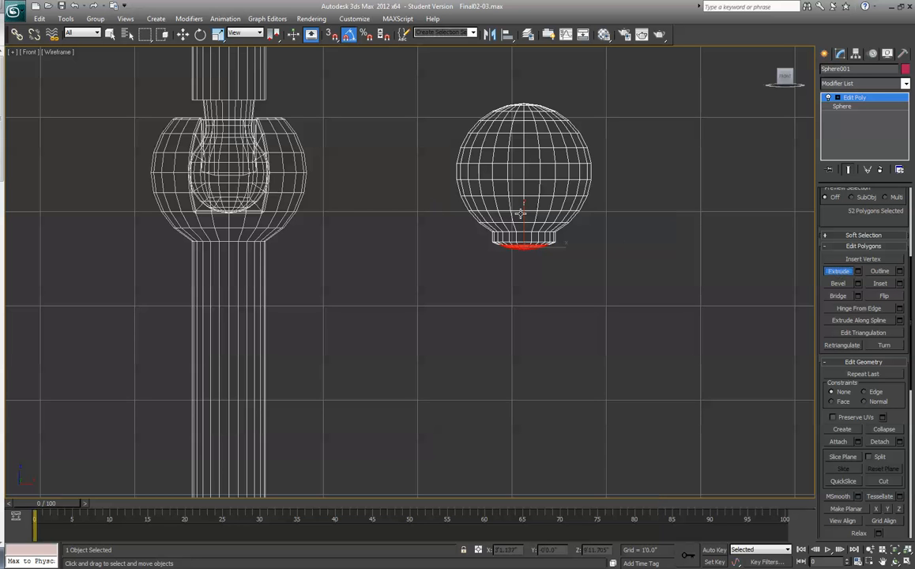
pyautogui.click(525, 240)
pyautogui.hotkey('ctrl', 'z')
pyautogui.hotkey('ctrl', 'z')
pyautogui.hotkey('ctrl', 'z')
pyautogui.hotkey('ctrl', 'z')
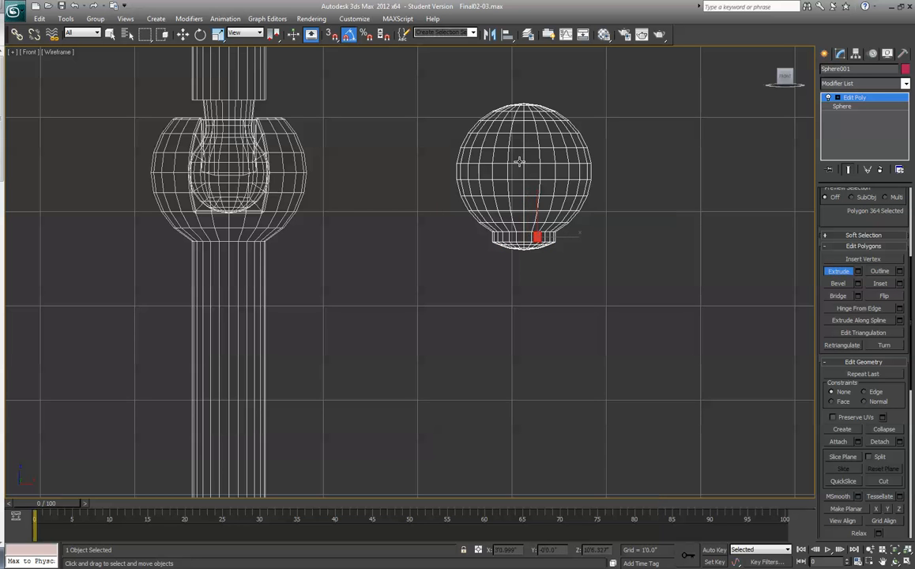
pyautogui.moveTo(535, 251); pyautogui.dragTo(528, 138)
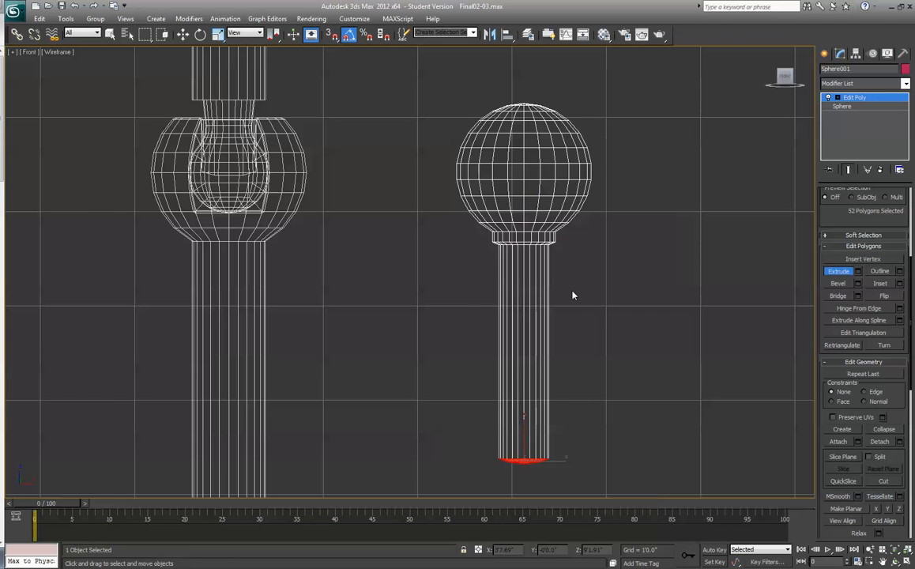
# Step: Leave polygon editing and delete the sphere-and-shaft object beside the arm
pyautogui.scroll(-3, 572, 296)
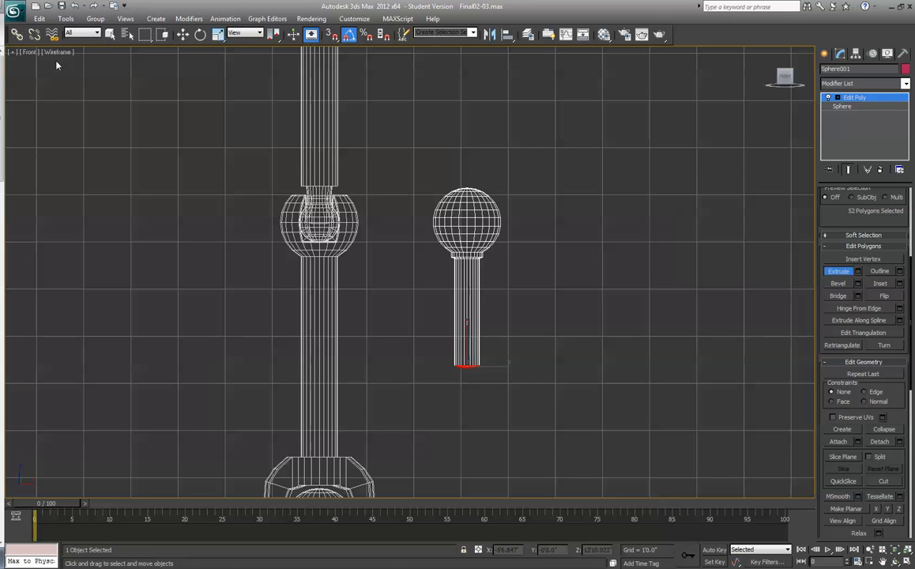
pyautogui.click(853, 97)
pyautogui.click(743, 166)
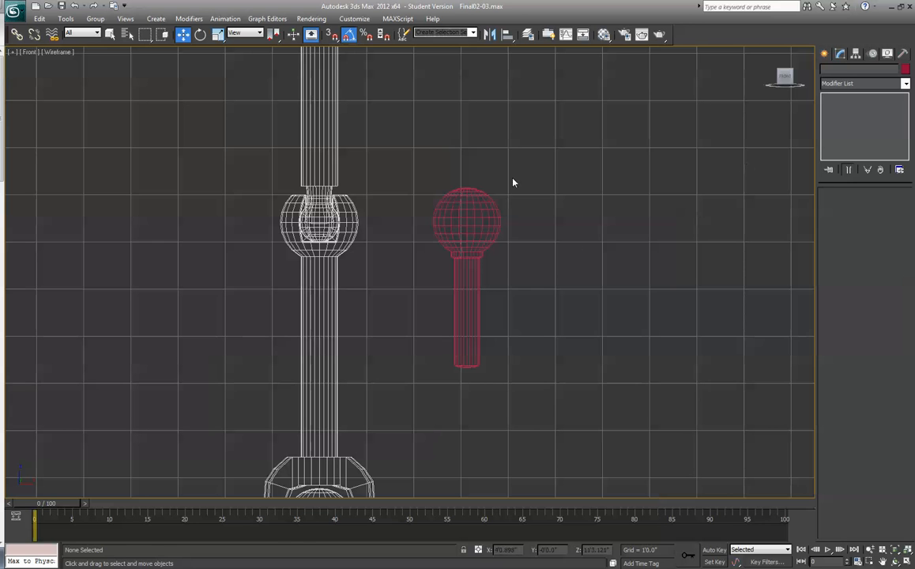
pyautogui.moveTo(514, 169); pyautogui.dragTo(408, 469)
pyautogui.press('Delete')
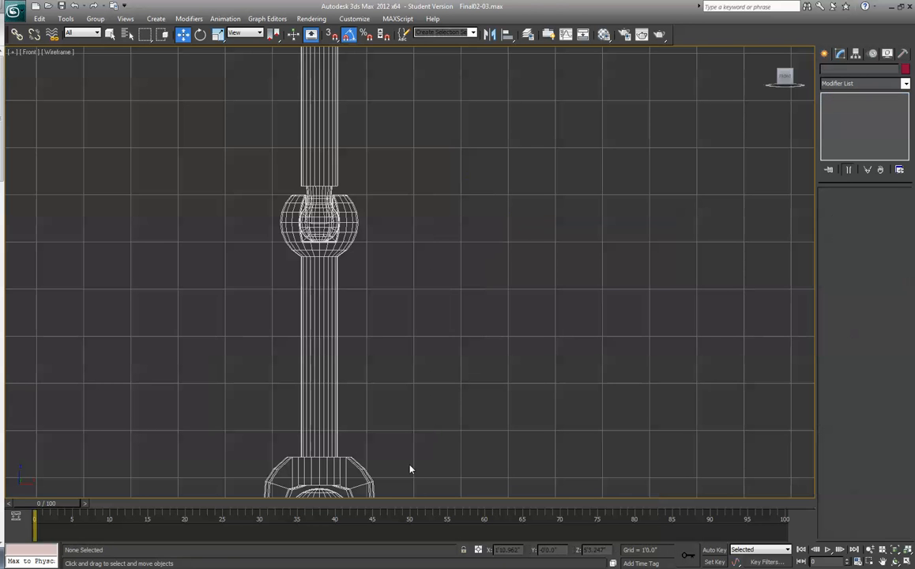
# Step: Inspect the claw at the top of the arm from an angle, and restore the front view in the four-viewport layout
pyautogui.moveTo(455, 182); pyautogui.dragTo(454, 471, button='middle')
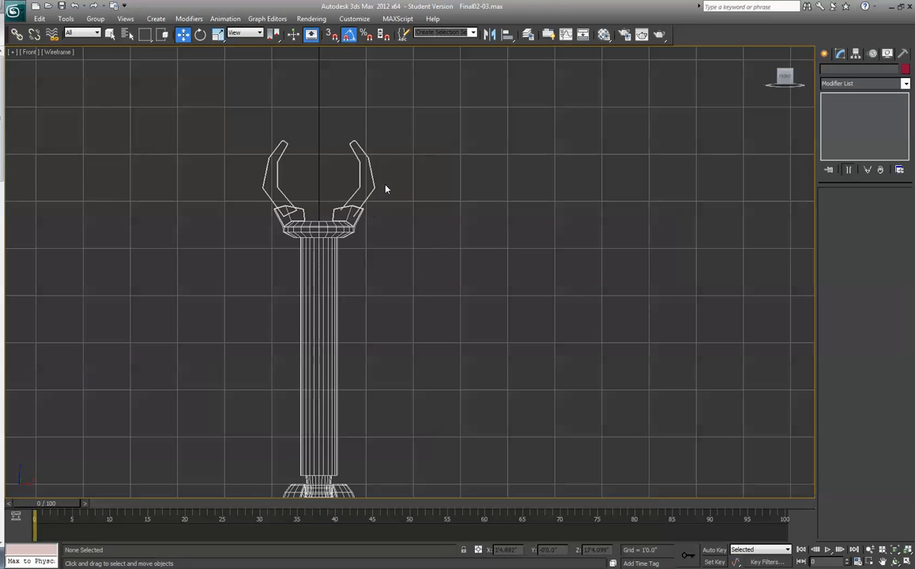
pyautogui.moveTo(782, 76); pyautogui.dragTo(796, 101)
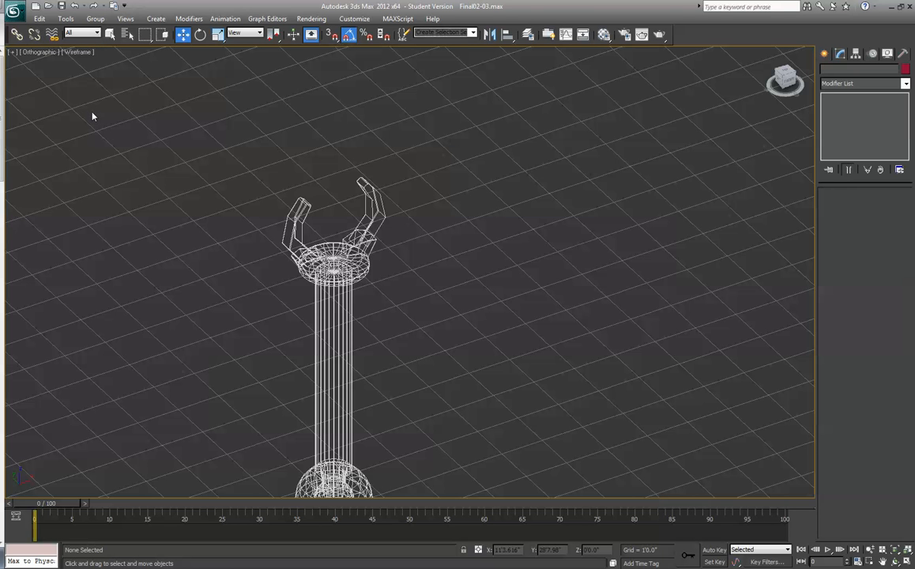
pyautogui.click(42, 54)
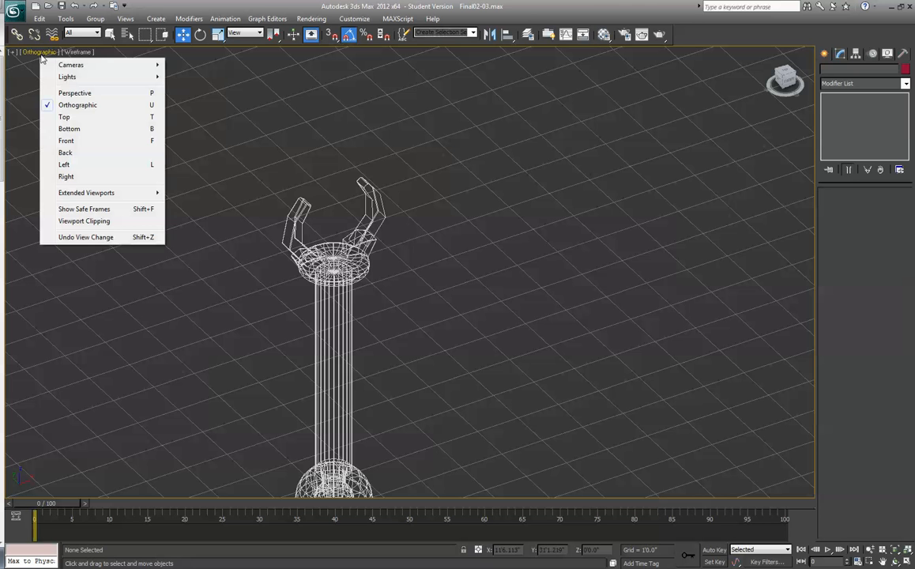
pyautogui.click(67, 142)
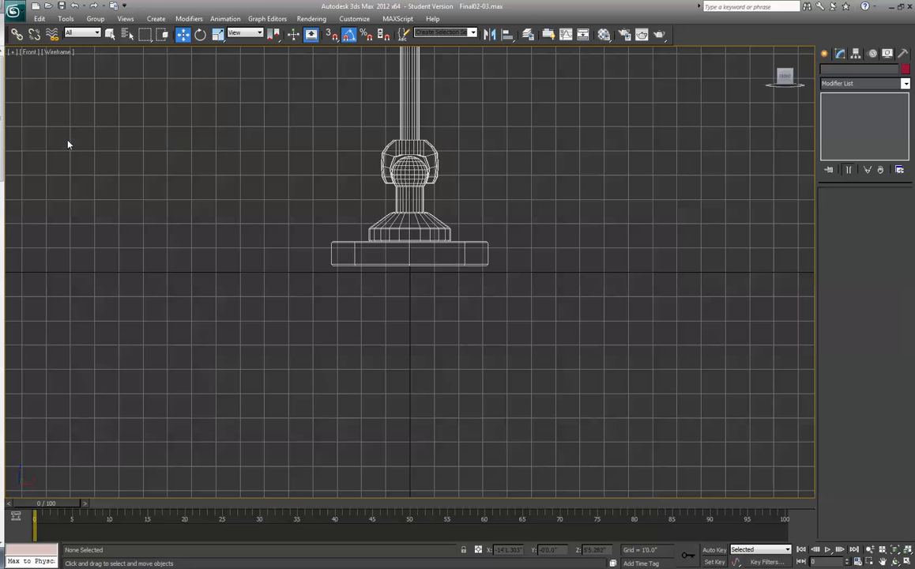
pyautogui.hotkey('alt', 'w')
pyautogui.scroll(-2, 644, 134)
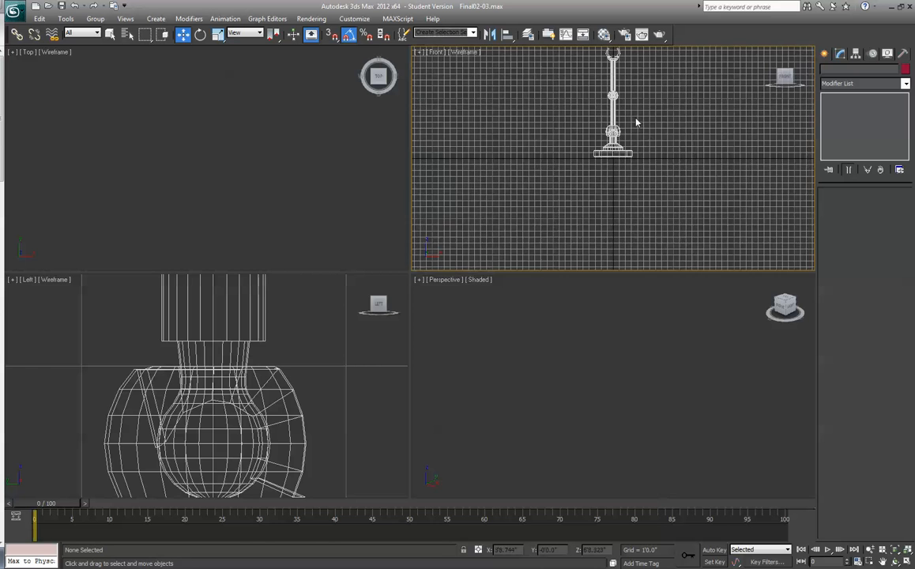
# Step: Examine the whole robotic arm up close in a maximized perspective view, turned to face its front
pyautogui.scroll(3, 636, 123)
pyautogui.hotkey('ctrl', 'shift', 'z')
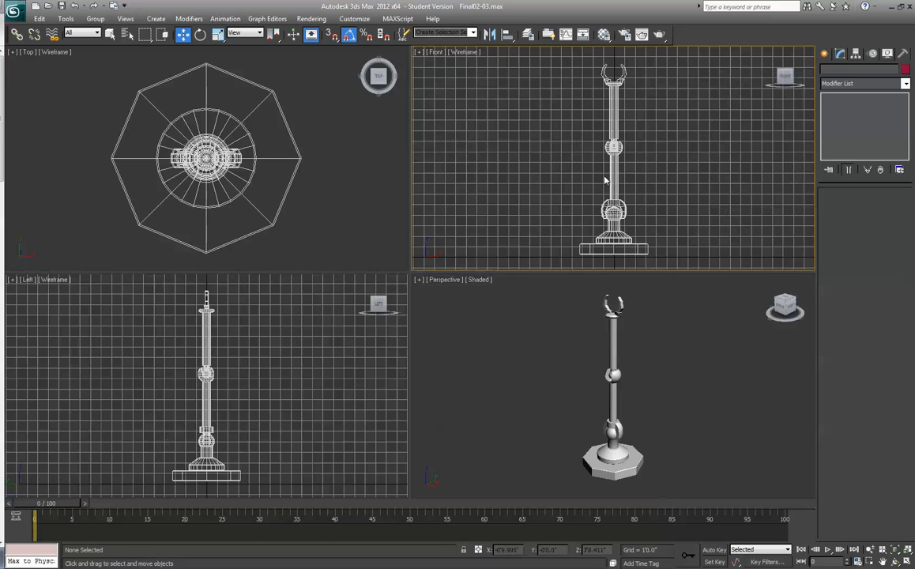
pyautogui.click(682, 349)
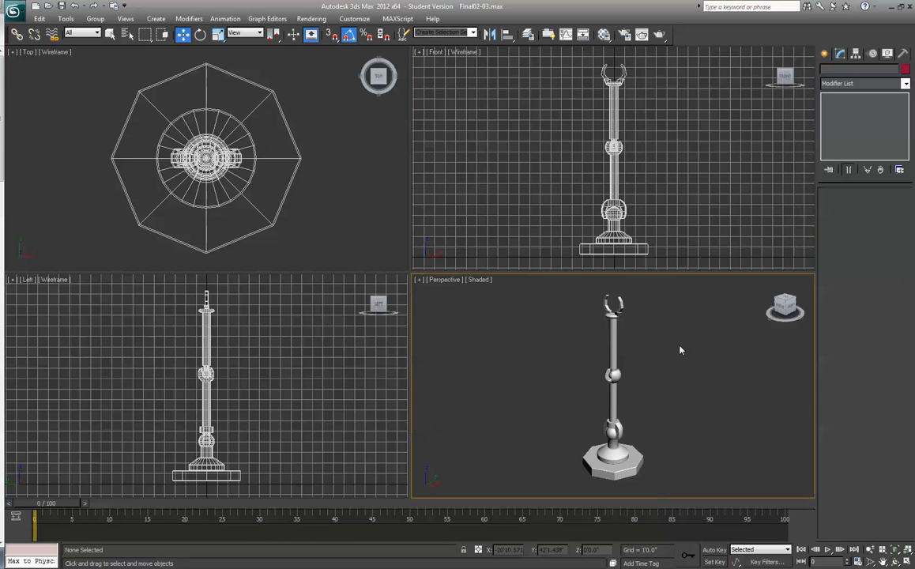
pyautogui.hotkey('alt', 'w')
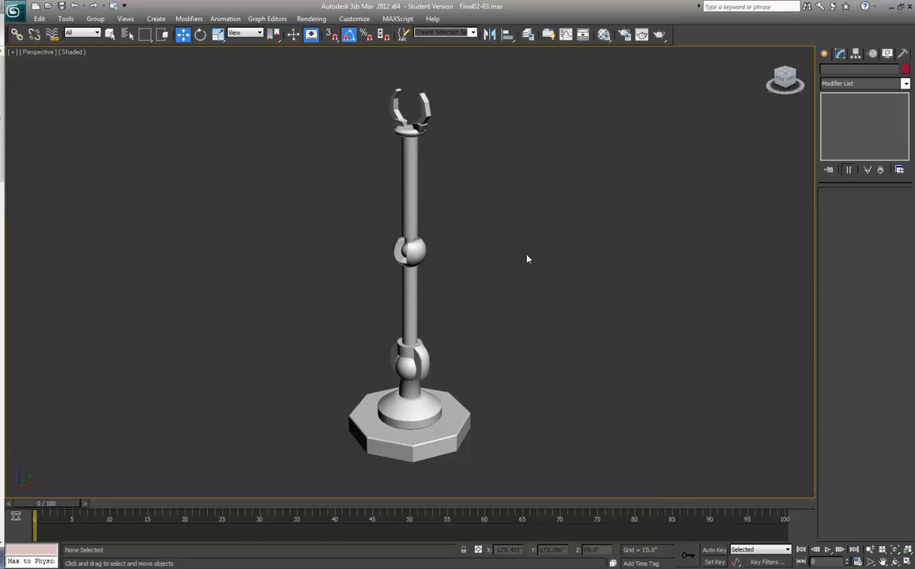
pyautogui.scroll(6, 537, 347)
pyautogui.scroll(-4, 535, 238)
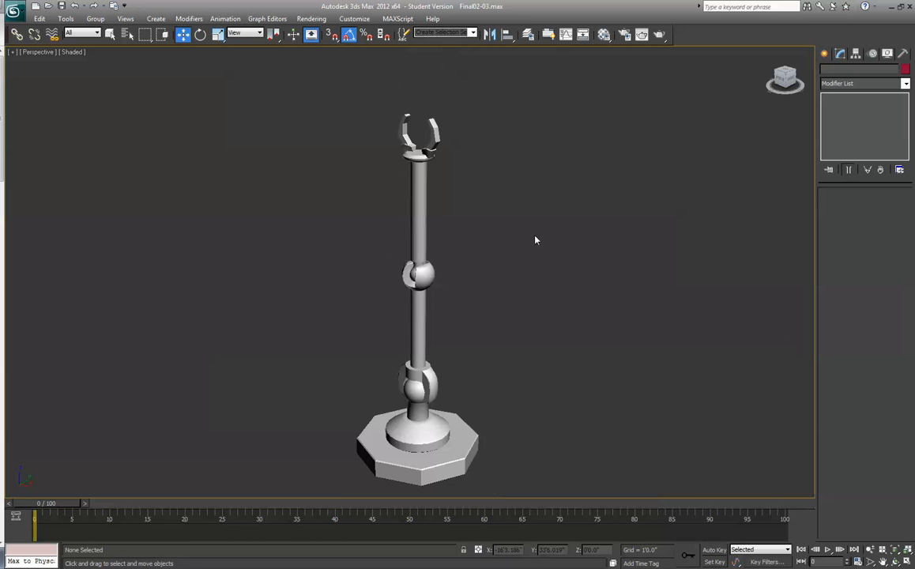
pyautogui.scroll(1, 527, 237)
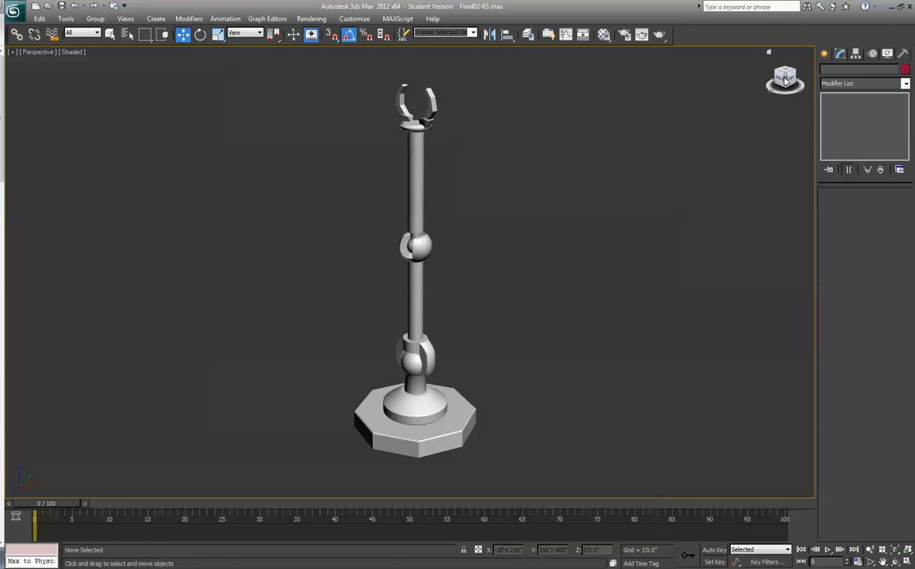
pyautogui.moveTo(785, 80); pyautogui.dragTo(493, 138)
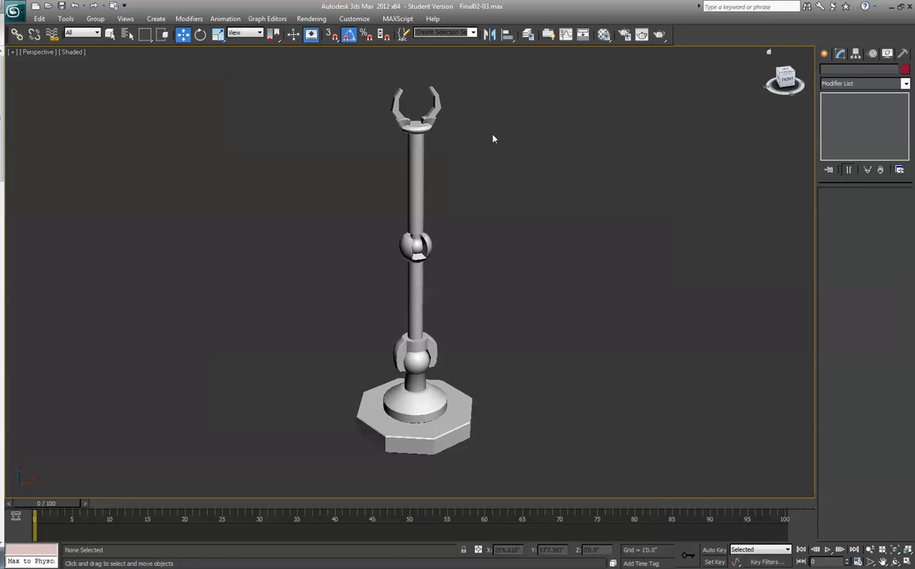
# Step: Move the ArmLower and ArmUpper segments sideways one at a time to check they are separate parts, undoing each move
pyautogui.click(412, 178)
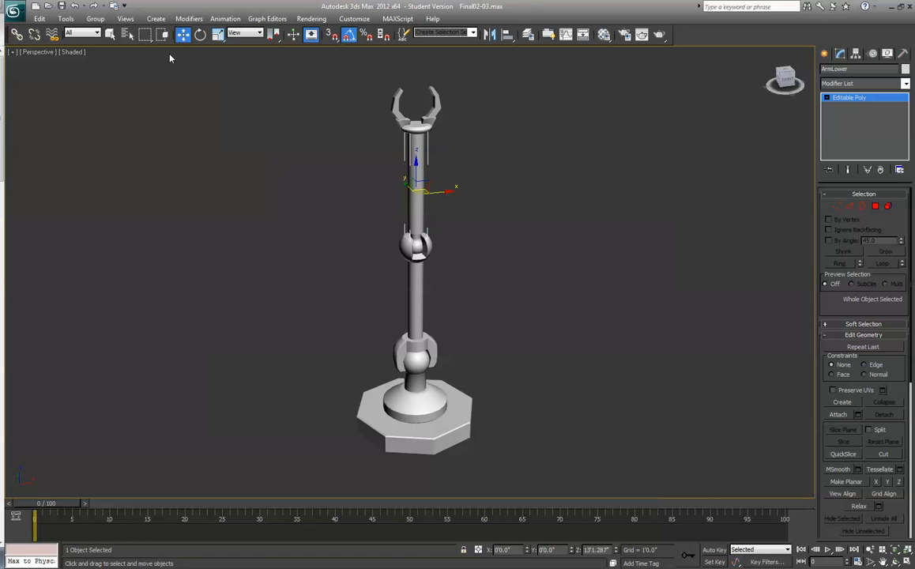
pyautogui.moveTo(438, 193); pyautogui.dragTo(458, 196)
pyautogui.hotkey('ctrl', 'z')
pyautogui.click(413, 265)
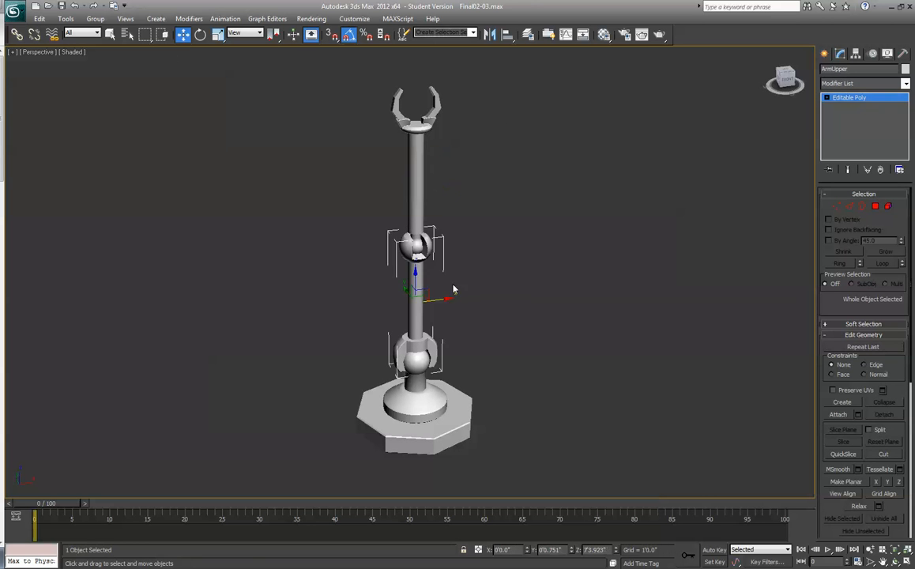
pyautogui.moveTo(441, 299); pyautogui.dragTo(527, 295)
pyautogui.hotkey('ctrl', 'z')
# Step: Move the ArmBase sideways along X away from the rest of the arm, and undo the move
pyautogui.click(416, 392)
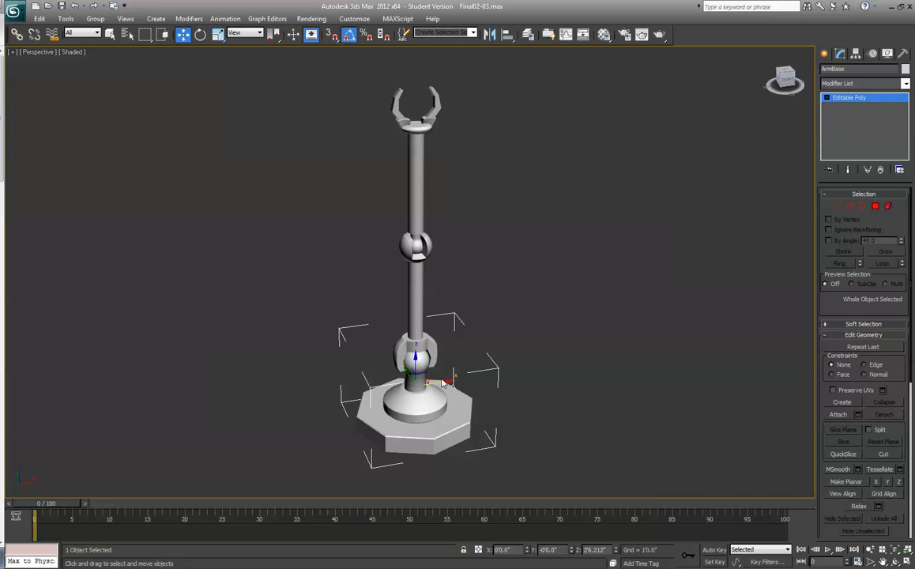
pyautogui.click(456, 381)
pyautogui.click(446, 390)
pyautogui.click(445, 390)
pyautogui.moveTo(445, 389); pyautogui.dragTo(505, 387)
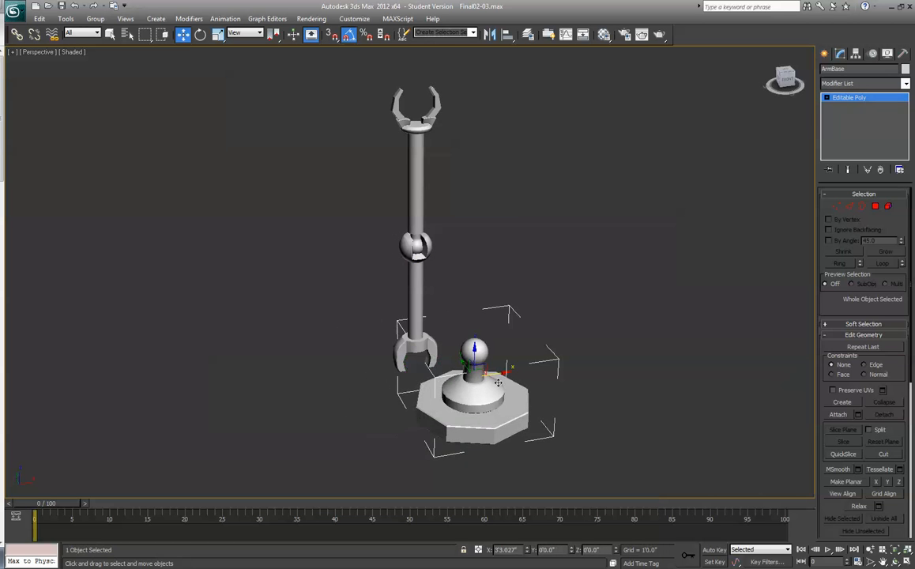
pyautogui.hotkey('ctrl', 'z')
# Step: Try moving the wrist and the two claws away from the arm one at a time, undoing each move
pyautogui.click(416, 128)
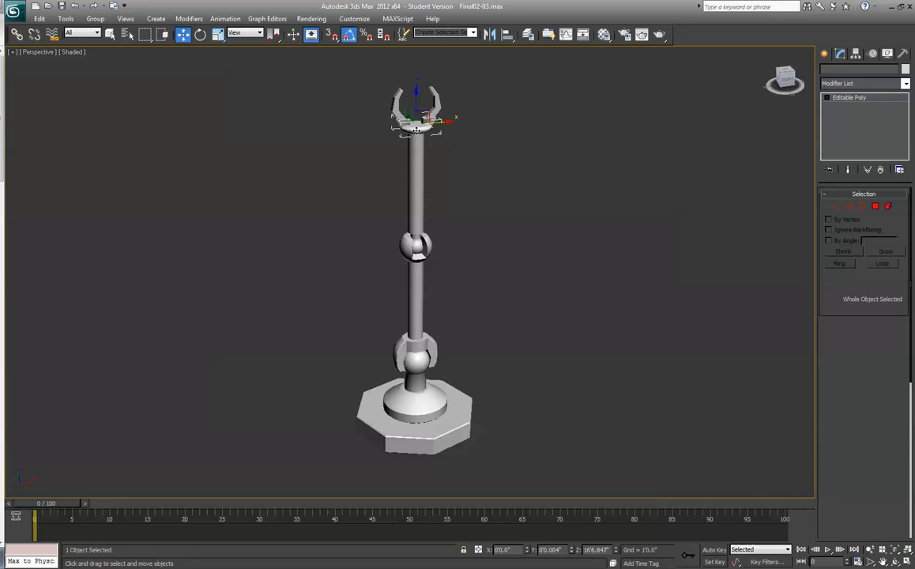
pyautogui.moveTo(450, 124); pyautogui.dragTo(486, 101)
pyautogui.hotkey('ctrl', 'z')
pyautogui.click(458, 115)
pyautogui.click(438, 106)
pyautogui.hotkey('ctrl', 'z')
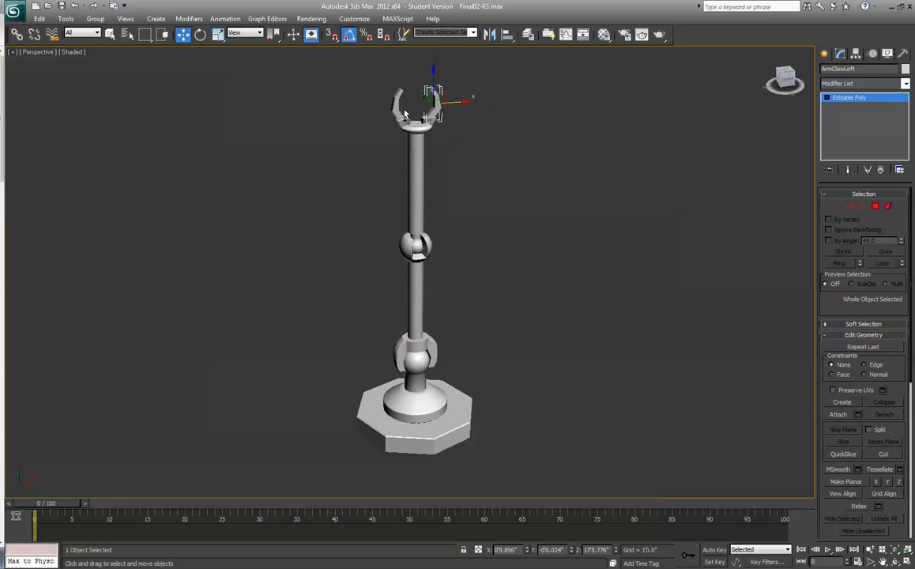
pyautogui.click(402, 111)
pyautogui.moveTo(402, 111); pyautogui.dragTo(369, 143)
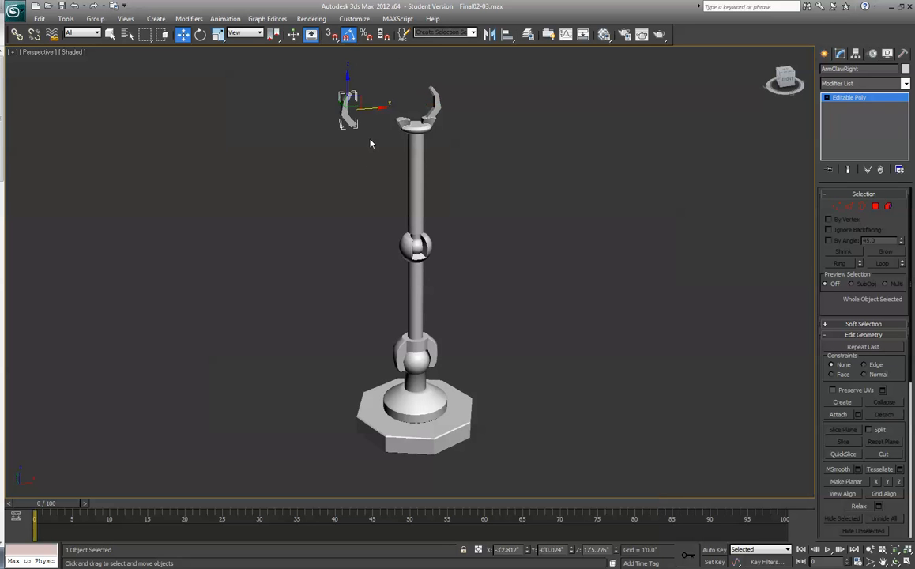
pyautogui.hotkey('ctrl', 'z')
# Step: Set the Rotate tool's reference coordinate system to Local and test-rotate ArmClawRight about its current pivot, undoing the rotation
pyautogui.scroll(5, 434, 251)
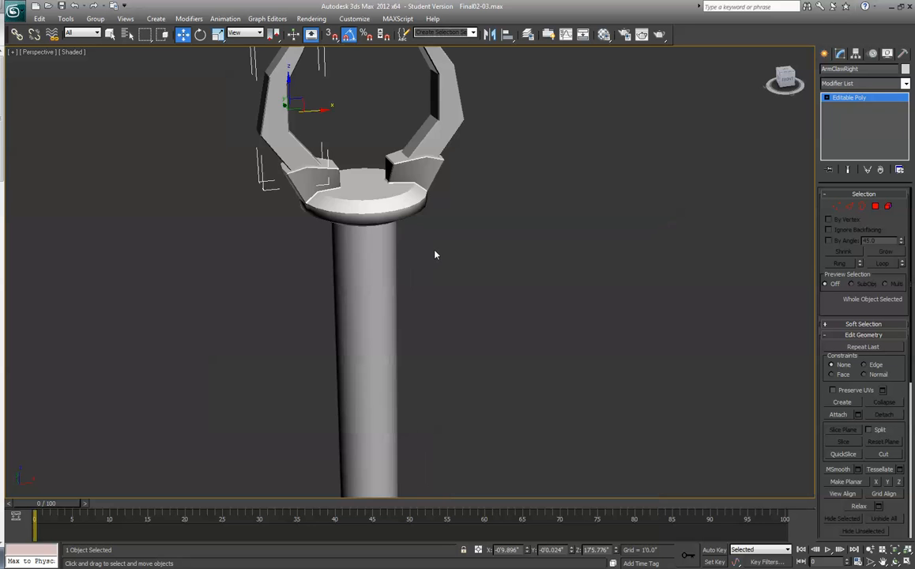
pyautogui.moveTo(367, 153); pyautogui.dragTo(382, 249, button='middle')
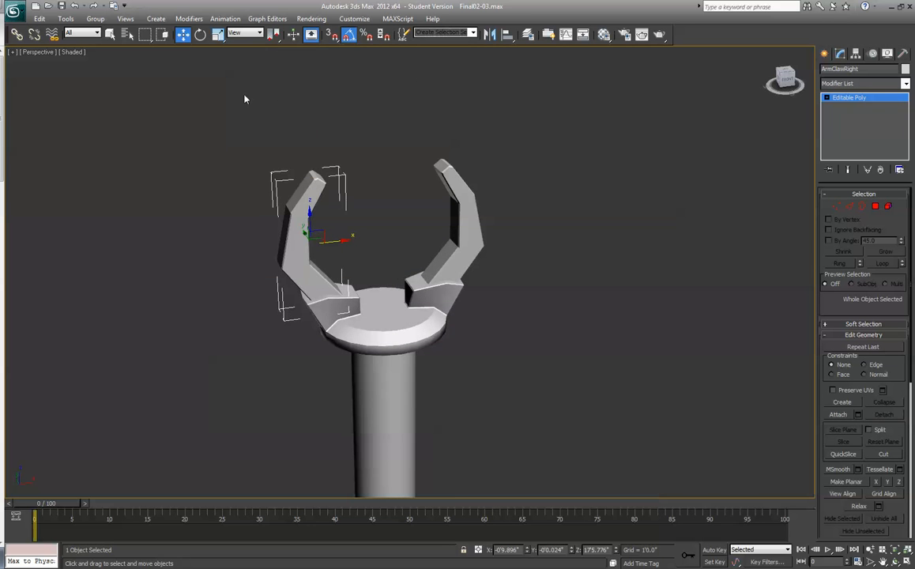
pyautogui.press('e')
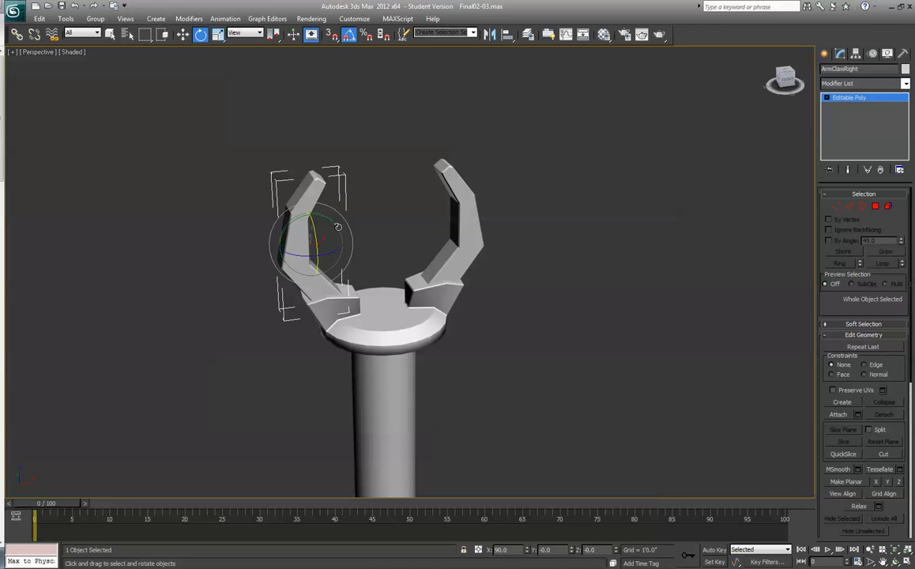
pyautogui.click(260, 36)
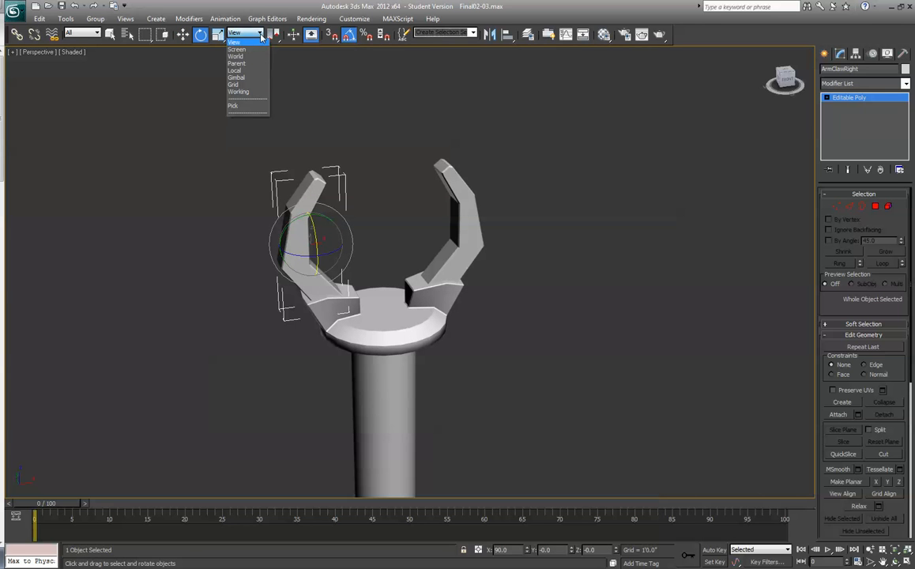
pyautogui.click(237, 71)
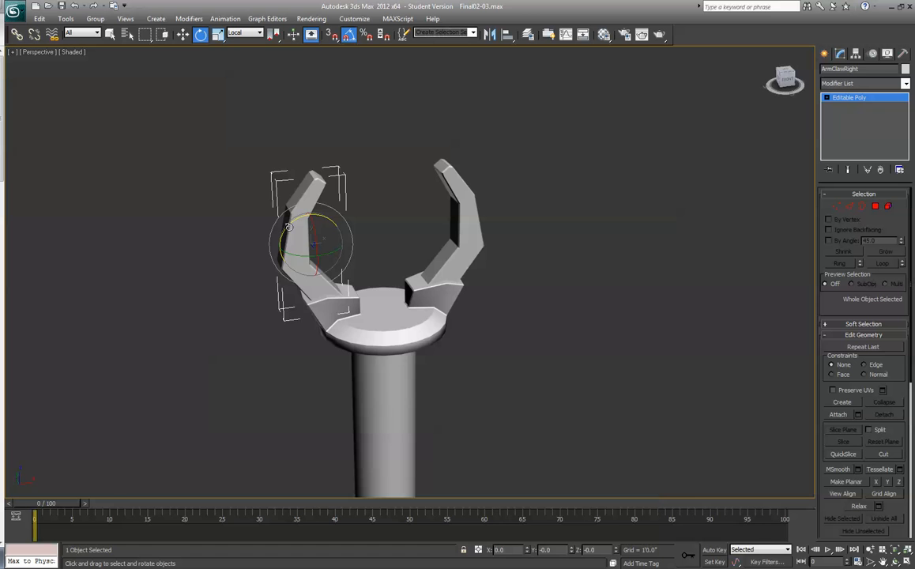
pyautogui.moveTo(288, 227); pyautogui.dragTo(264, 208)
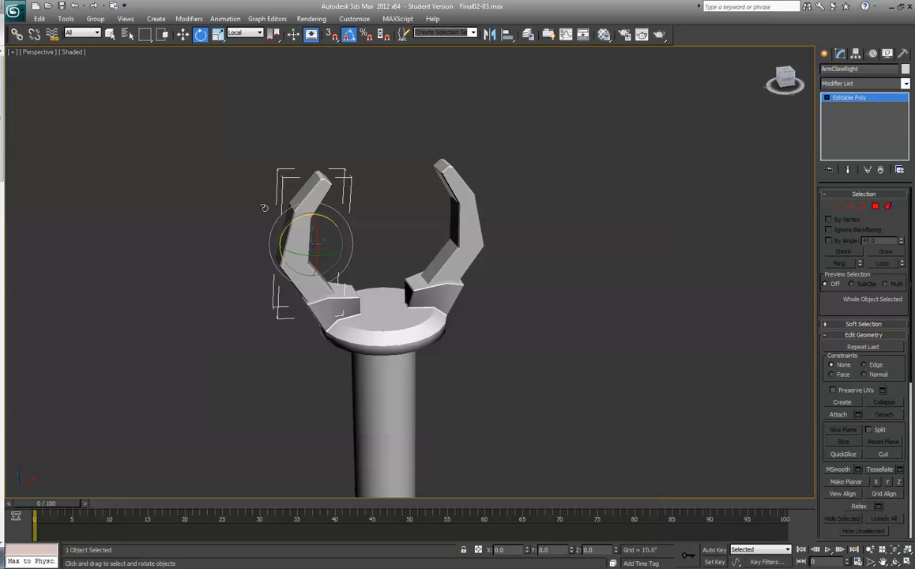
pyautogui.hotkey('ctrl', 'z')
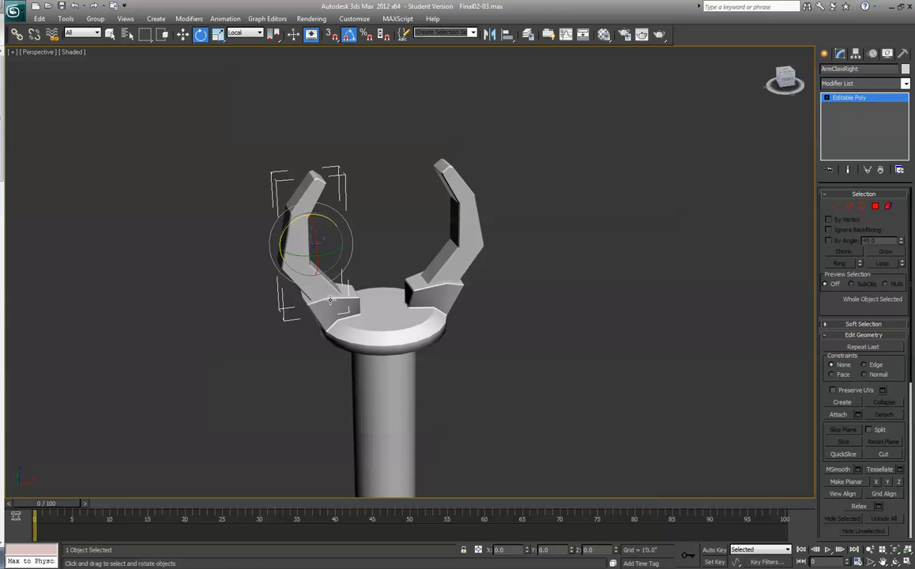
# Step: Show the claws close up in the maximized front view and turn on Affect Pivot Only for ArmClawRight
pyautogui.hotkey('alt', 'w')
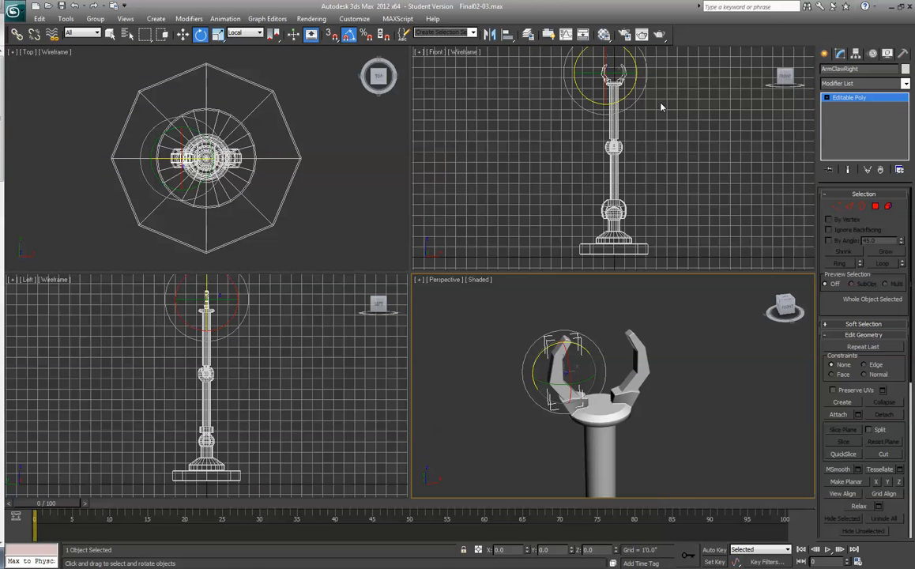
pyautogui.moveTo(597, 92); pyautogui.dragTo(649, 179, button='middle')
pyautogui.hotkey('alt', 'w')
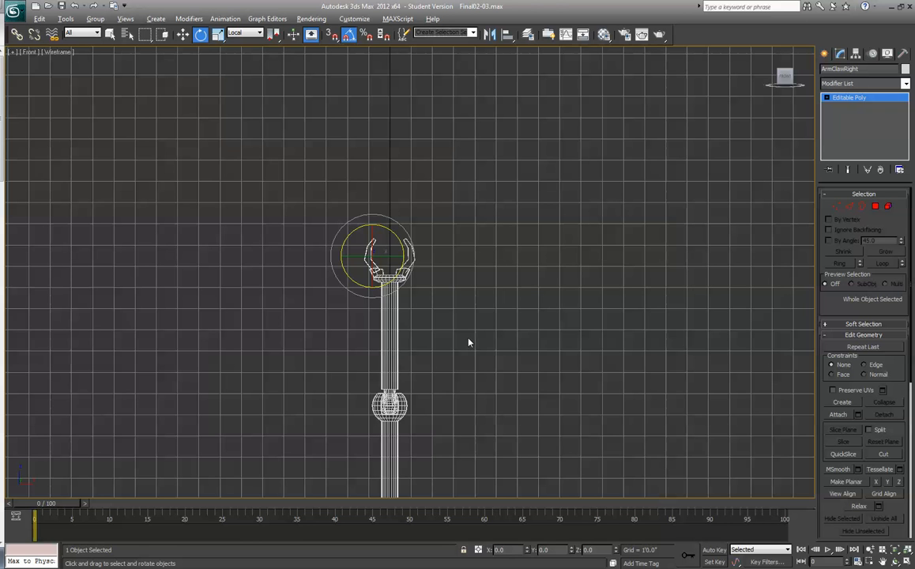
pyautogui.scroll(10, 468, 342)
pyautogui.moveTo(435, 303); pyautogui.dragTo(598, 388, button='middle')
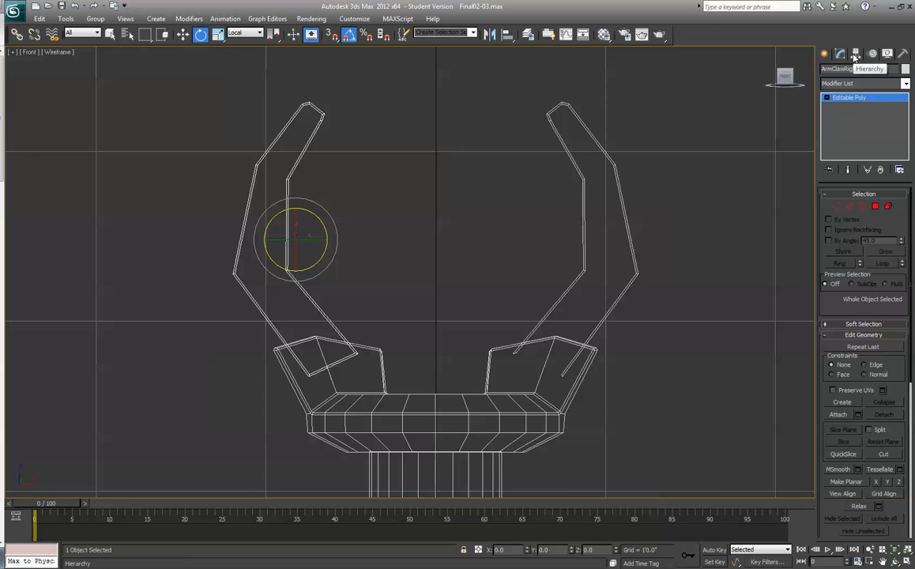
pyautogui.click(855, 55)
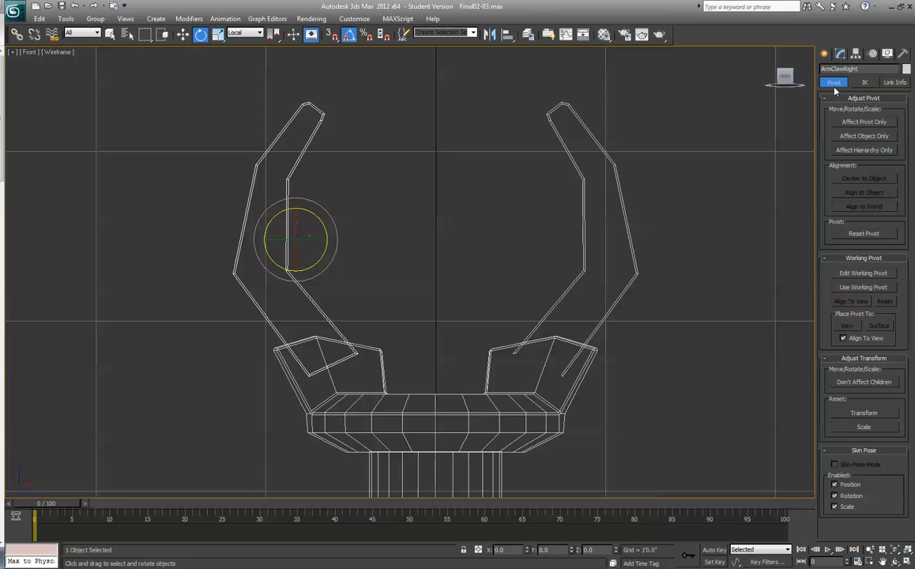
pyautogui.click(861, 123)
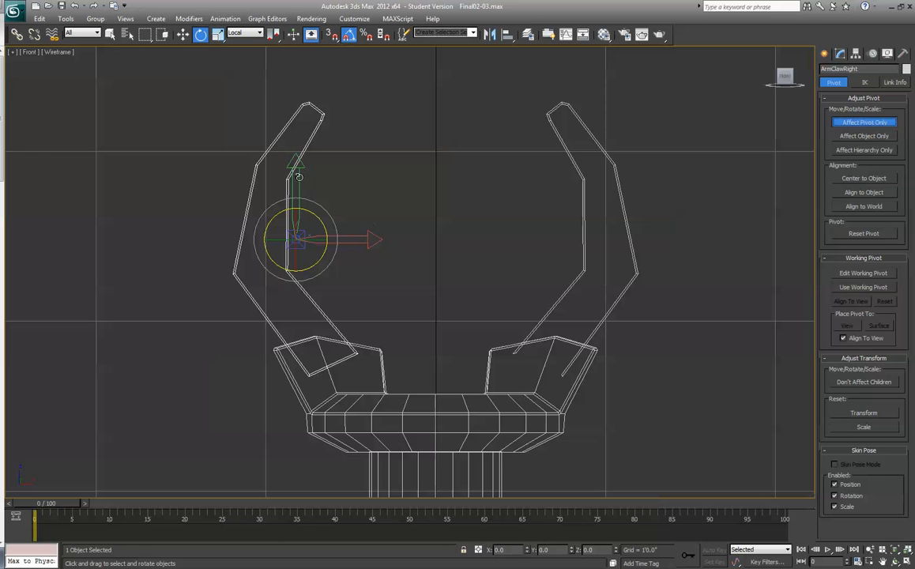
# Step: Move ArmClawRight's pivot down and inward to the joint where the claw's base meets the wrist bracket
pyautogui.click(182, 35)
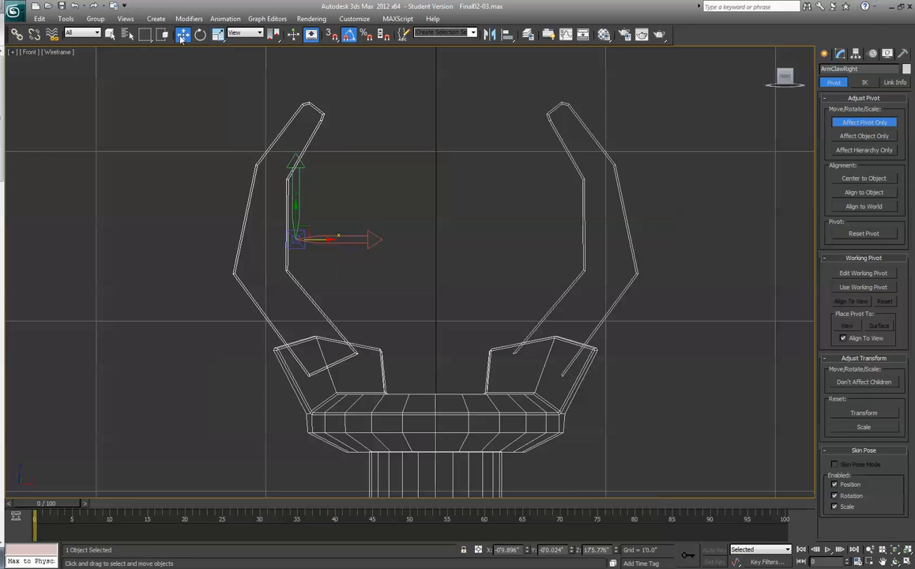
pyautogui.moveTo(295, 213); pyautogui.dragTo(294, 323)
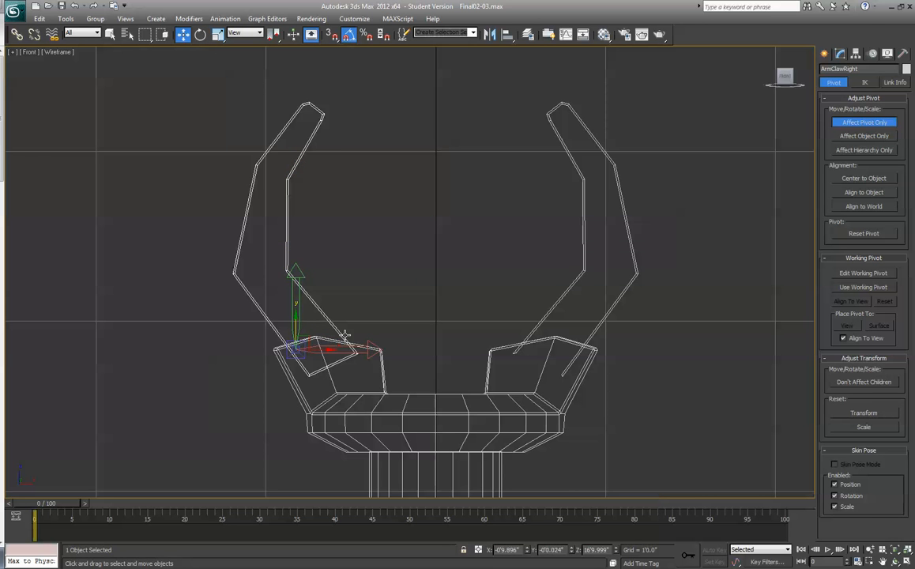
pyautogui.moveTo(328, 352); pyautogui.dragTo(353, 354)
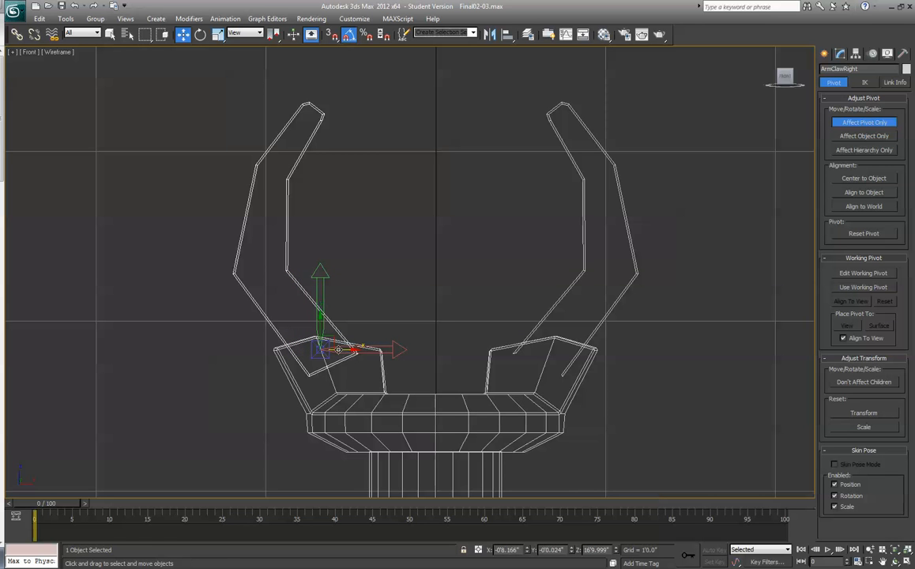
pyautogui.moveTo(332, 342); pyautogui.dragTo(330, 331)
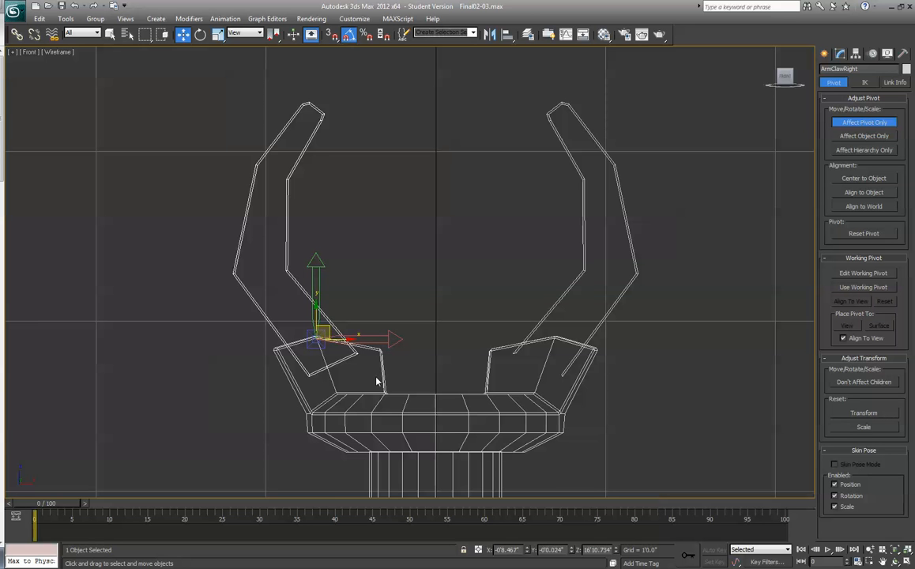
# Step: Check the claw's pivot placement in the top view and turn off Affect Pivot Only
pyautogui.hotkey('alt', 'w')
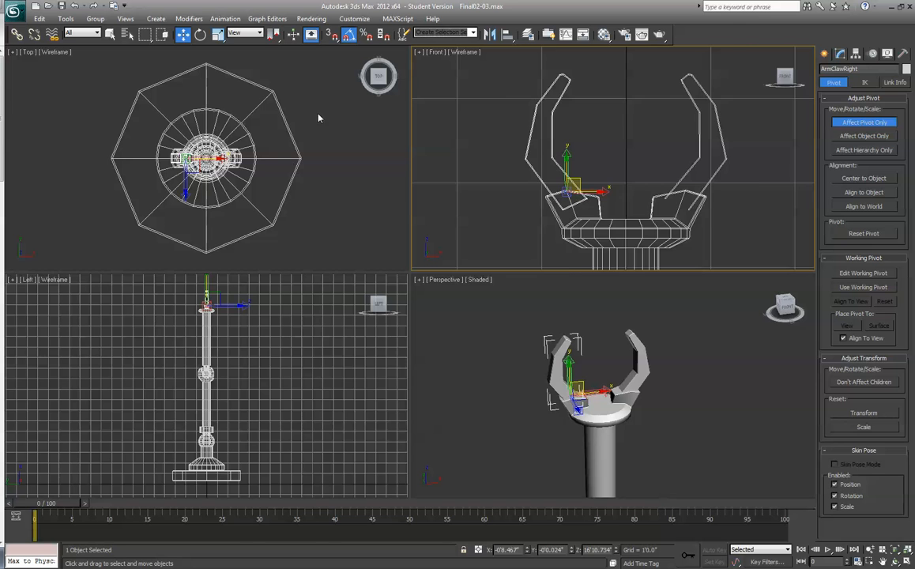
pyautogui.scroll(3, 318, 113)
pyautogui.rightClick(272, 166)
pyautogui.scroll(4, 278, 187)
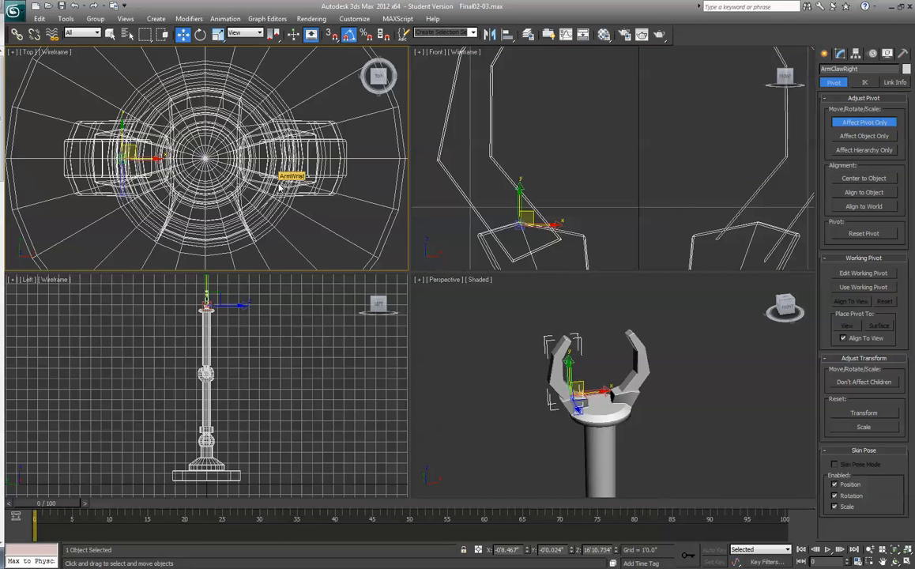
pyautogui.scroll(-2, 278, 183)
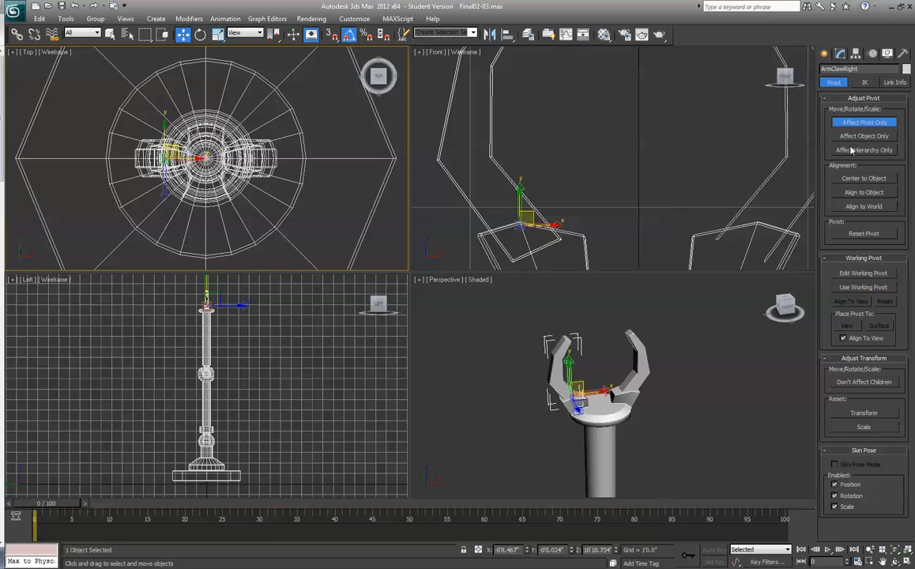
pyautogui.click(864, 123)
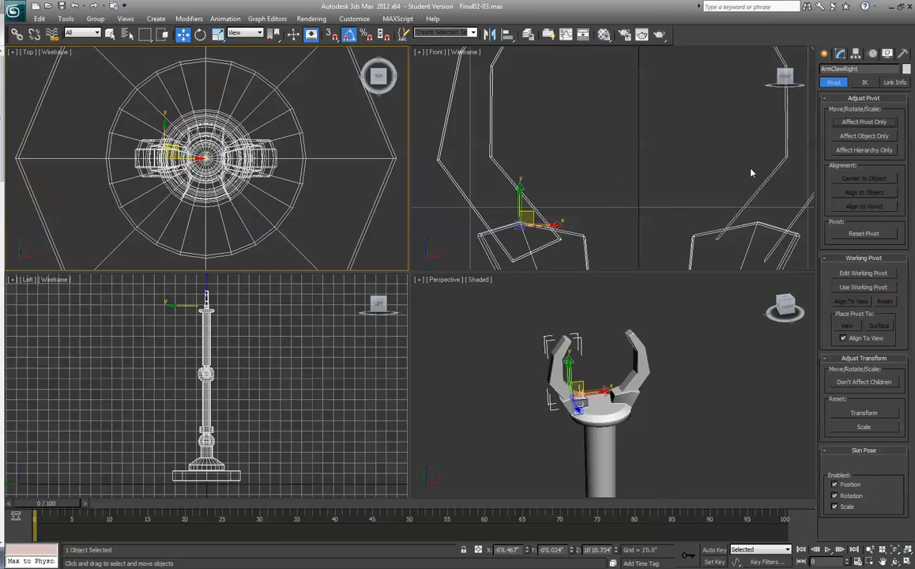
# Step: Reselect ArmClawRight and frame both claws in the maximized front view
pyautogui.click(287, 335)
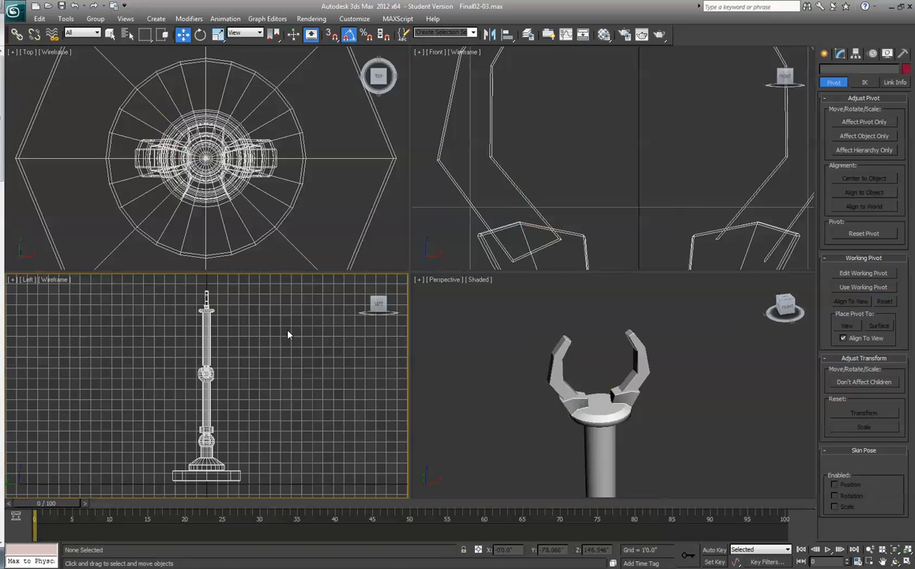
pyautogui.press('z')
pyautogui.click(486, 174)
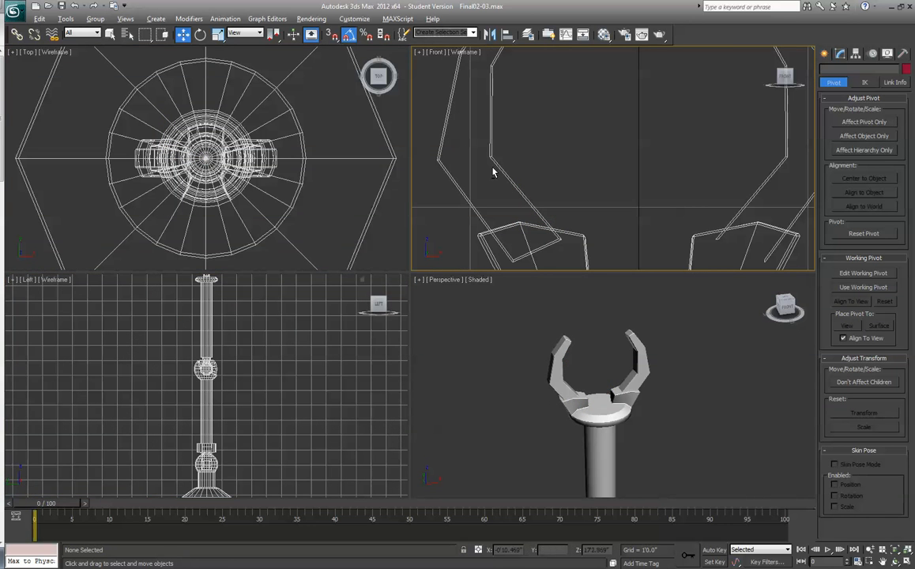
pyautogui.hotkey('alt', 'w')
pyautogui.click(162, 236)
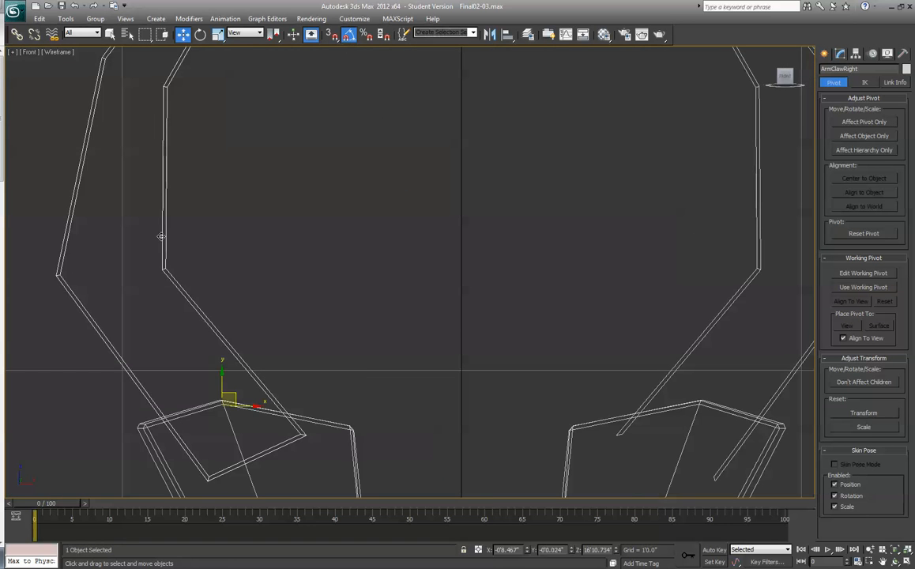
pyautogui.press('z')
# Step: Test-rotate ArmClawRight outward by 20 degrees about its relocated pivot and undo the rotation
pyautogui.click(201, 35)
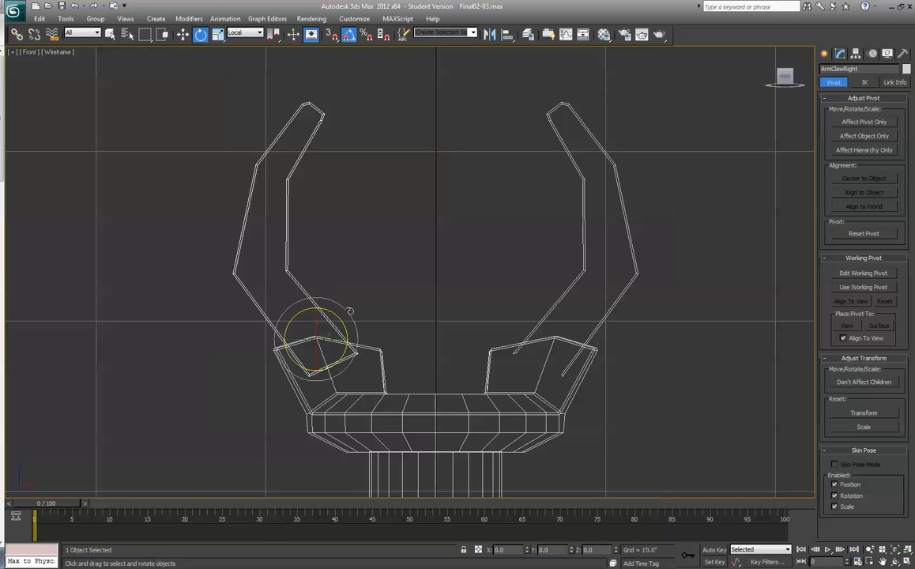
pyautogui.moveTo(338, 313)
pyautogui.mouseDown()
pyautogui.moveTo(316, 320)
pyautogui.moveTo(370, 326)
pyautogui.moveTo(324, 310)
pyautogui.moveTo(341, 322)
pyautogui.moveTo(314, 315)
pyautogui.moveTo(323, 320)
pyautogui.mouseUp()
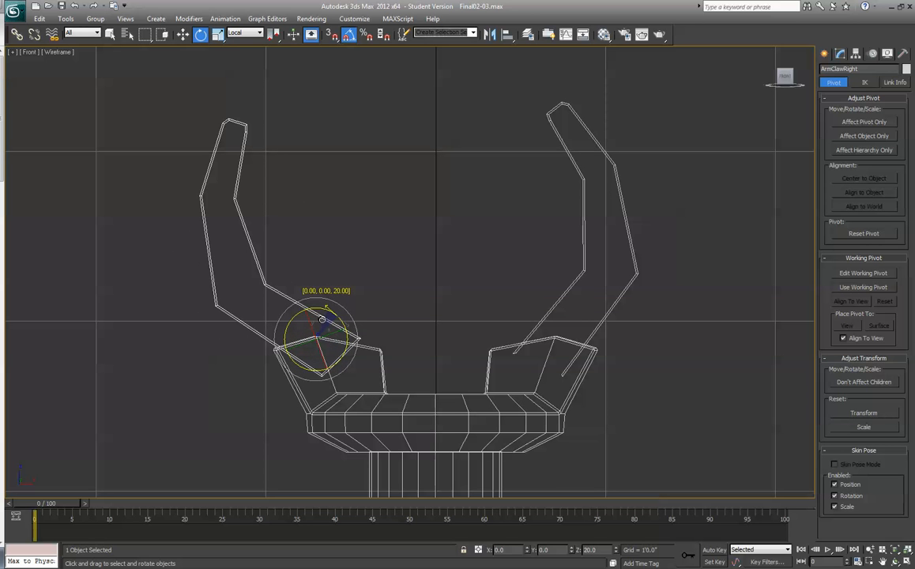
pyautogui.moveTo(322, 320); pyautogui.dragTo(322, 319)
pyautogui.hotkey('alt', 'z')
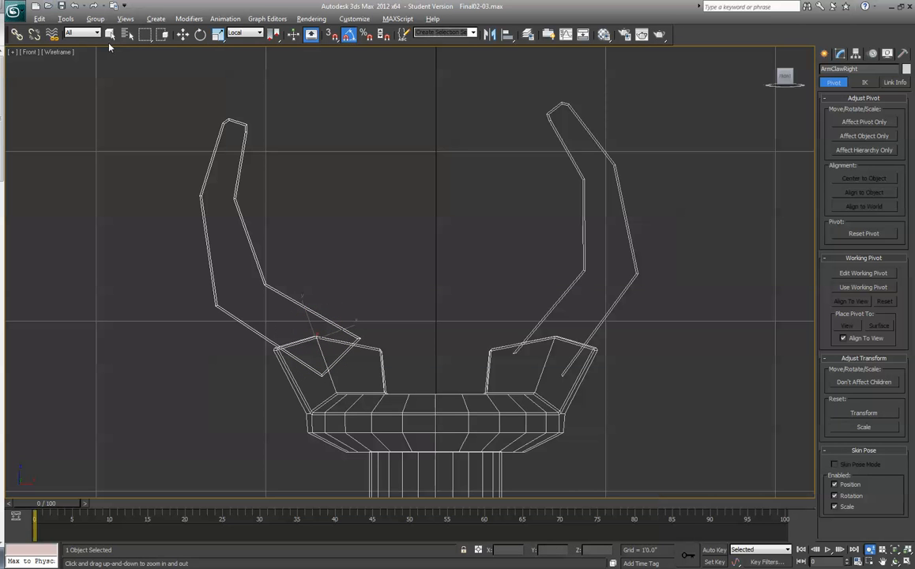
pyautogui.click(183, 34)
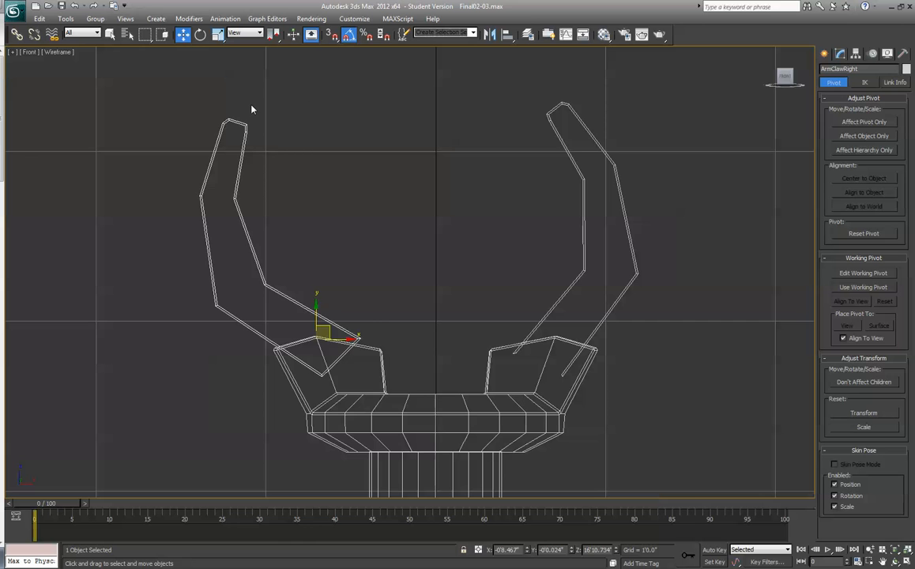
pyautogui.hotkey('ctrl', 'z')
# Step: With Affect Pivot Only, shift ArmClawRight's pivot slightly down and inward into the claw's base, ending pivot editing
pyautogui.click(867, 121)
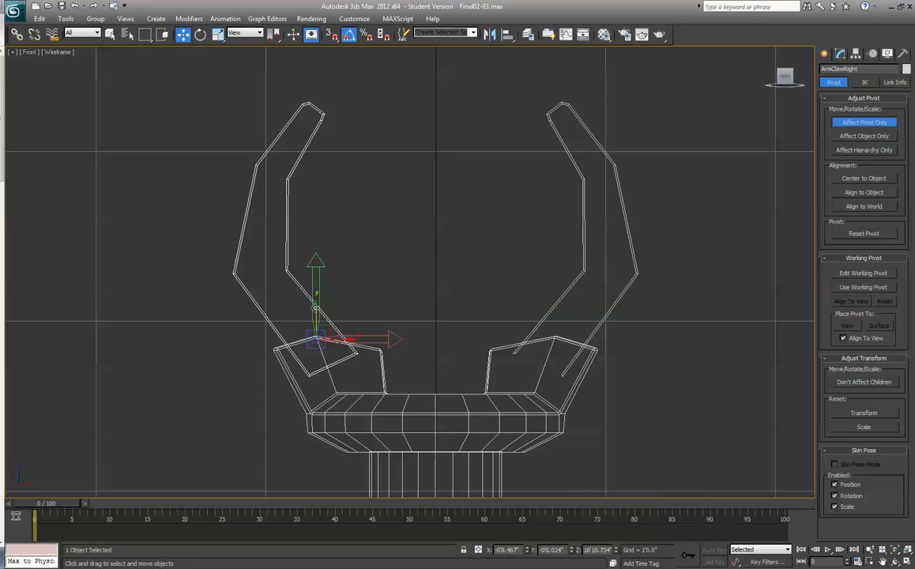
pyautogui.moveTo(314, 305); pyautogui.dragTo(313, 319)
pyautogui.moveTo(347, 353); pyautogui.dragTo(353, 353)
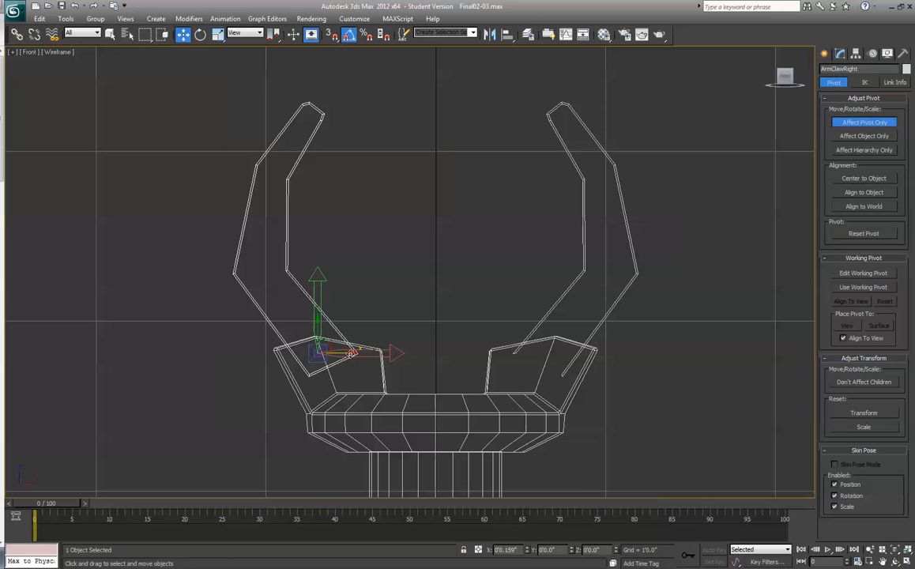
pyautogui.click(859, 124)
# Step: Test-rotate ArmClawRight outward by 15 degrees about the refined pivot and undo the rotation
pyautogui.press('e')
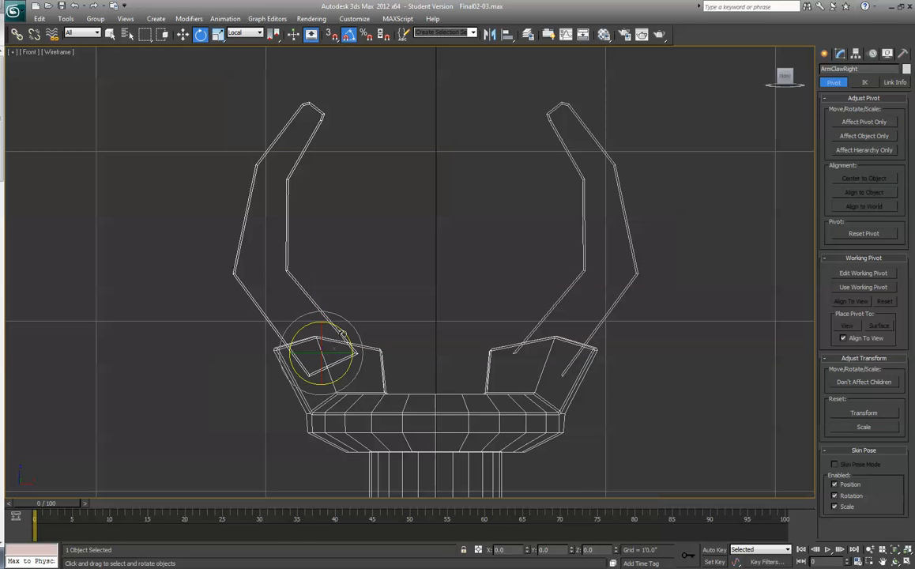
pyautogui.moveTo(343, 334)
pyautogui.mouseDown()
pyautogui.moveTo(339, 341)
pyautogui.moveTo(333, 325)
pyautogui.moveTo(361, 355)
pyautogui.moveTo(334, 331)
pyautogui.mouseUp()
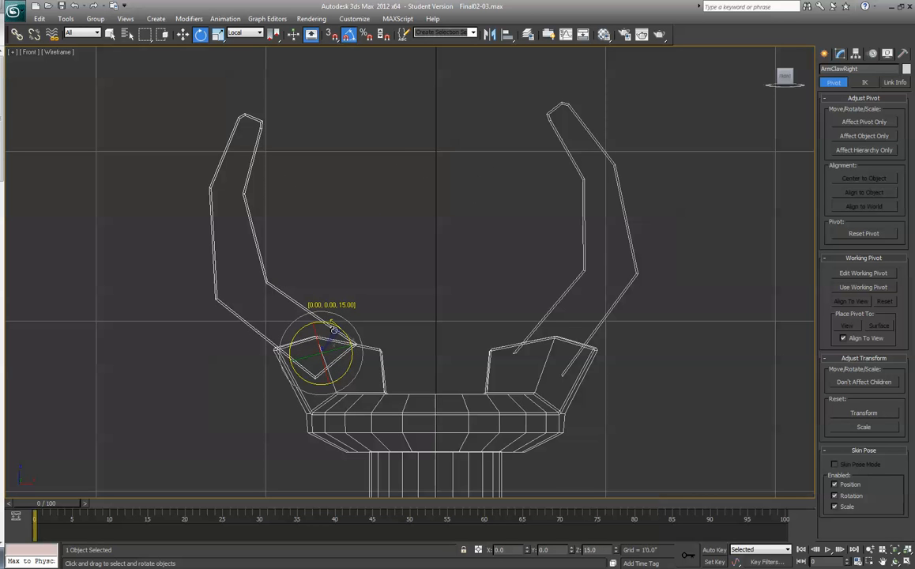
pyautogui.hotkey('ctrl', 'z')
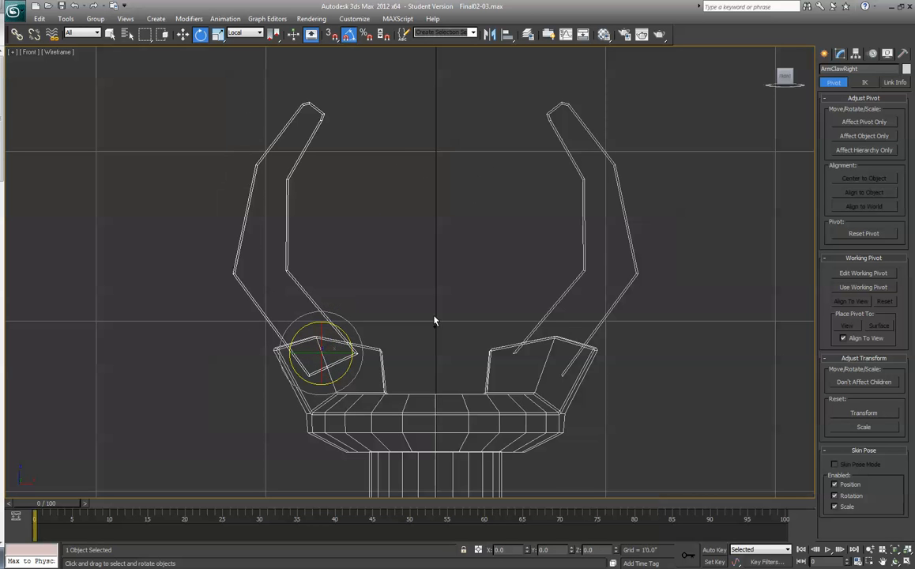
# Step: With Affect Pivot Only, move ArmClawLeft's pivot down and inward to its base joint in the wrist bracket, ending pivot editing
pyautogui.click(577, 276)
pyautogui.click(864, 122)
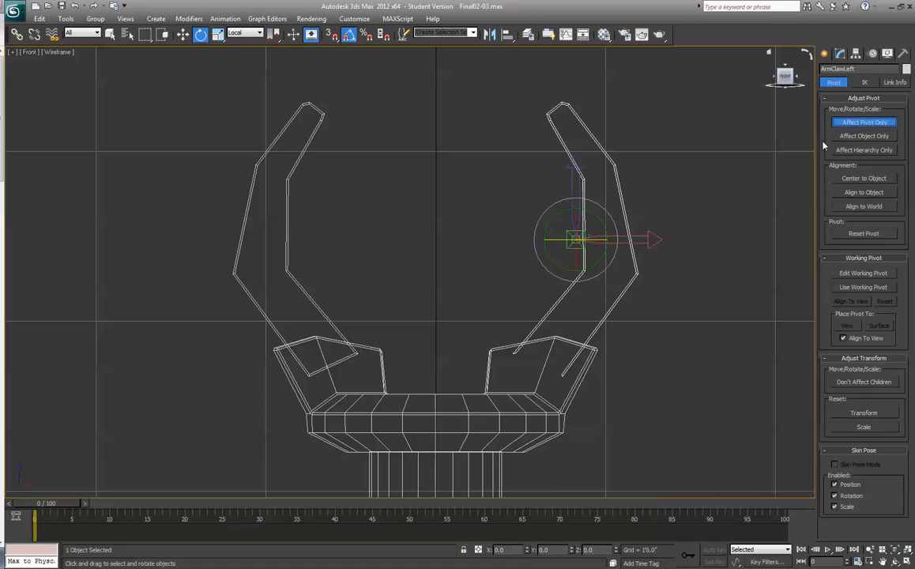
pyautogui.click(183, 36)
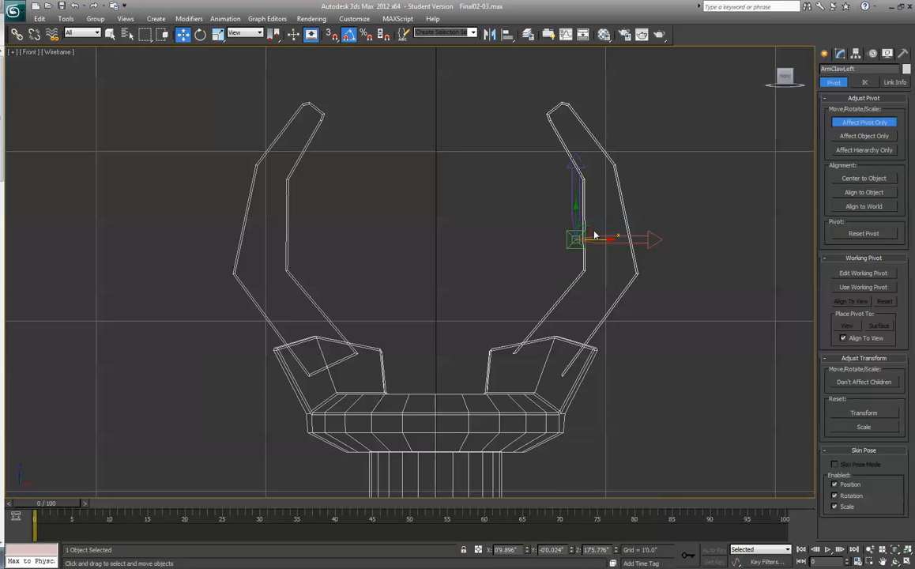
pyautogui.moveTo(584, 229); pyautogui.dragTo(559, 342)
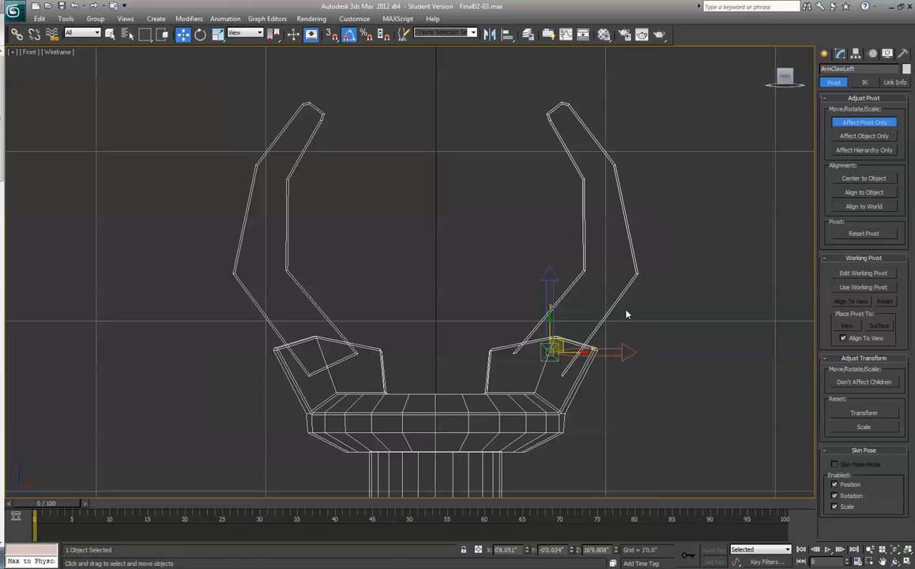
pyautogui.click(885, 129)
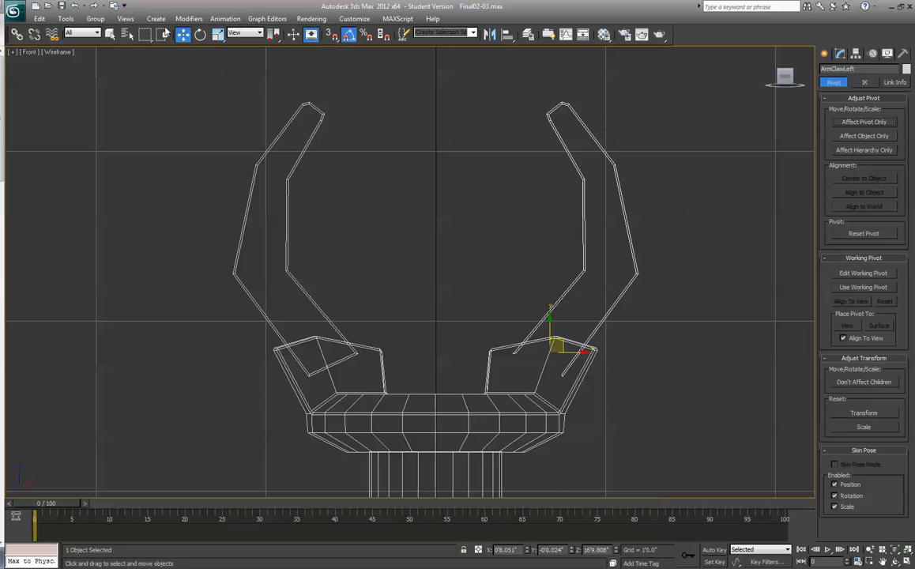
# Step: Test-rotate ArmClawLeft outward about its base pivot and undo the rotation
pyautogui.click(199, 34)
pyautogui.moveTo(575, 331)
pyautogui.mouseDown()
pyautogui.moveTo(546, 342)
pyautogui.moveTo(577, 334)
pyautogui.moveTo(540, 328)
pyautogui.moveTo(579, 337)
pyautogui.moveTo(518, 341)
pyautogui.moveTo(545, 326)
pyautogui.moveTo(571, 330)
pyautogui.mouseUp()
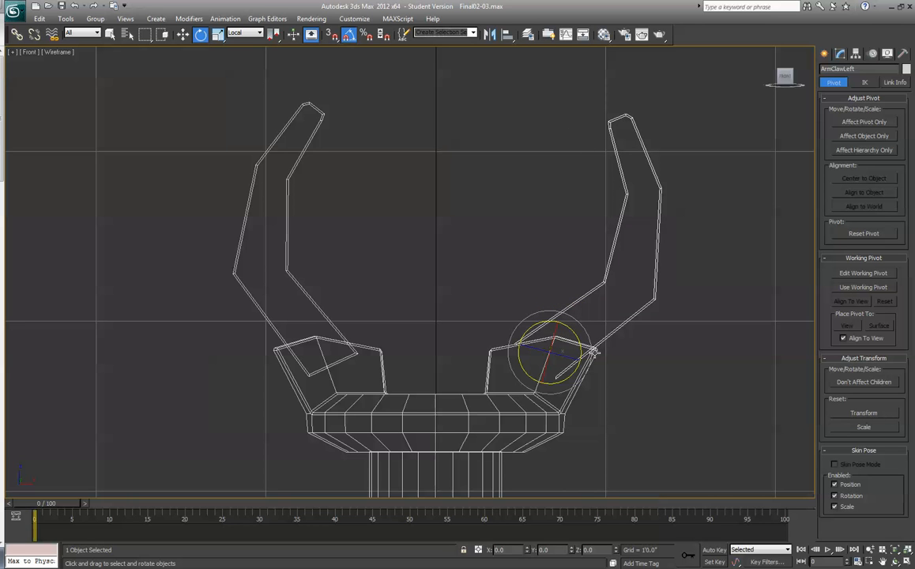
pyautogui.scroll(-3, 482, 348)
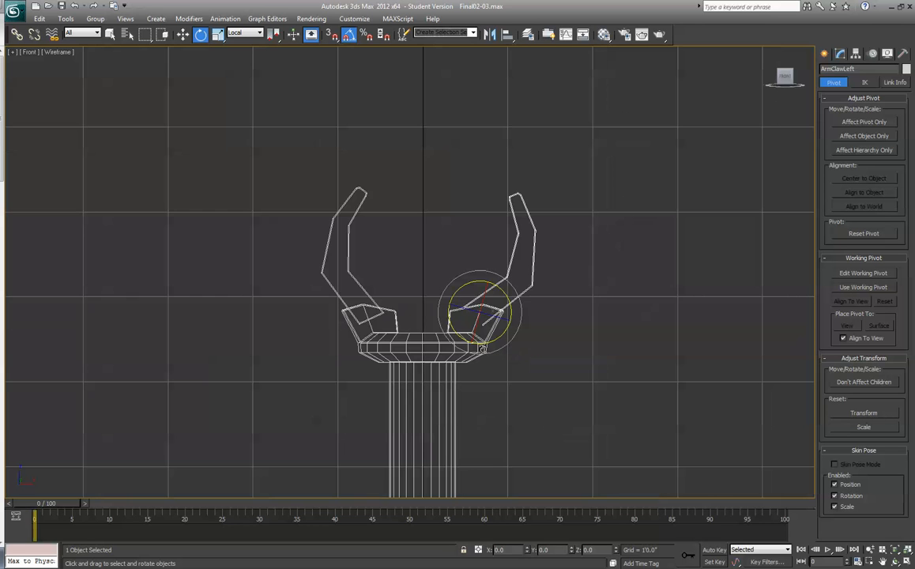
pyautogui.hotkey('ctrl', 'z')
pyautogui.hotkey('ctrl', 'z')
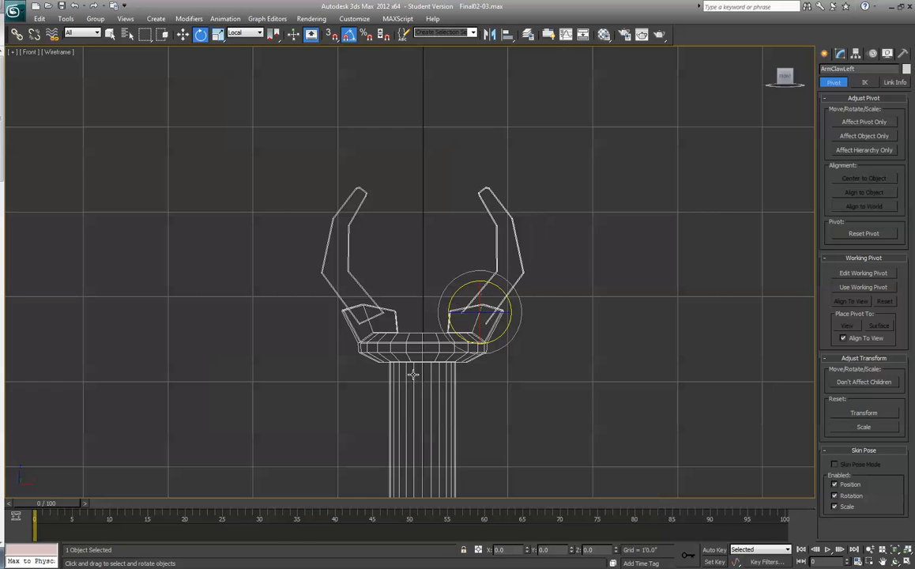
# Step: With Affect Pivot Only, move ArmWrist's pivot straight down to the underside of the wrist disc, ending pivot editing
pyautogui.click(405, 352)
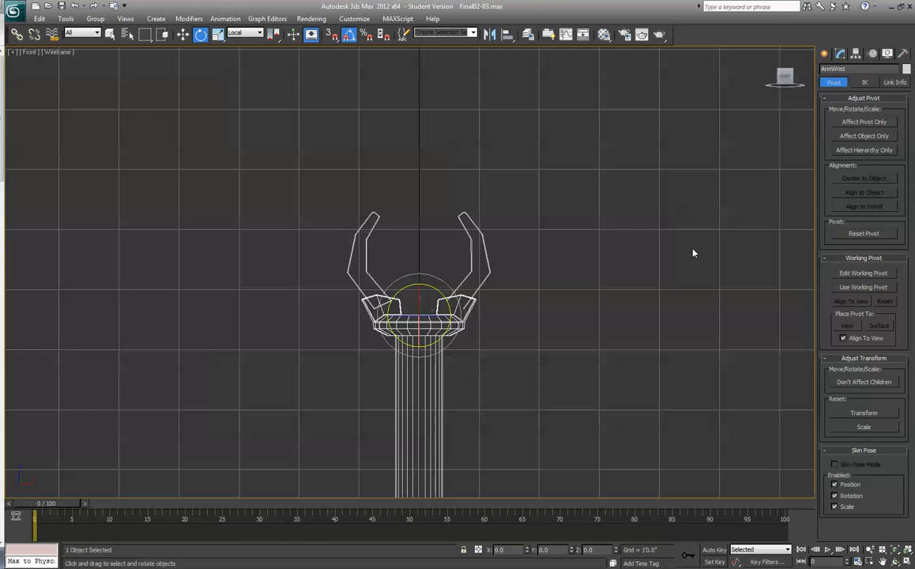
pyautogui.moveTo(567, 314); pyautogui.dragTo(534, 332, button='middle')
pyautogui.scroll(2, 545, 199)
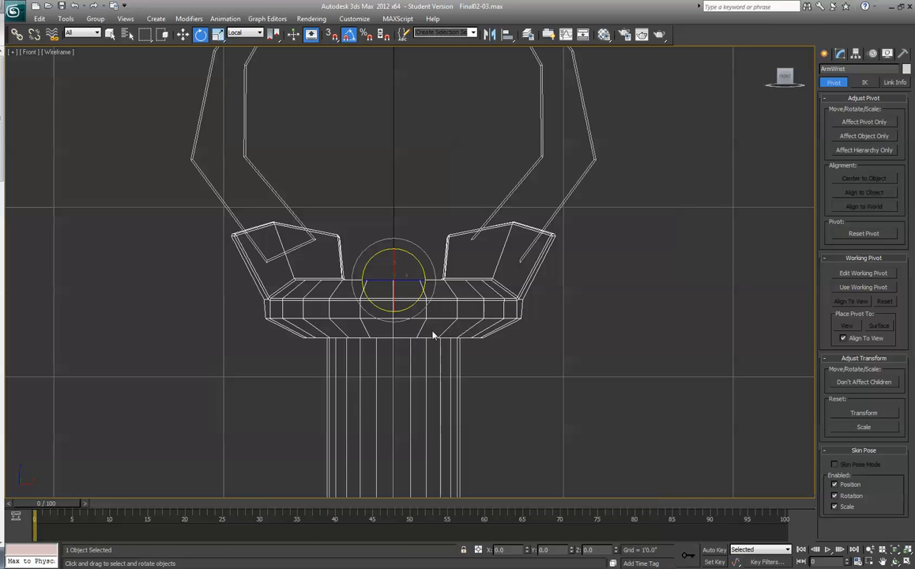
pyautogui.click(861, 123)
pyautogui.click(183, 35)
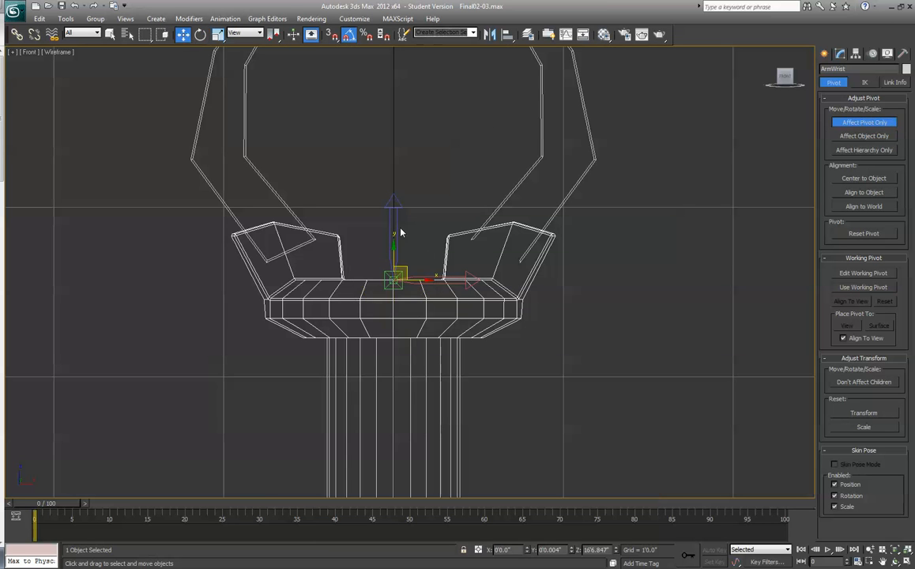
pyautogui.moveTo(401, 233); pyautogui.dragTo(391, 305)
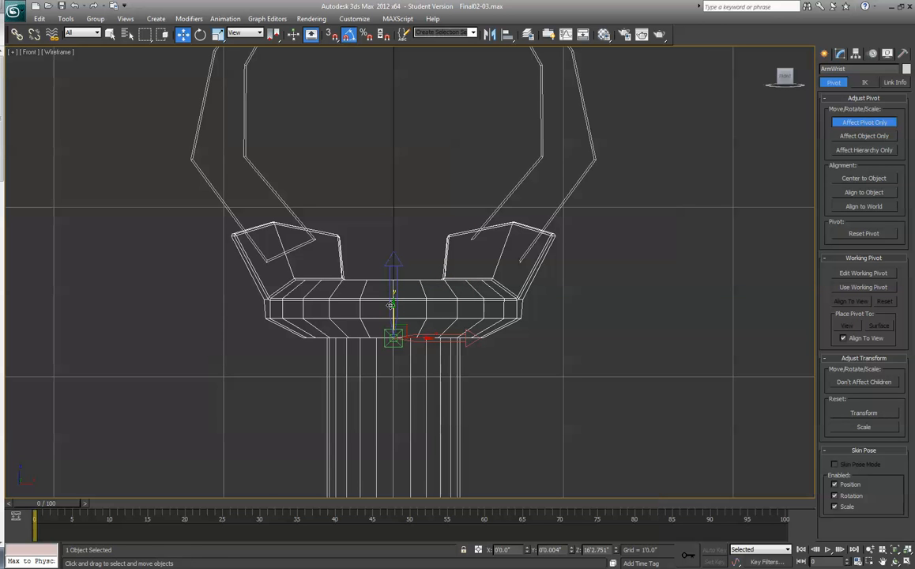
pyautogui.click(856, 127)
# Step: Select ArmLower and, with Affect Pivot Only, move its pivot straight down into the ball joint at its lower end
pyautogui.moveTo(515, 298); pyautogui.dragTo(530, 206, button='middle')
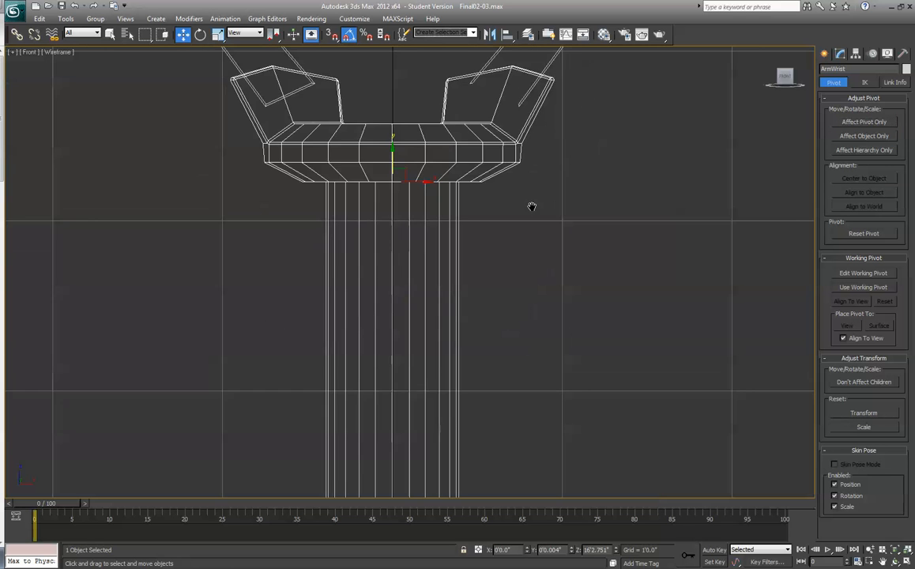
pyautogui.scroll(-2, 509, 380)
pyautogui.scroll(-3, 510, 379)
pyautogui.moveTo(509, 408); pyautogui.dragTo(502, 241, button='middle')
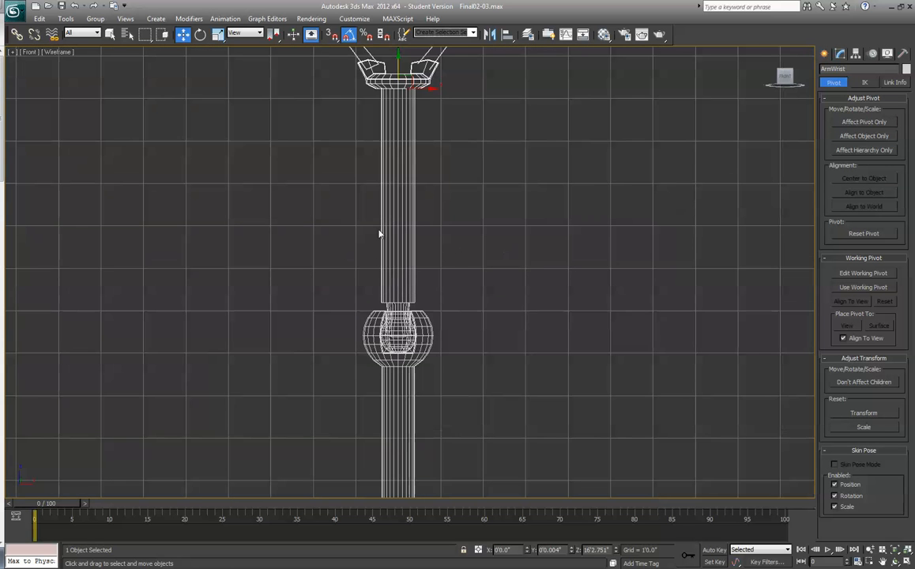
pyautogui.click(401, 229)
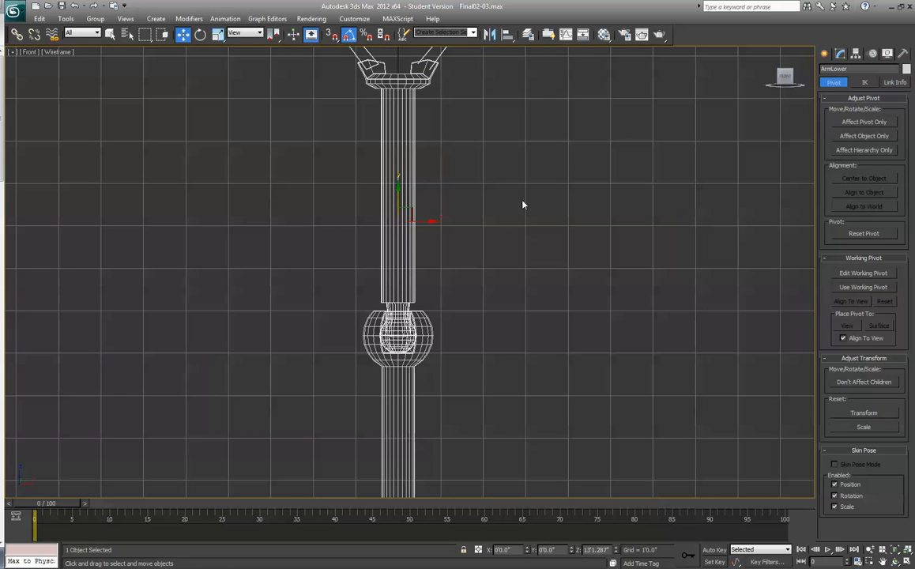
pyautogui.moveTo(524, 204); pyautogui.dragTo(506, 292, button='middle')
pyautogui.scroll(-4, 506, 292)
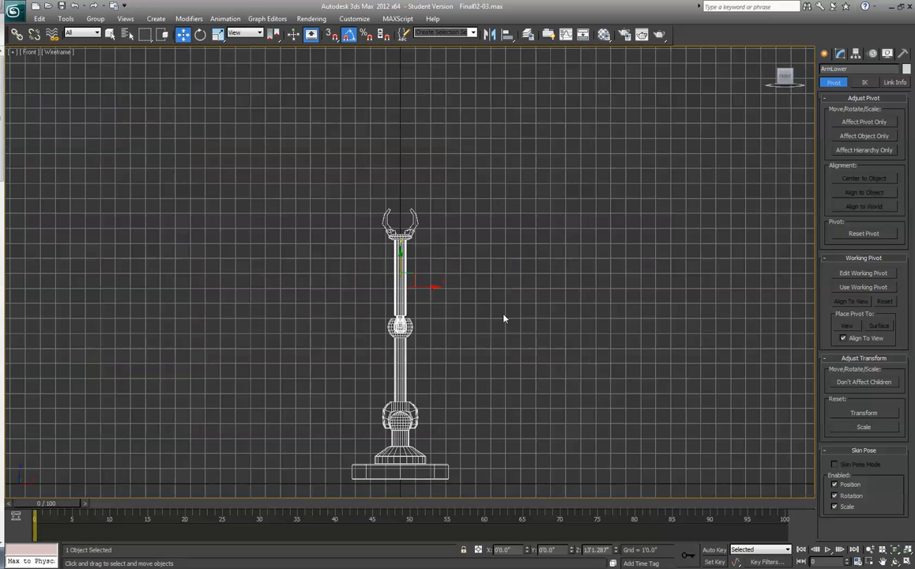
pyautogui.scroll(2, 504, 292)
pyautogui.scroll(5, 485, 307)
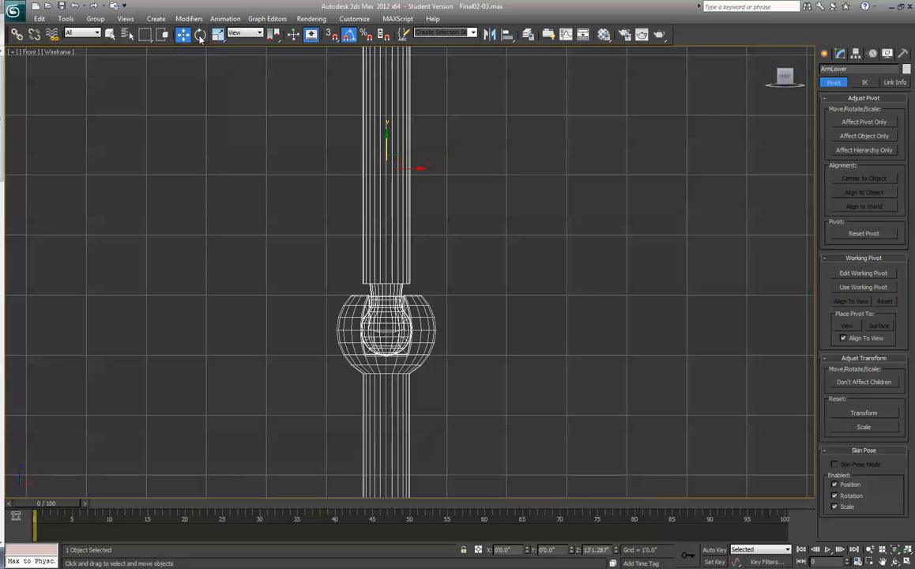
pyautogui.click(863, 121)
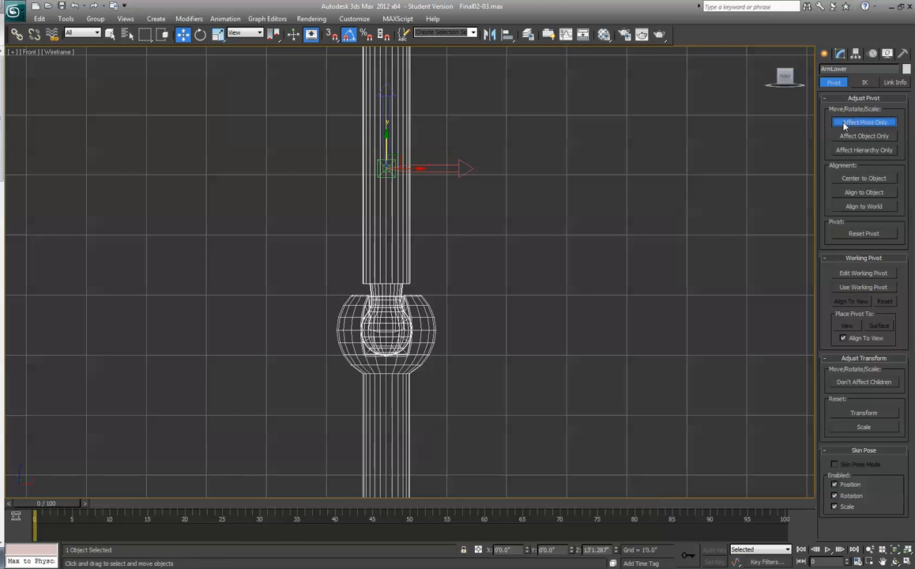
pyautogui.moveTo(387, 150); pyautogui.dragTo(387, 327)
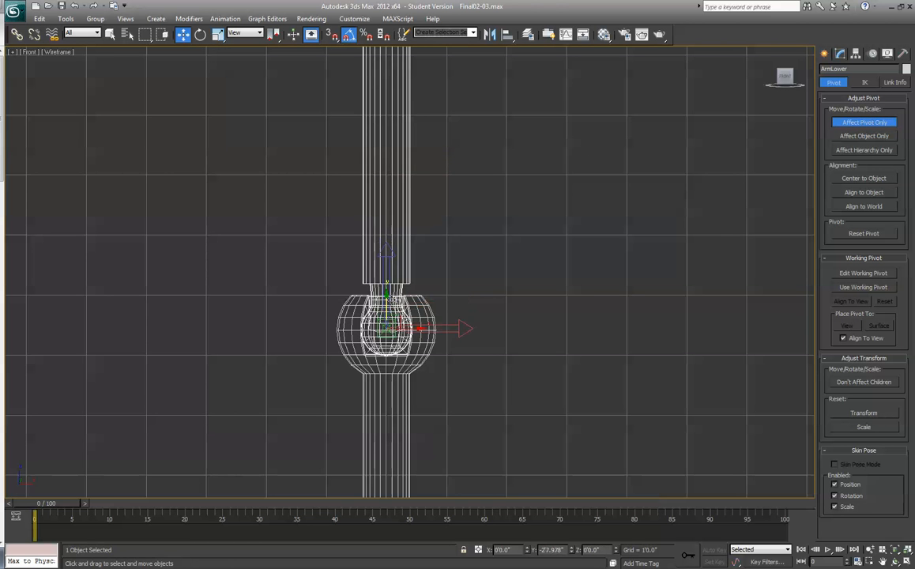
# Step: Nudge ArmLower's pivot slightly down onto the ball's centre in a close-up front view
pyautogui.scroll(3, 485, 338)
pyautogui.moveTo(484, 338); pyautogui.dragTo(489, 251, button='middle')
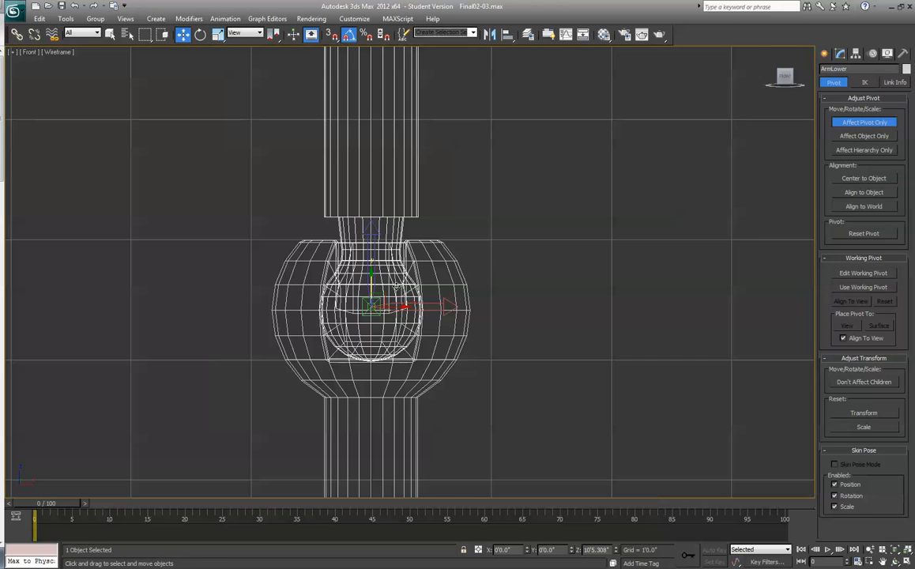
pyautogui.moveTo(370, 288); pyautogui.dragTo(370, 287)
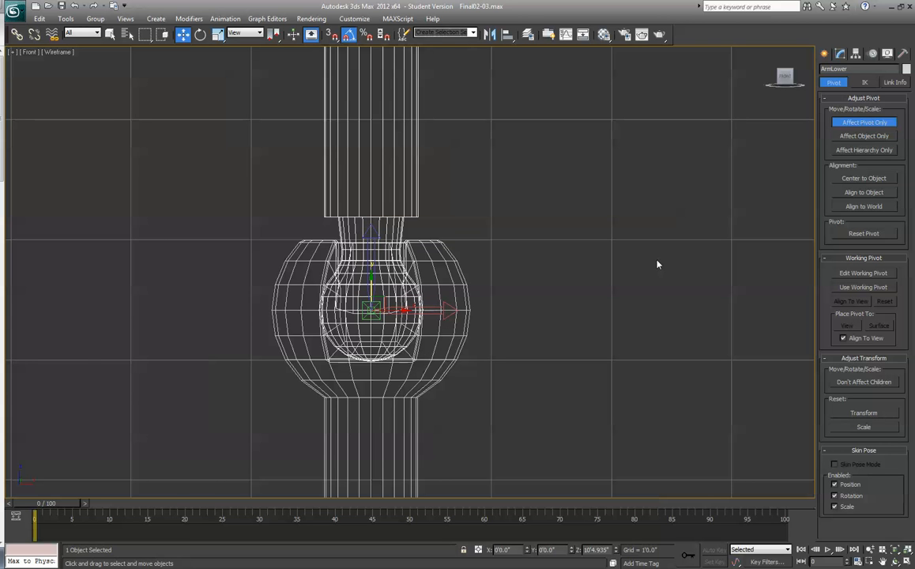
# Step: Check ArmLower's pivot placement against the ball joint in the left view and end pivot editing
pyautogui.hotkey('alt', 'w')
pyautogui.scroll(2, 254, 354)
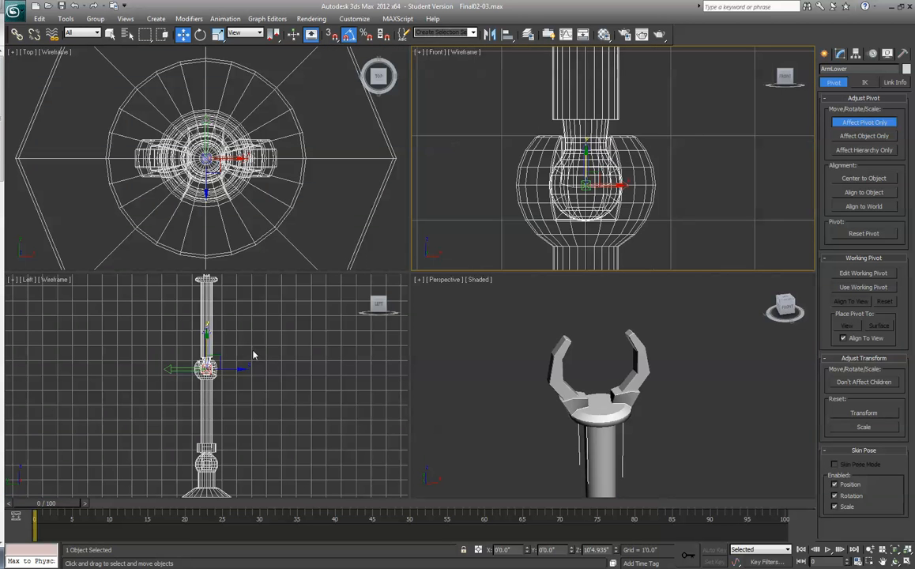
pyautogui.rightClick(262, 370)
pyautogui.scroll(5, 298, 380)
pyautogui.moveTo(283, 354); pyautogui.dragTo(270, 414, button='middle')
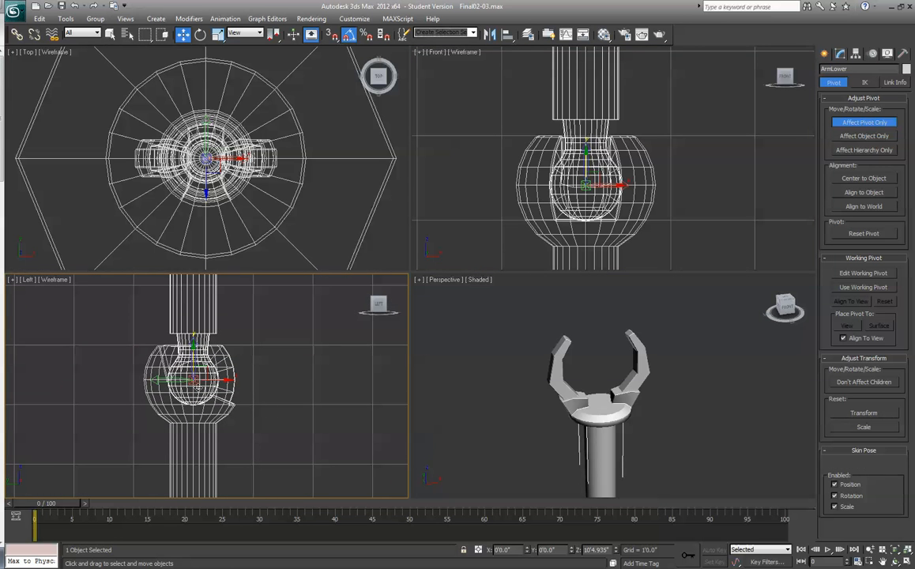
pyautogui.click(201, 36)
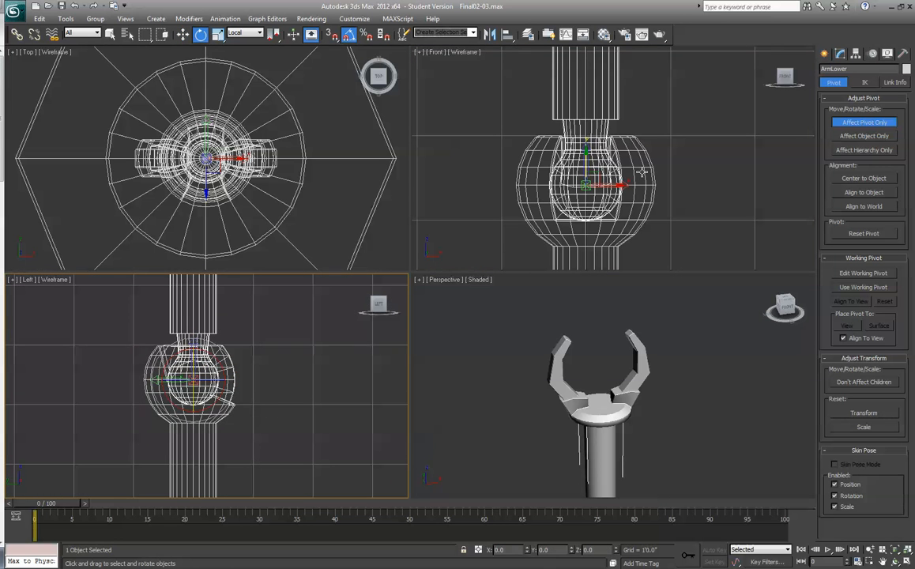
pyautogui.click(854, 122)
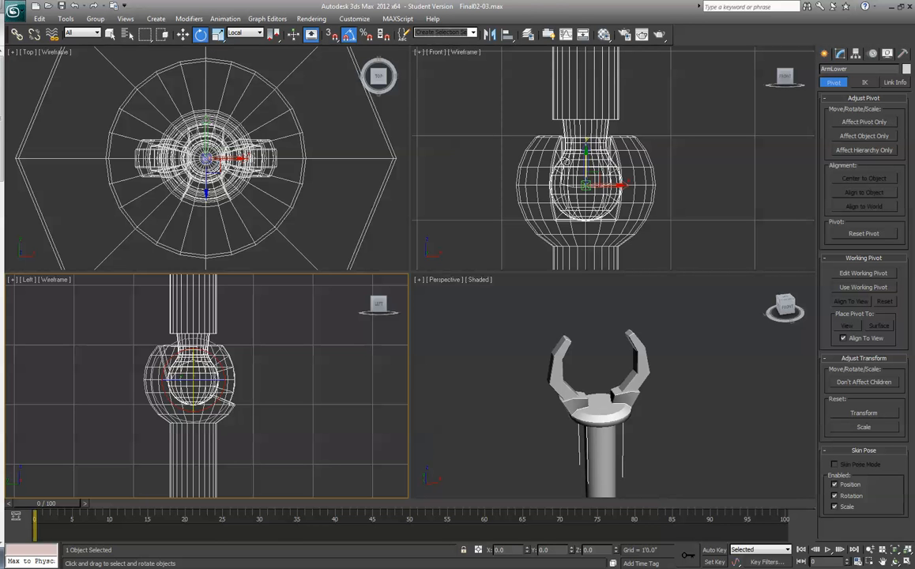
# Step: Test-rotate ArmLower clockwise about its ball joint in the front view and undo the rotation
pyautogui.rightClick(537, 149)
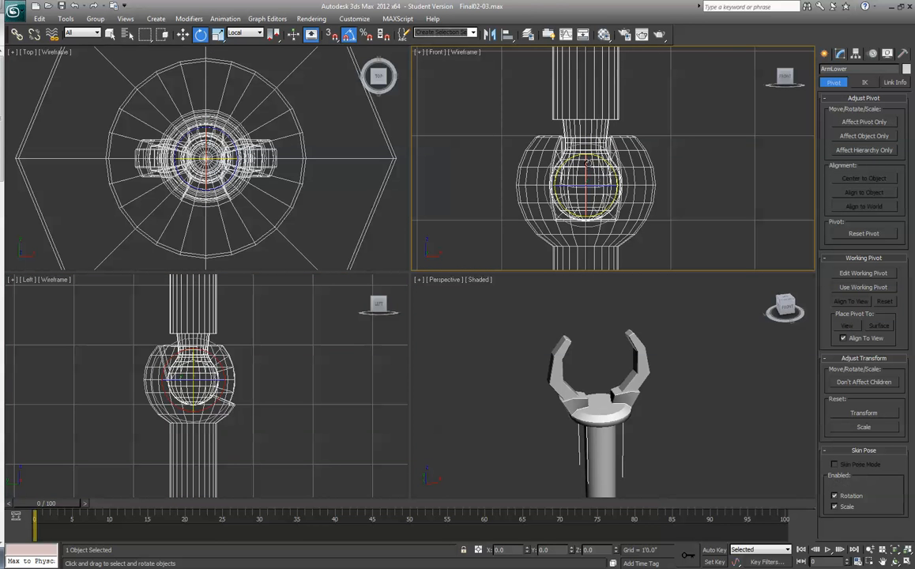
pyautogui.moveTo(532, 149); pyautogui.dragTo(609, 158)
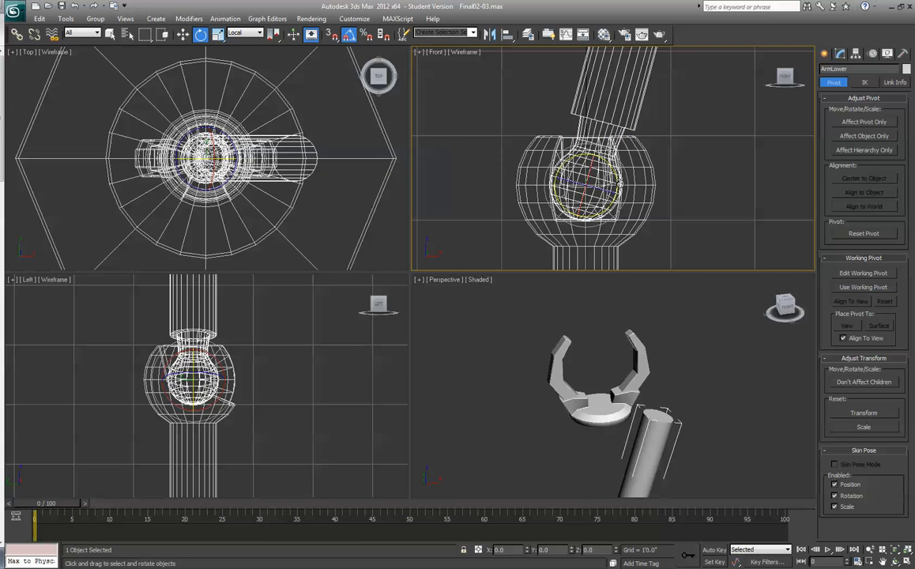
pyautogui.hotkey('ctrl', 'z')
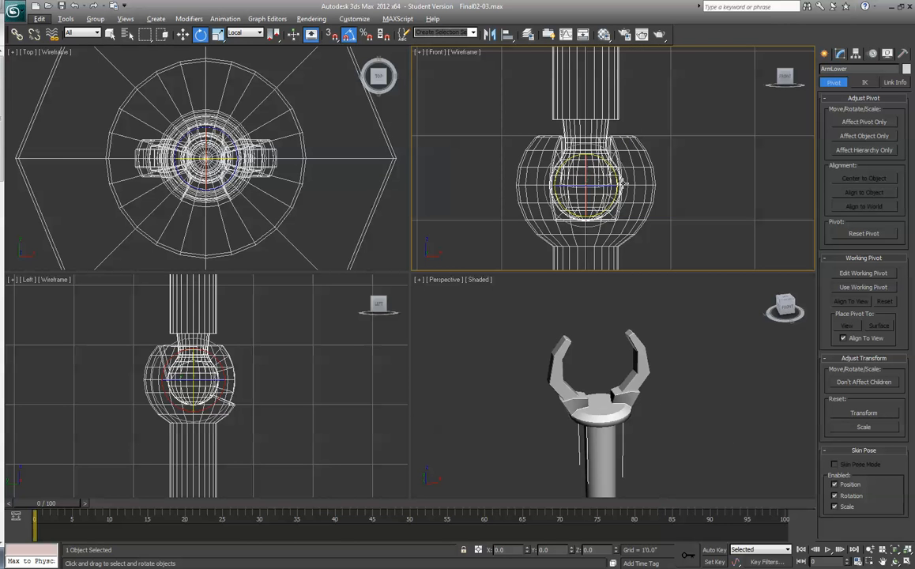
# Step: Select ArmUpper and, with Affect Pivot Only, move its pivot straight down to the centre of the ball on top of the base
pyautogui.moveTo(643, 246); pyautogui.dragTo(626, 113, button='middle')
pyautogui.click(582, 171)
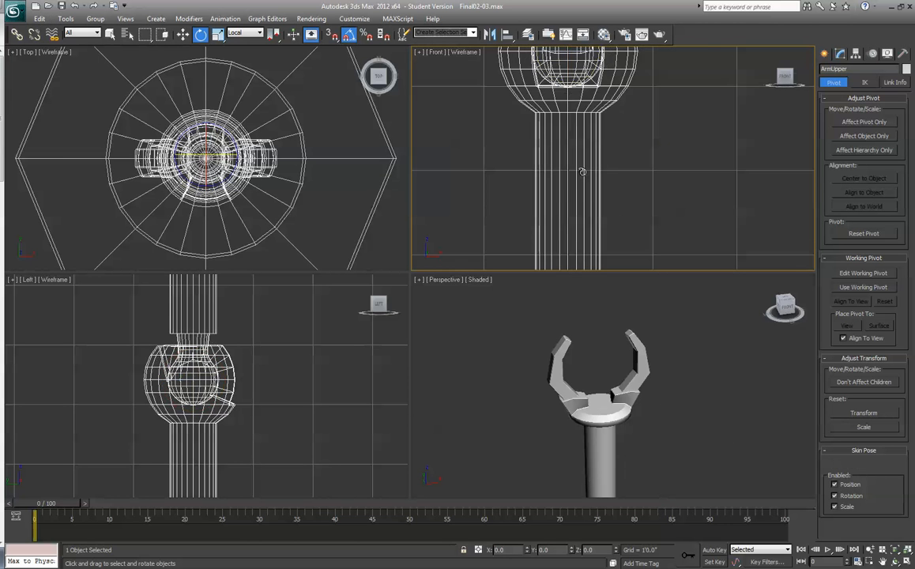
pyautogui.scroll(-5, 582, 172)
pyautogui.scroll(2, 625, 190)
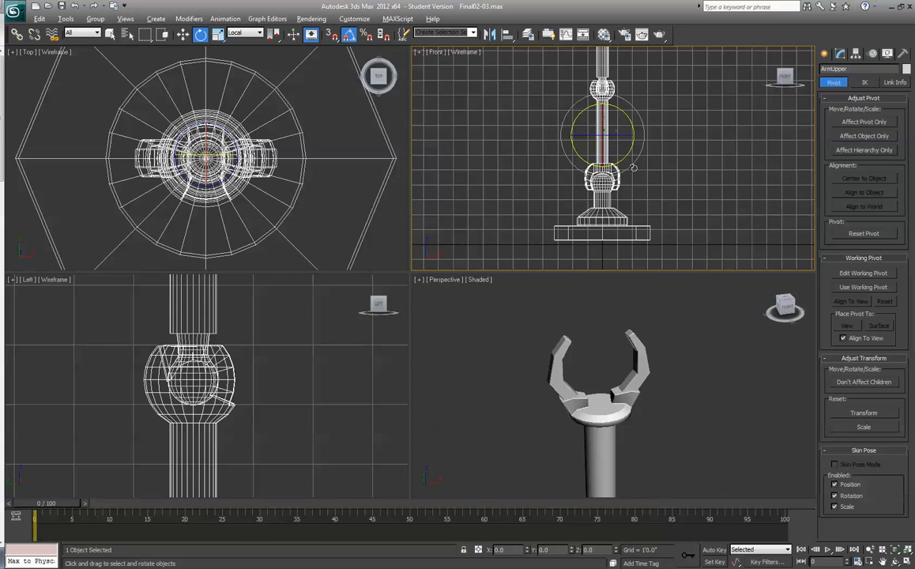
pyautogui.hotkey('alt', 'w')
pyautogui.moveTo(529, 284); pyautogui.dragTo(508, 261, button='middle')
pyautogui.scroll(2, 537, 241)
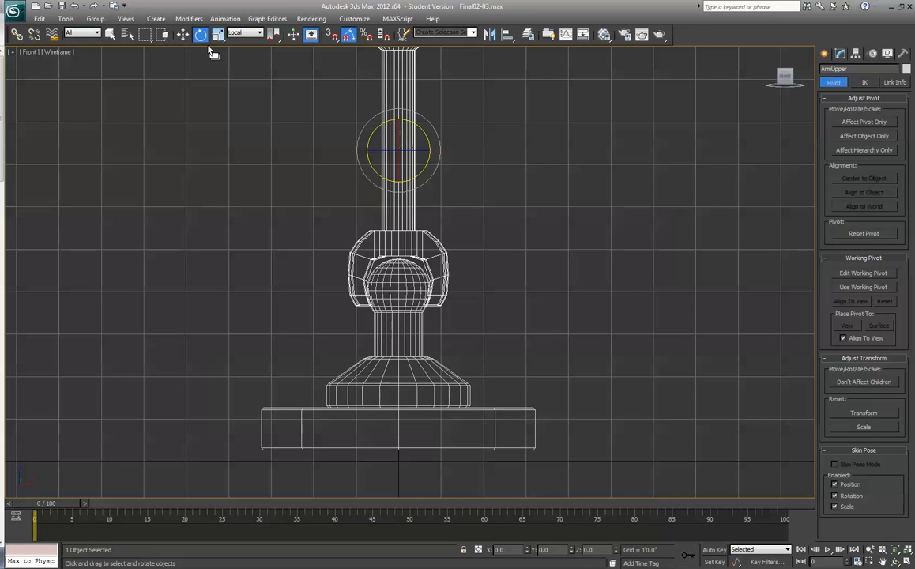
pyautogui.click(182, 34)
pyautogui.moveTo(398, 121); pyautogui.dragTo(382, 162)
pyautogui.hotkey('ctrl', 'z')
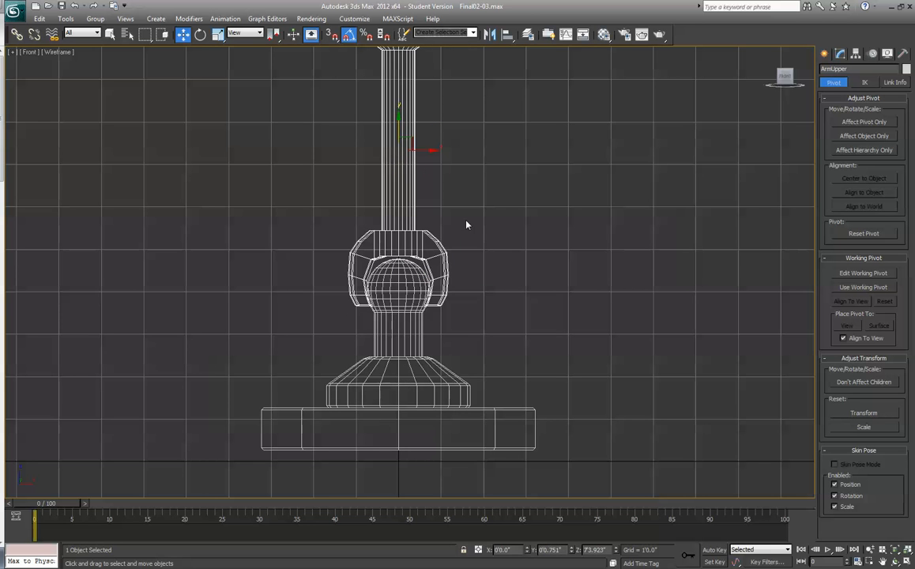
pyautogui.click(849, 121)
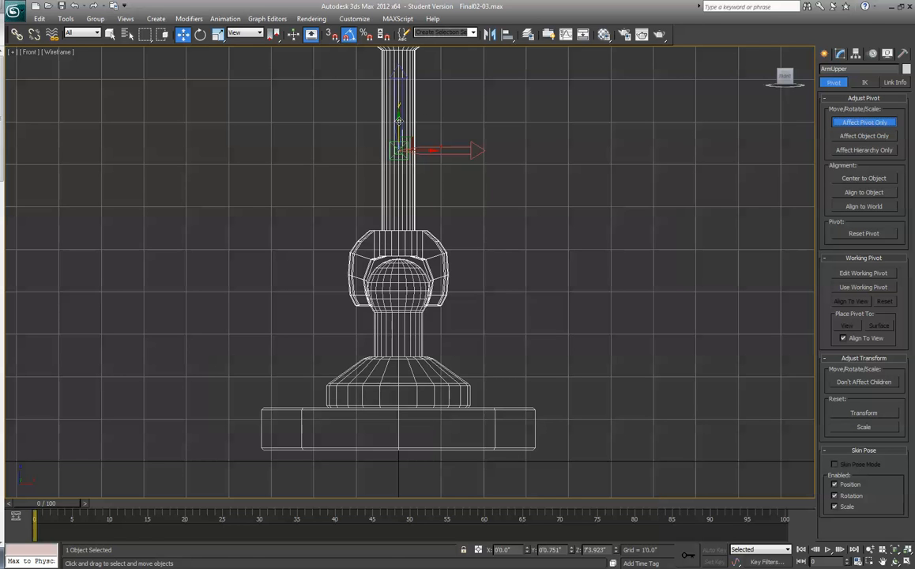
pyautogui.moveTo(399, 120); pyautogui.dragTo(406, 262)
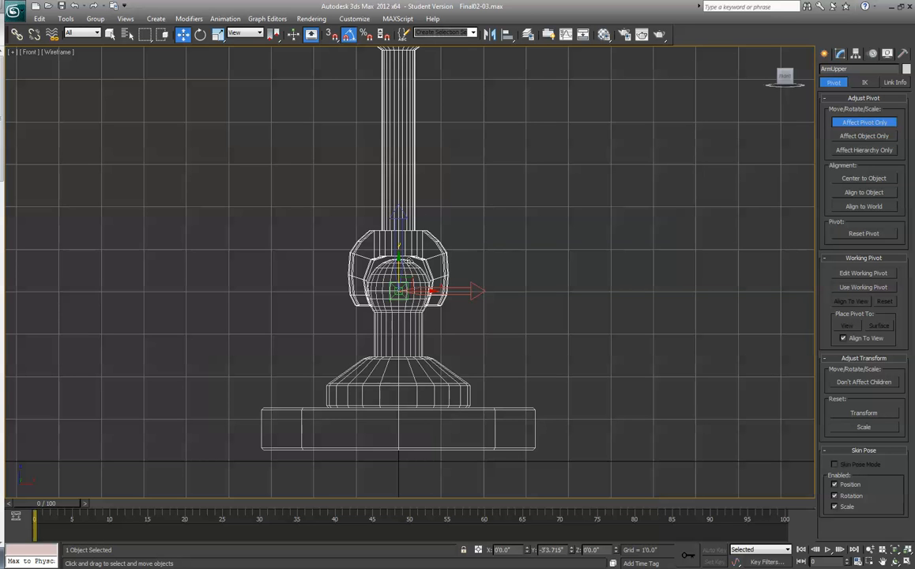
# Step: Check ArmUpper's pivot against the base's ball joint in the left view and end pivot editing
pyautogui.hotkey('alt', 'w')
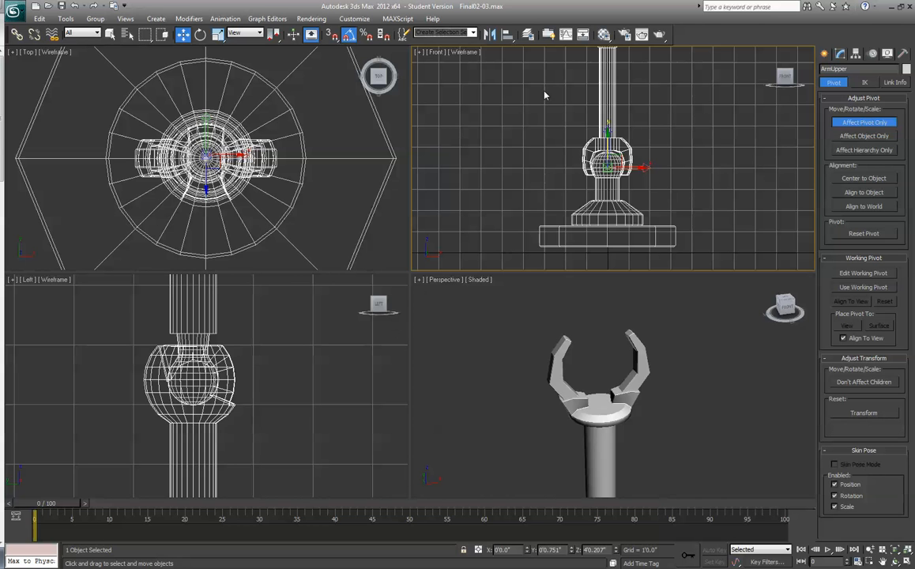
pyautogui.rightClick(315, 354)
pyautogui.scroll(-2, 315, 354)
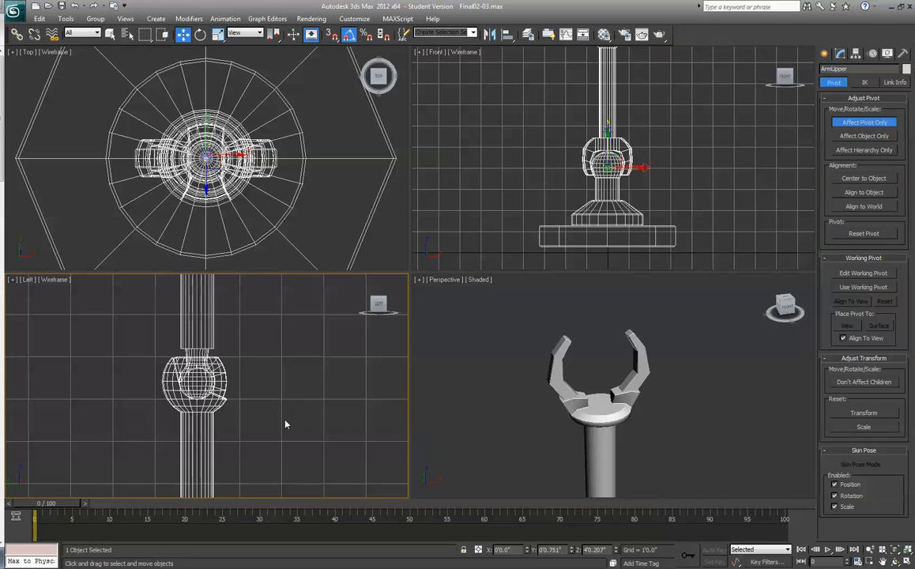
pyautogui.moveTo(286, 425); pyautogui.dragTo(267, 308, button='middle')
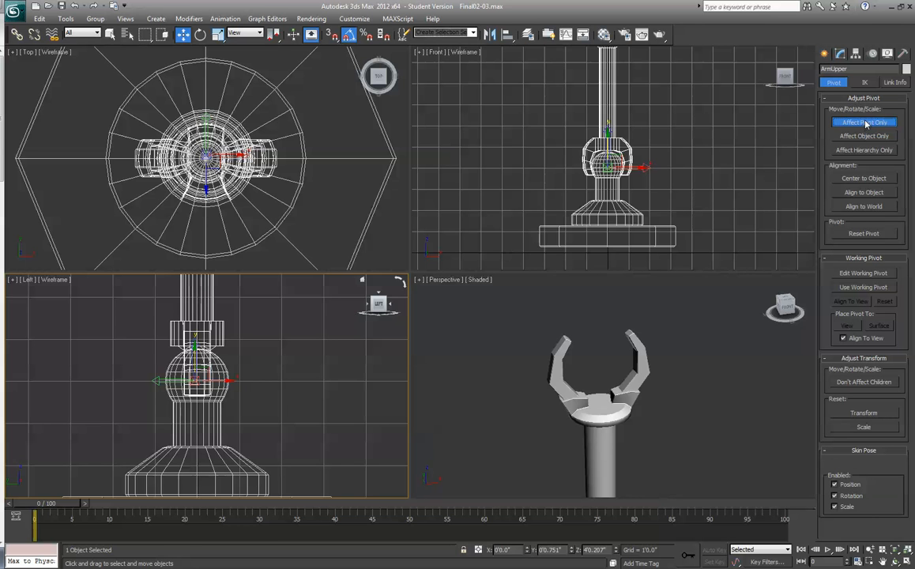
# Step: Select ArmBase and, with Affect Pivot Only, move its pivot straight down to the underside of the base slab, ending pivot editing
pyautogui.click(602, 227)
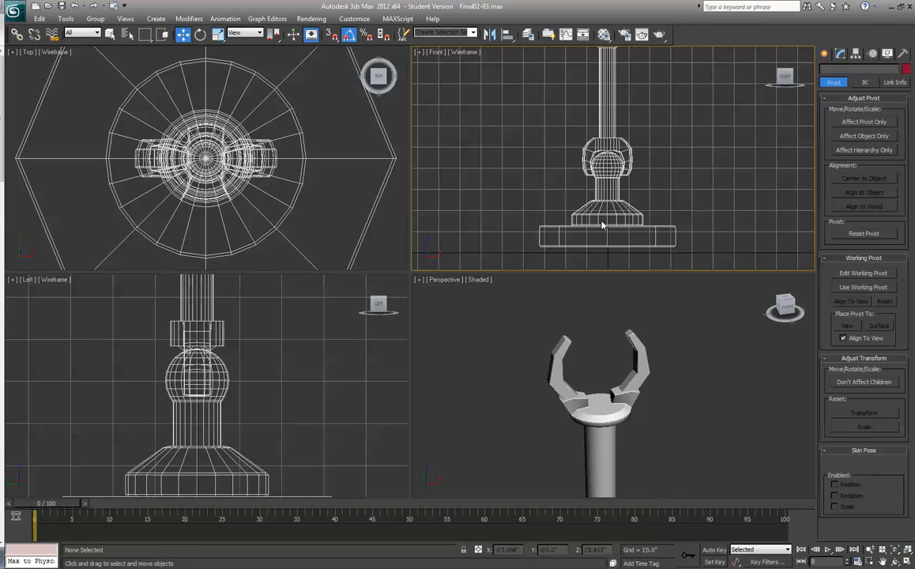
pyautogui.click(610, 194)
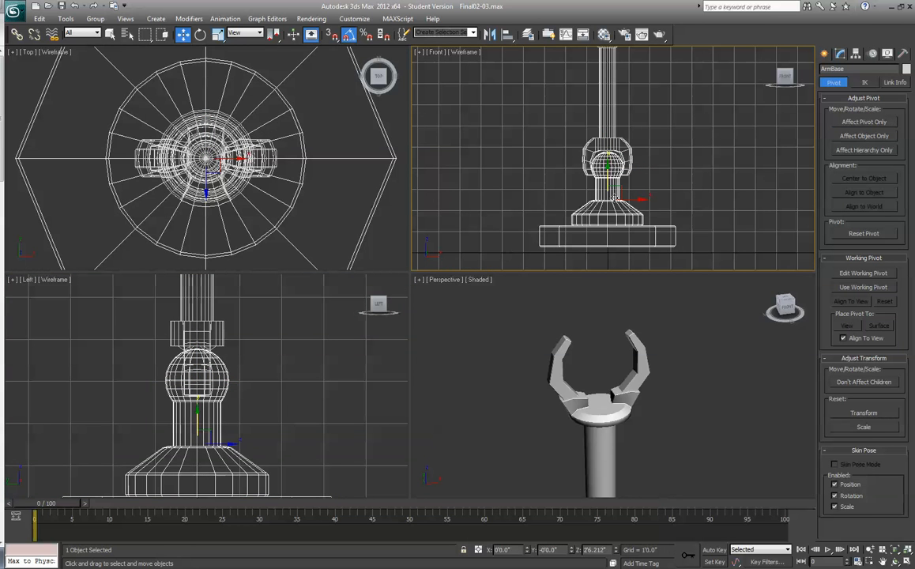
pyautogui.click(881, 122)
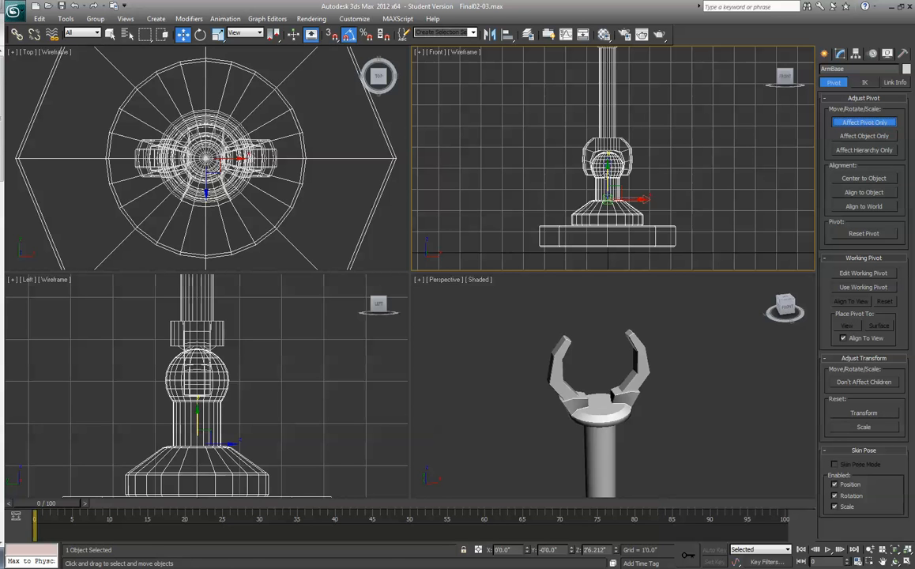
pyautogui.moveTo(608, 176); pyautogui.dragTo(607, 223)
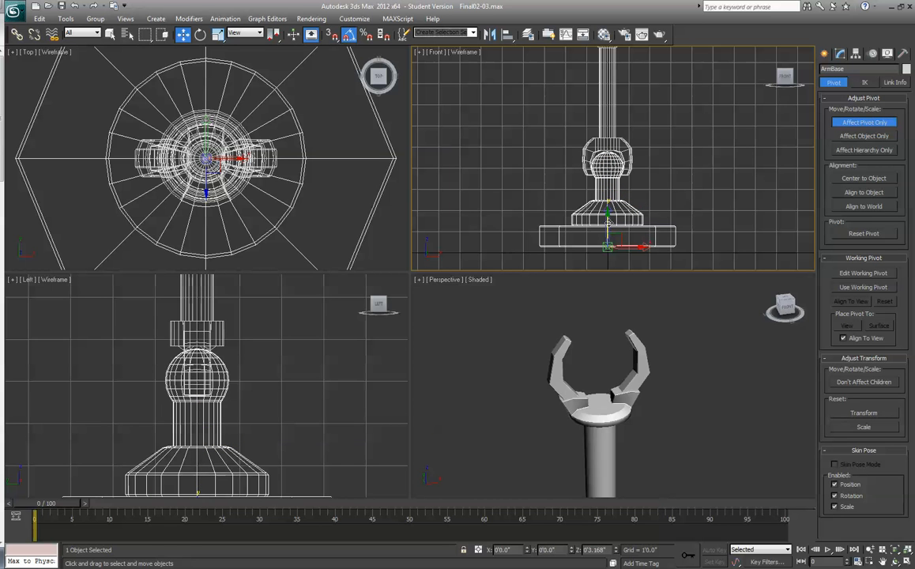
pyautogui.click(865, 123)
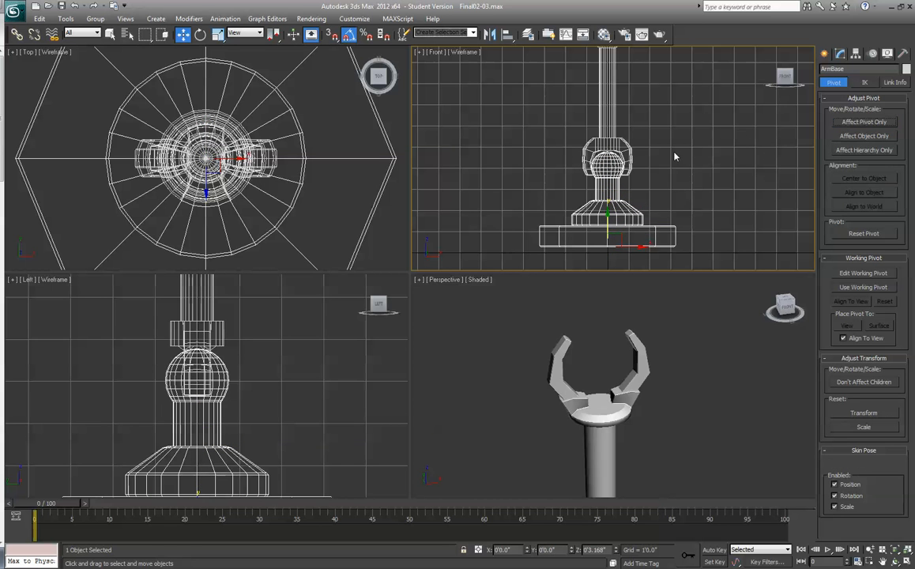
# Step: Test-rotate ArmLower clockwise about its elbow joint with the whole arm in view, undo the rotation and deselect
pyautogui.hotkey('alt', 'w')
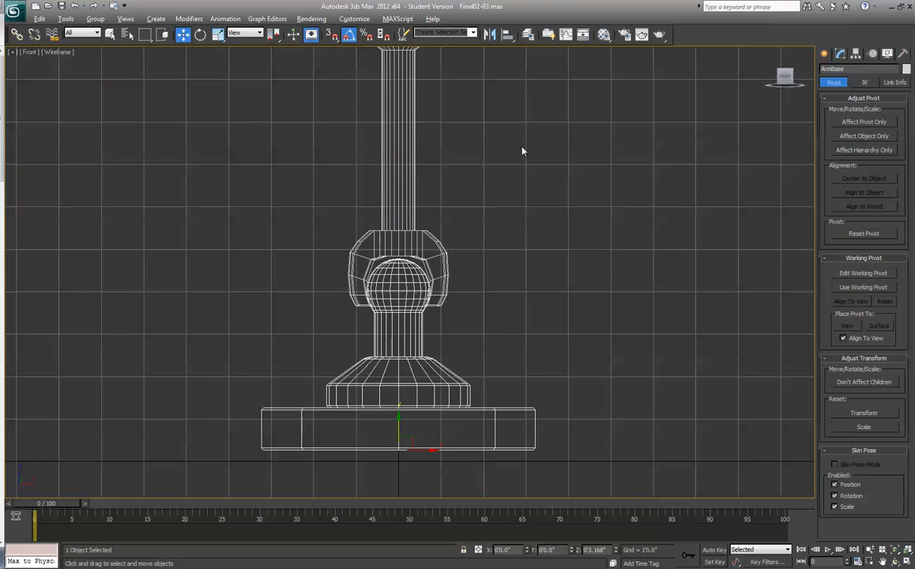
pyautogui.scroll(-6, 522, 151)
pyautogui.moveTo(521, 151); pyautogui.dragTo(514, 203, button='middle')
pyautogui.scroll(2, 497, 237)
pyautogui.click(385, 159)
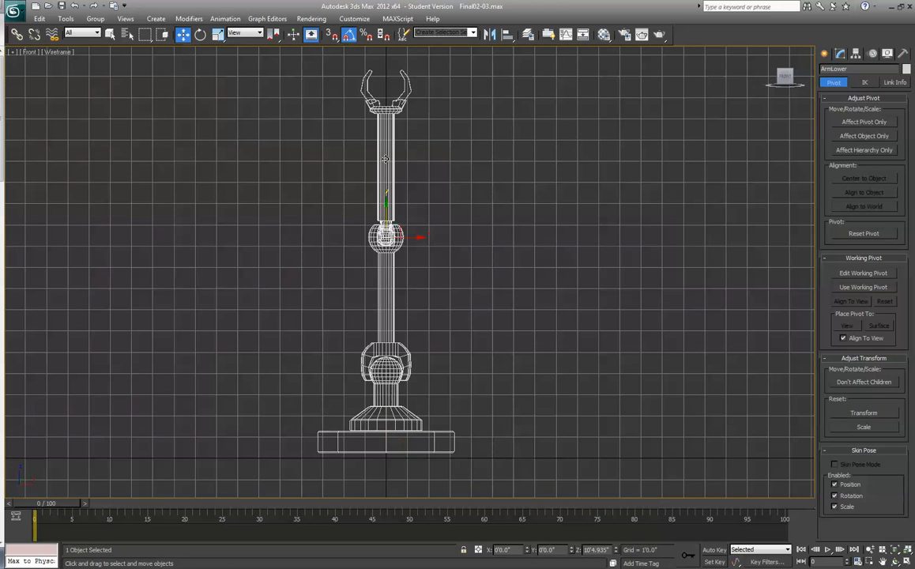
pyautogui.click(199, 34)
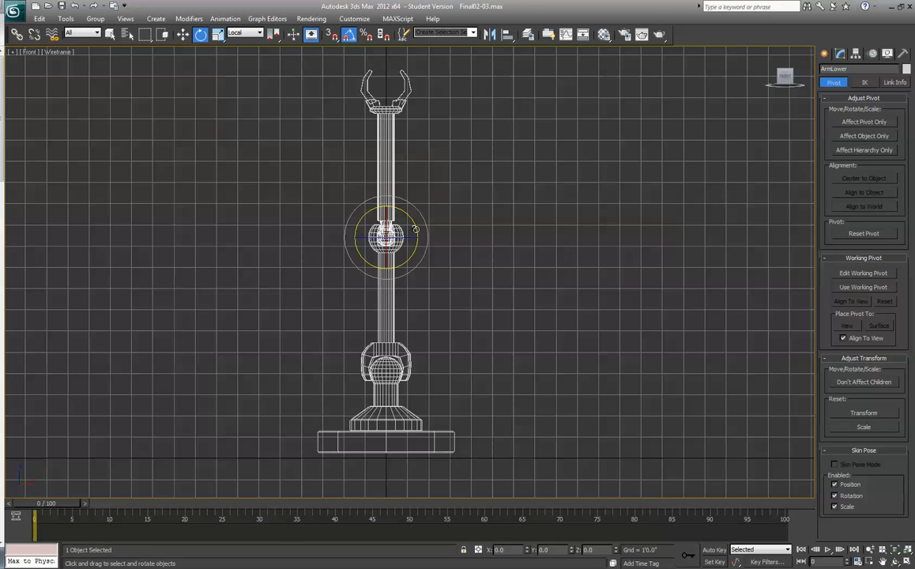
pyautogui.moveTo(415, 229); pyautogui.dragTo(439, 247)
pyautogui.hotkey('alt', 'w')
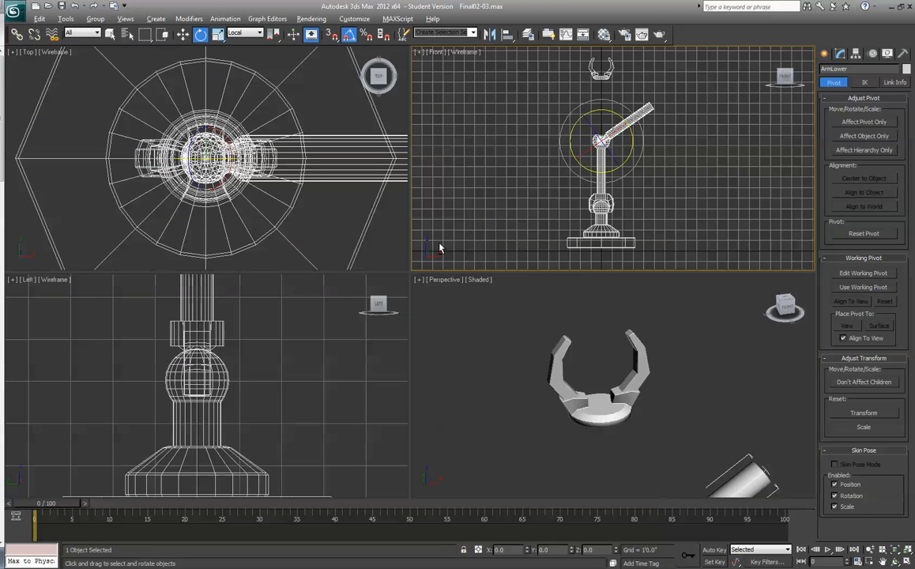
pyautogui.hotkey('alt', 'z')
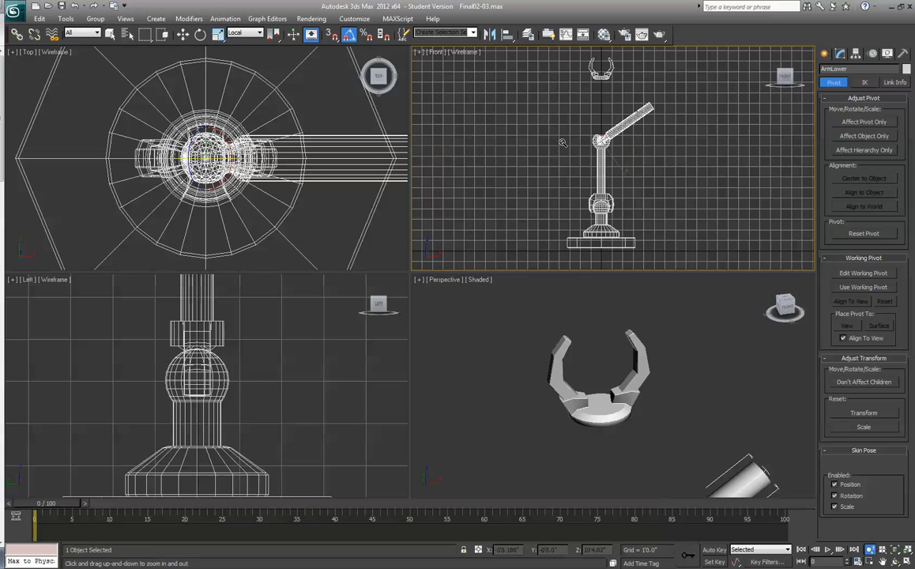
pyautogui.click(183, 34)
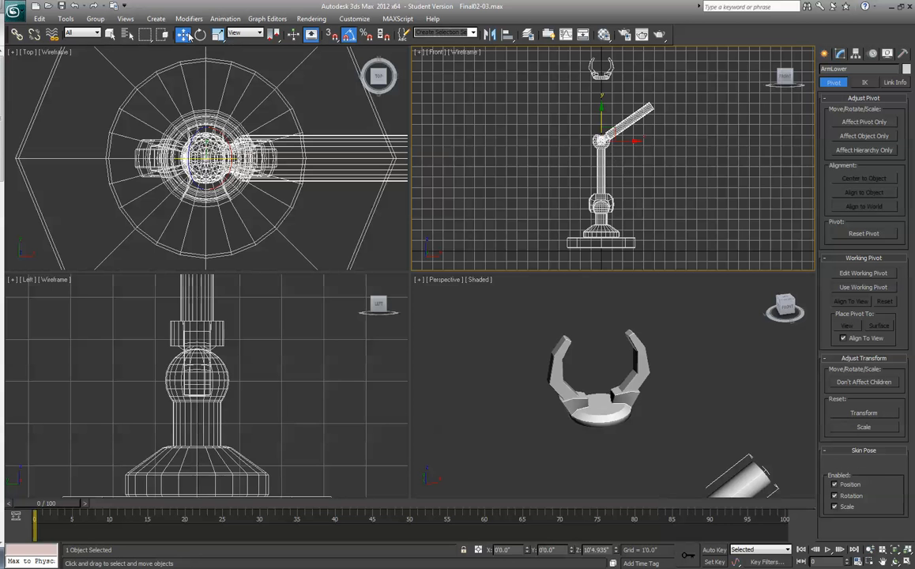
pyautogui.hotkey('ctrl', 'z')
pyautogui.click(661, 179)
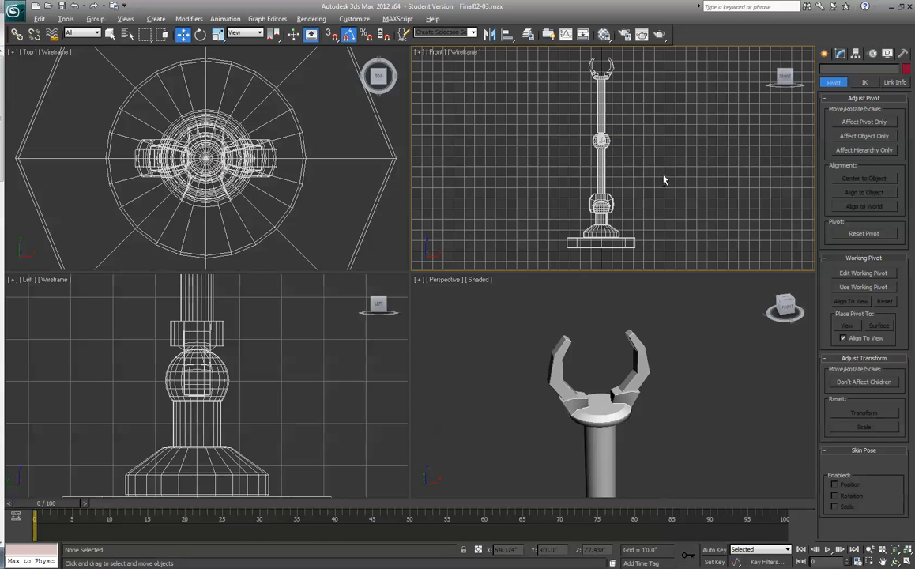
# Step: Reselect ArmLower in a closer front view, try another clockwise rotation about its pivot and undo it
pyautogui.hotkey('alt', 'w')
pyautogui.moveTo(504, 199); pyautogui.dragTo(460, 241, button='middle')
pyautogui.scroll(3, 462, 242)
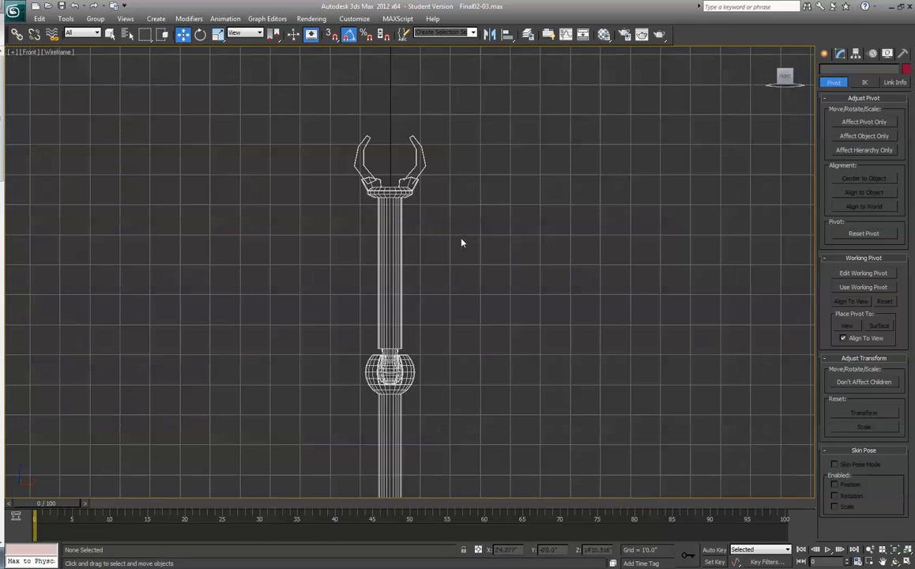
pyautogui.click(391, 269)
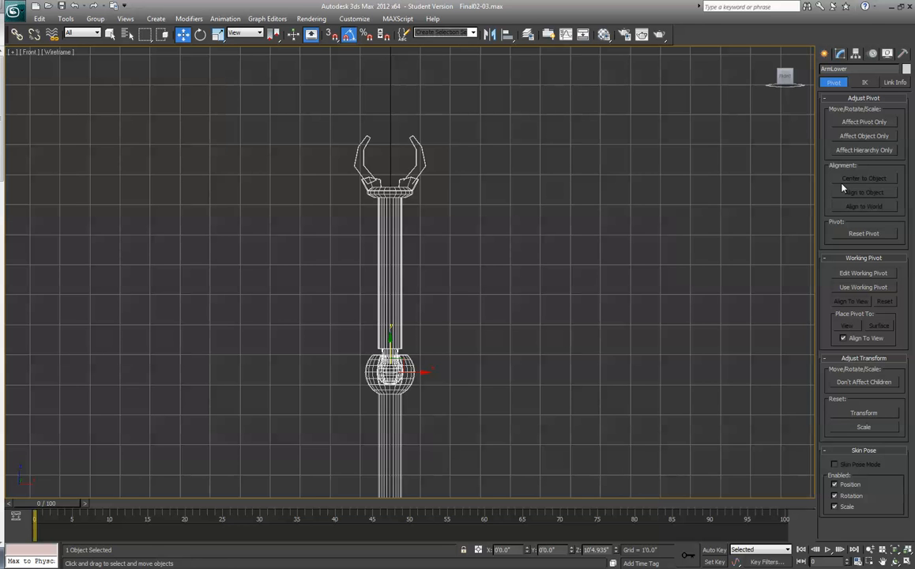
pyautogui.click(200, 34)
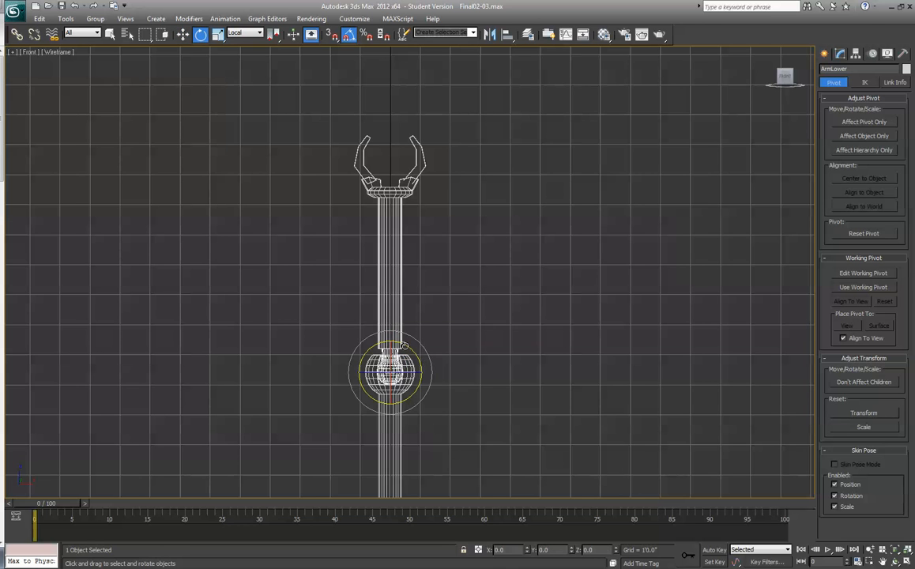
pyautogui.moveTo(365, 313); pyautogui.dragTo(434, 350)
pyautogui.hotkey('ctrl', 'z')
# Step: In the maximized perspective view, link ArmClawLeft to ArmWrist as its parent
pyautogui.hotkey('alt', 'w')
pyautogui.click(643, 398)
pyautogui.hotkey('alt', 'w')
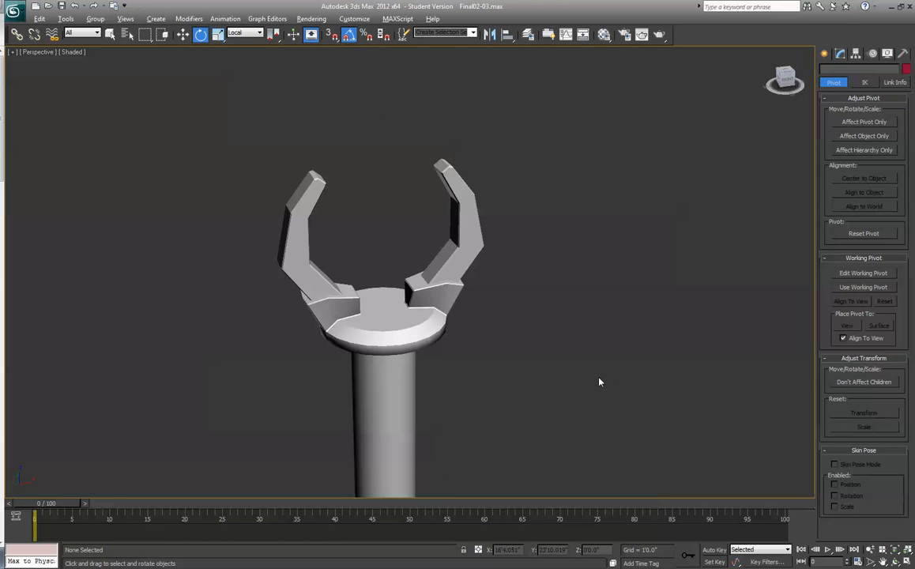
pyautogui.moveTo(521, 412)
pyautogui.mouseDown(button='middle')
pyautogui.moveTo(558, 323)
pyautogui.moveTo(528, 403)
pyautogui.mouseUp(button='middle')
pyautogui.scroll(4, 553, 331)
pyautogui.scroll(-2, 545, 348)
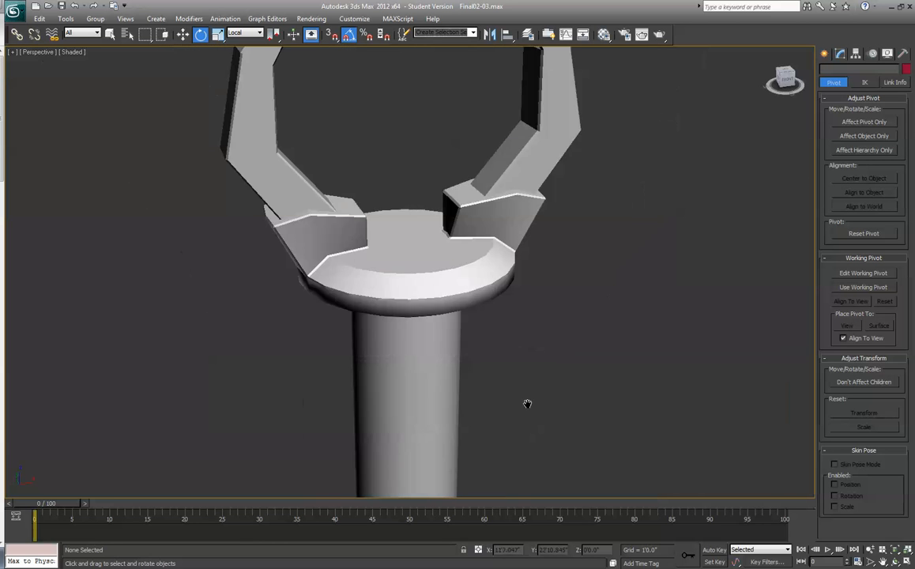
pyautogui.scroll(-3, 490, 379)
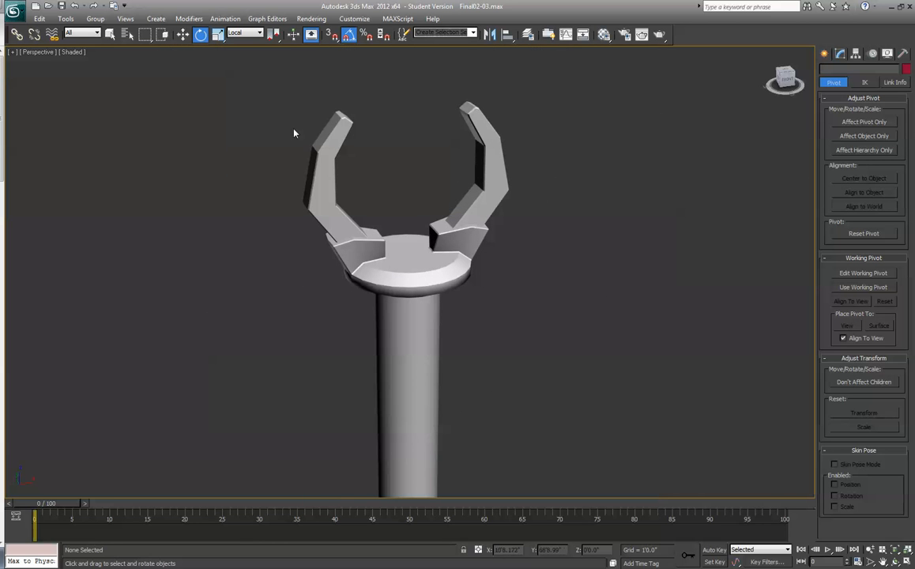
pyautogui.click(396, 253)
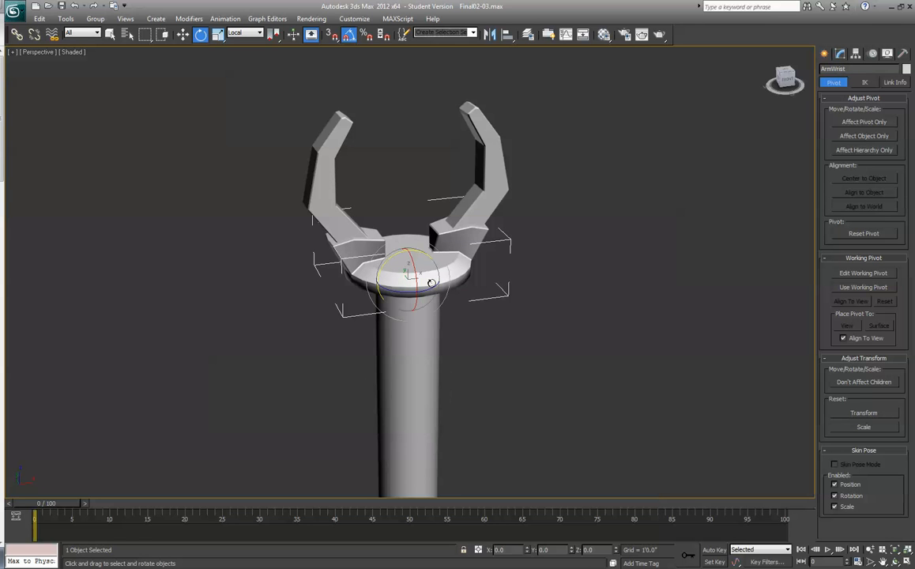
pyautogui.click(501, 154)
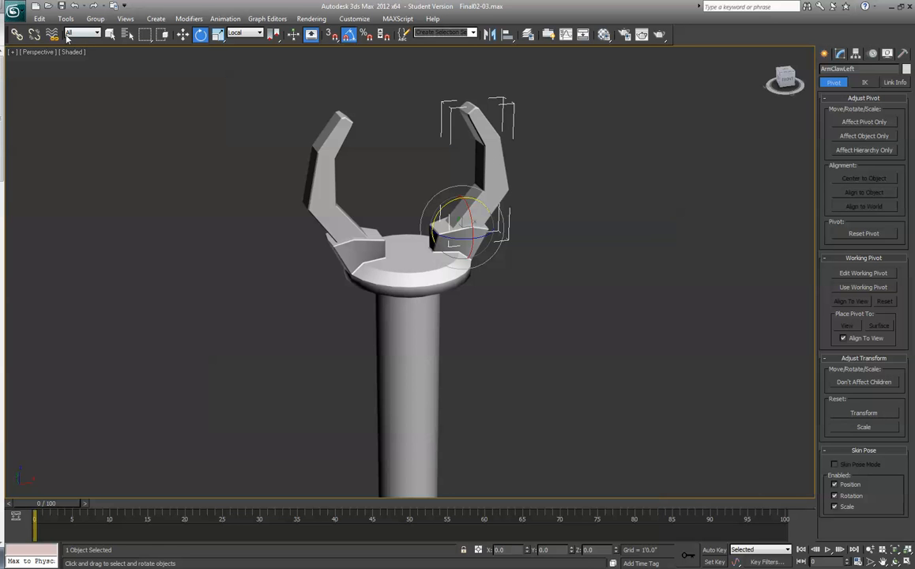
pyautogui.click(16, 35)
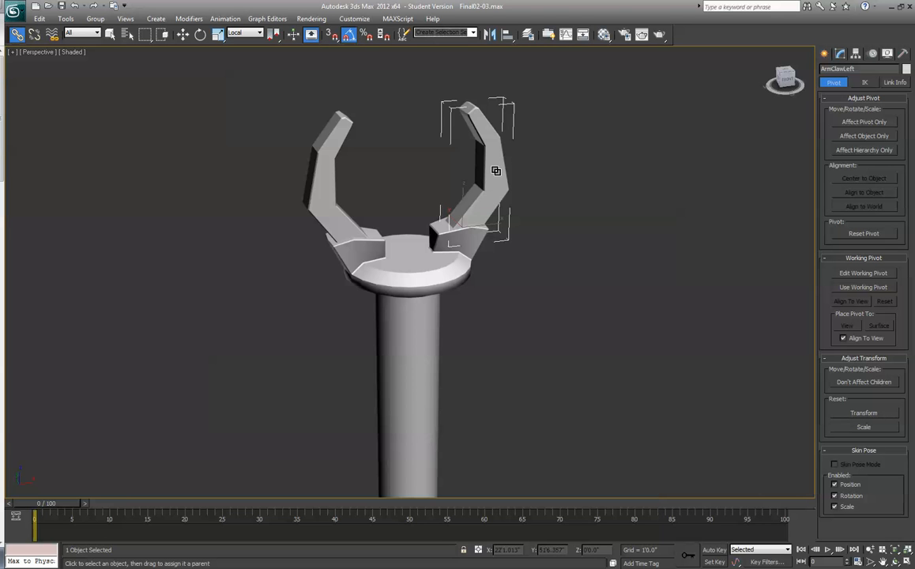
pyautogui.moveTo(495, 171); pyautogui.dragTo(408, 277)
pyautogui.click(184, 35)
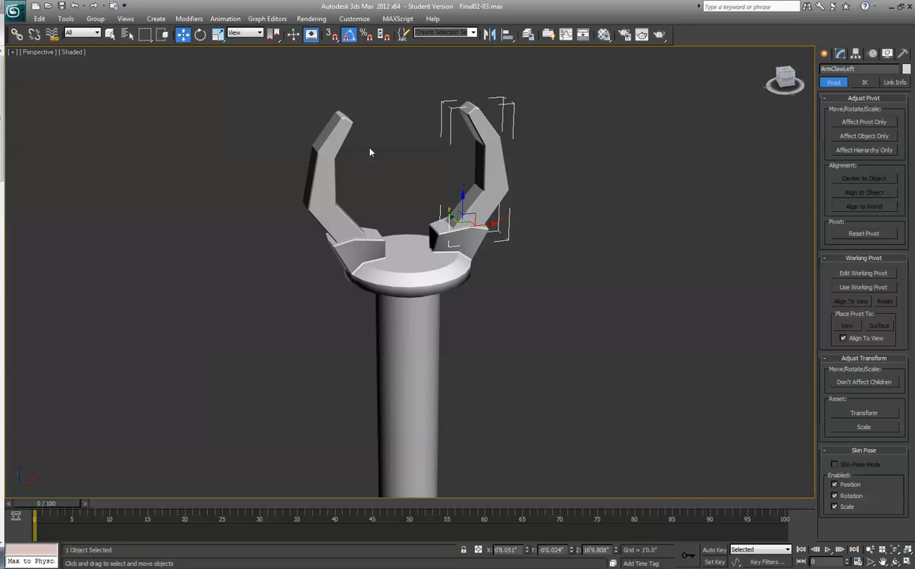
# Step: Select ArmClawRight and link it to ArmWrist as its parent
pyautogui.click(320, 154)
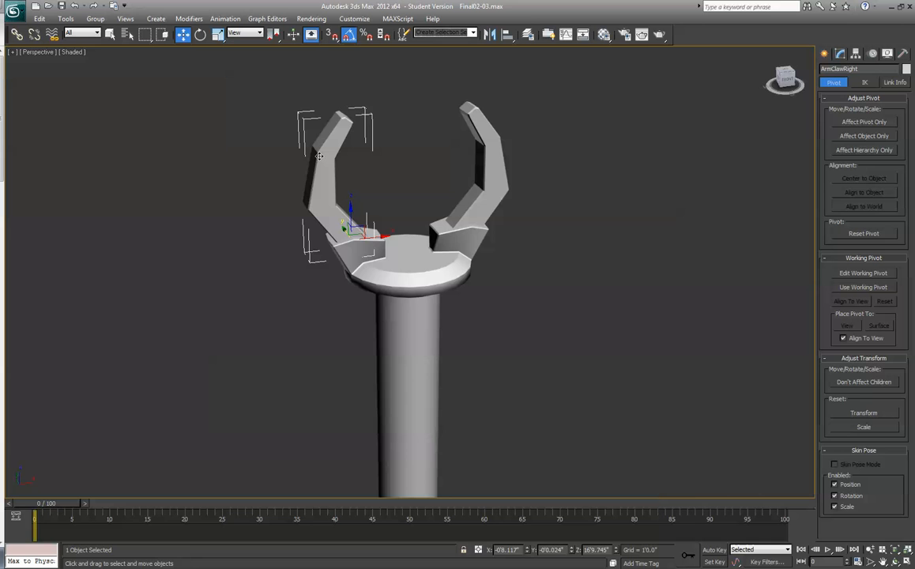
pyautogui.click(16, 35)
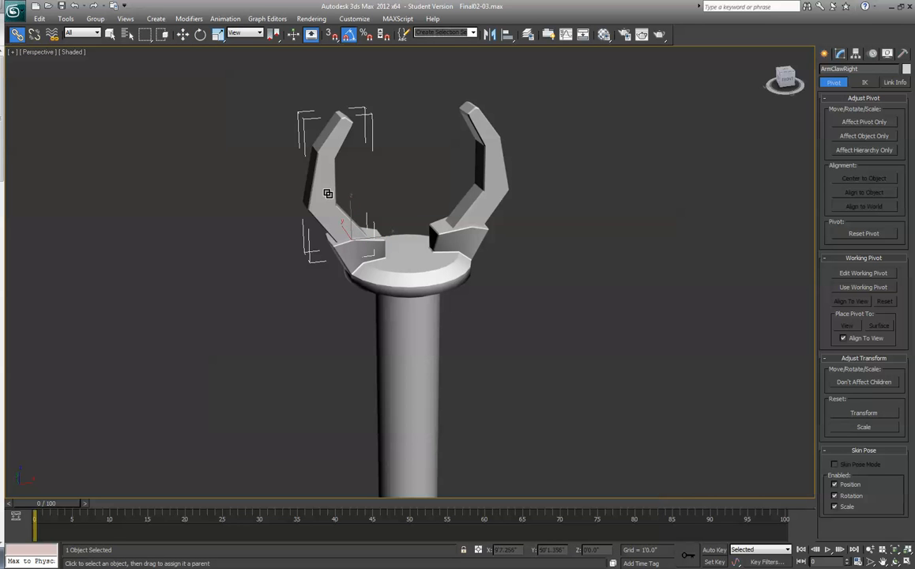
pyautogui.moveTo(390, 244); pyautogui.dragTo(429, 275)
pyautogui.click(182, 34)
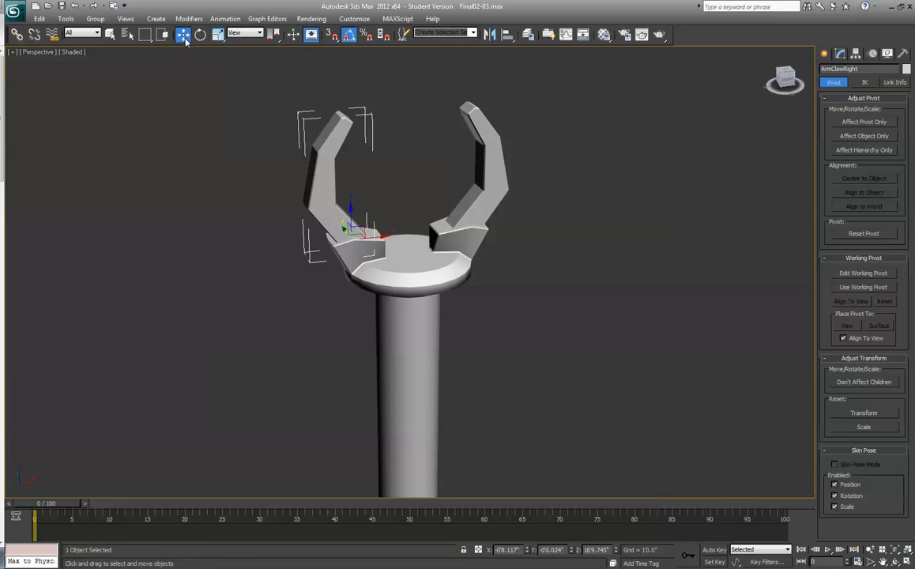
# Step: Test-rotate ArmWrist to check that both claws follow it, and undo the rotation
pyautogui.press('e')
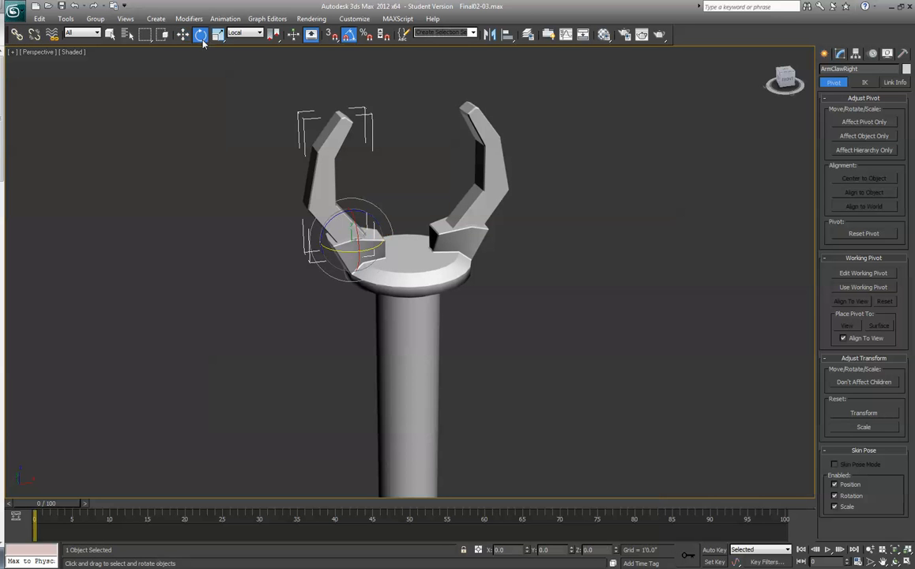
pyautogui.click(379, 240)
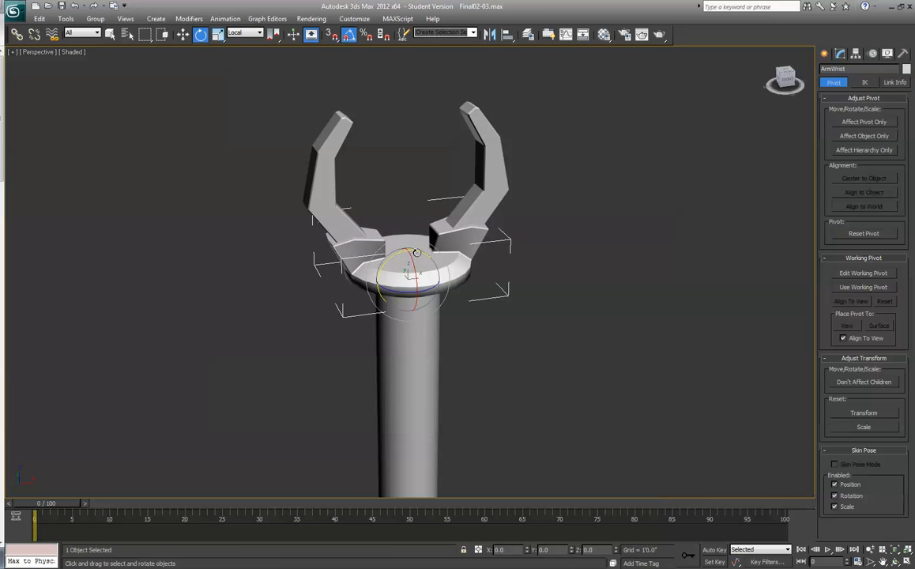
pyautogui.moveTo(417, 251)
pyautogui.mouseDown()
pyautogui.moveTo(411, 233)
pyautogui.moveTo(417, 272)
pyautogui.moveTo(418, 250)
pyautogui.mouseUp()
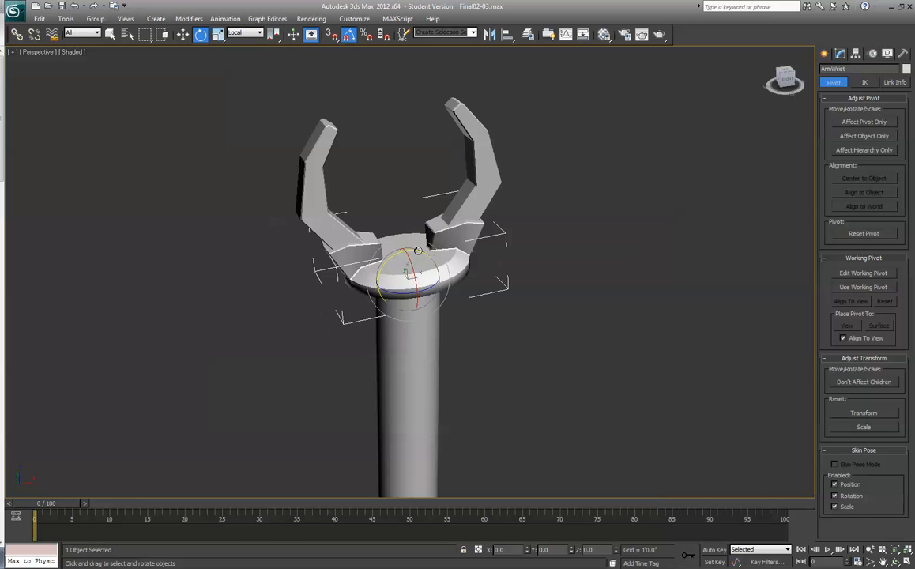
pyautogui.hotkey('ctrl', 'z')
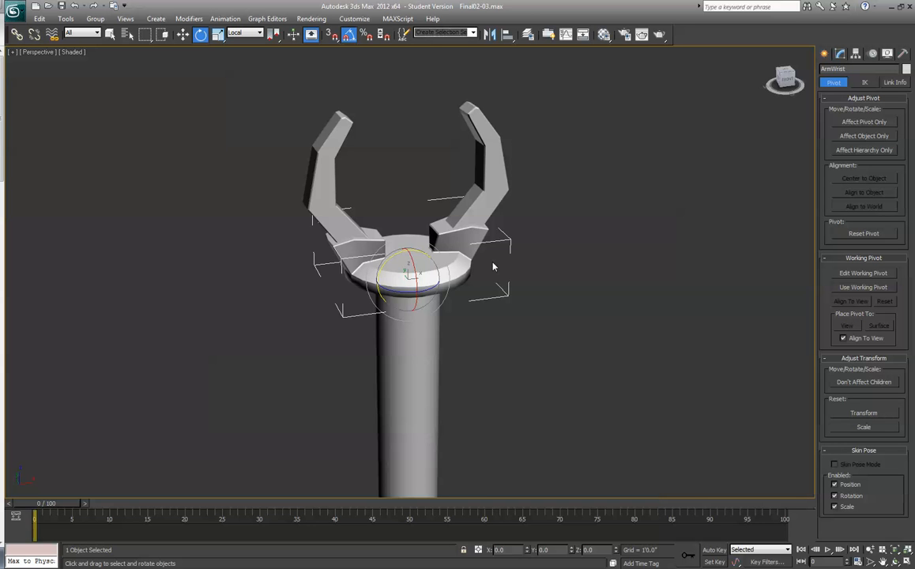
# Step: Link ArmWrist to the ArmLower cylinder beneath it as its parent
pyautogui.scroll(-3, 566, 373)
pyautogui.moveTo(567, 373); pyautogui.dragTo(562, 255, button='middle')
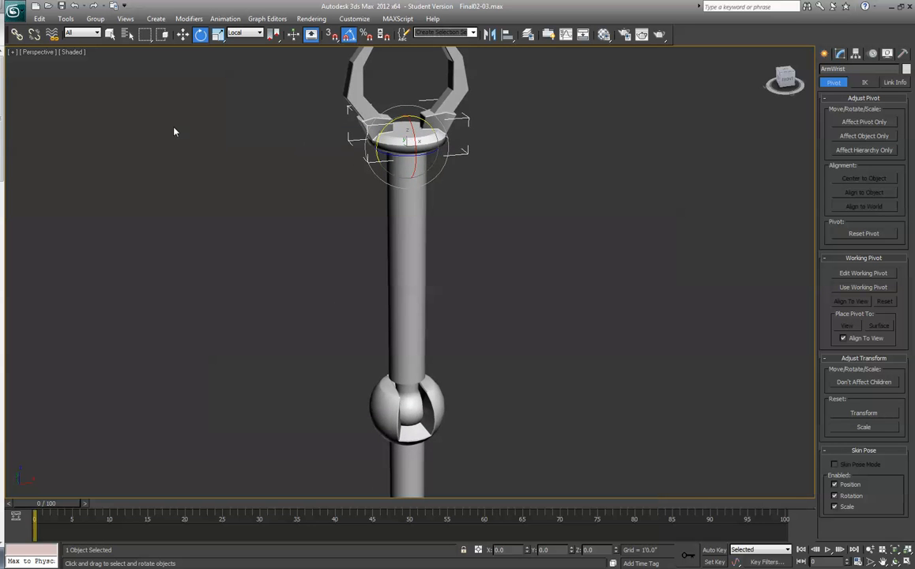
pyautogui.click(18, 35)
pyautogui.moveTo(421, 139); pyautogui.dragTo(415, 263)
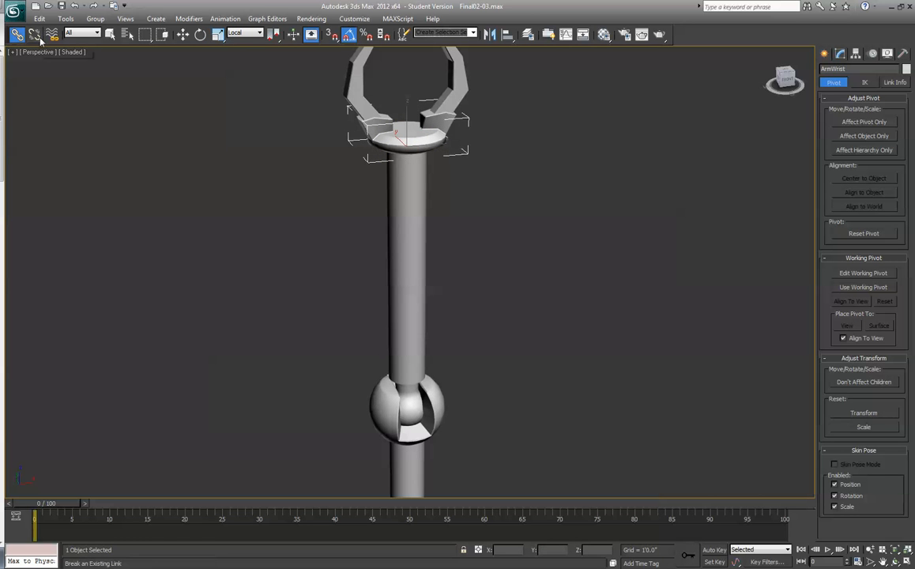
# Step: Select ArmLower, try rotating it about the elbow joint with its linked parts, and undo the rotation
pyautogui.click(416, 194)
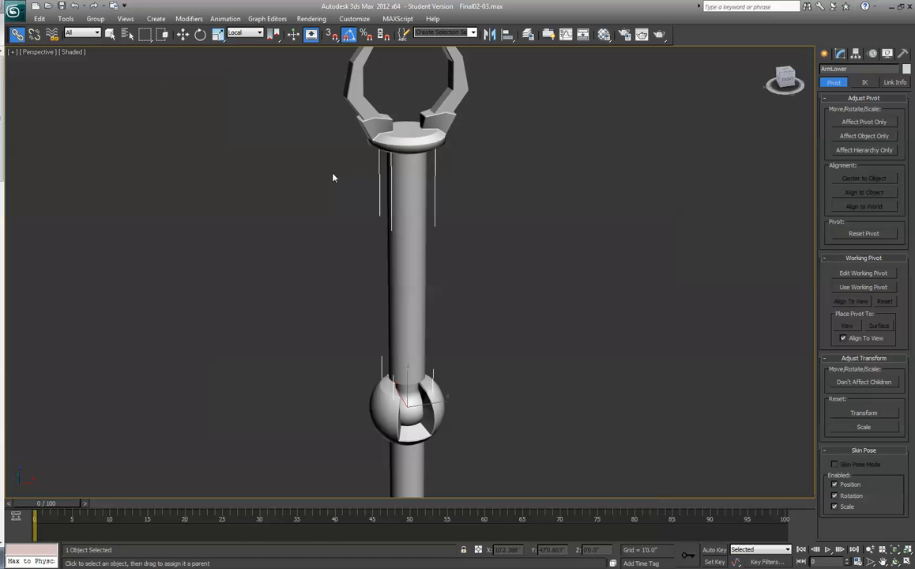
pyautogui.click(201, 34)
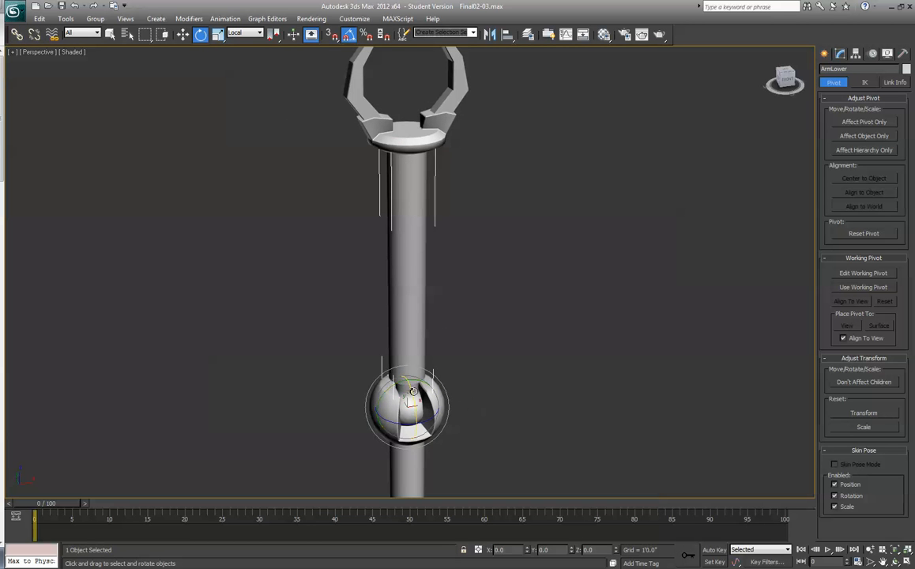
pyautogui.moveTo(373, 354); pyautogui.dragTo(421, 410)
pyautogui.hotkey('ctrl', 'z')
# Step: Examine the arm from base to elbow, selecting ArmUpper and ArmLower in turn to check which segment carries which name
pyautogui.moveTo(525, 438); pyautogui.dragTo(524, 110, button='middle')
pyautogui.click(417, 200)
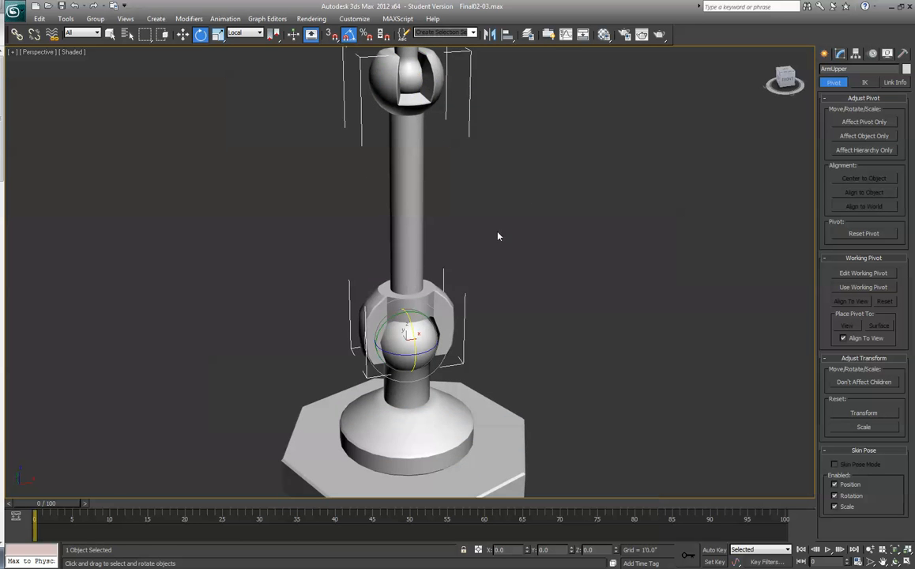
pyautogui.scroll(-2, 505, 234)
pyautogui.scroll(2, 451, 232)
pyautogui.moveTo(582, 390)
pyautogui.keyDown('alt'); pyautogui.mouseDown(button='middle')
pyautogui.moveTo(586, 339)
pyautogui.moveTo(583, 374)
pyautogui.mouseUp(button='middle'); pyautogui.keyUp('alt')
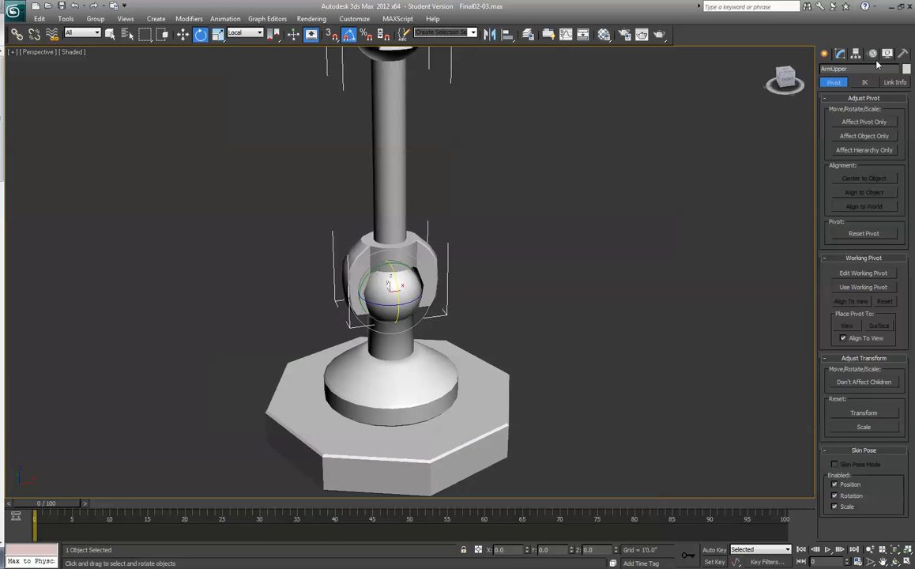
pyautogui.scroll(2, 649, 293)
pyautogui.scroll(-1, 584, 186)
pyautogui.moveTo(583, 177); pyautogui.dragTo(604, 423, button='middle')
pyautogui.scroll(2, 603, 422)
pyautogui.scroll(-4, 474, 283)
pyautogui.moveTo(515, 214); pyautogui.dragTo(517, 331, button='middle')
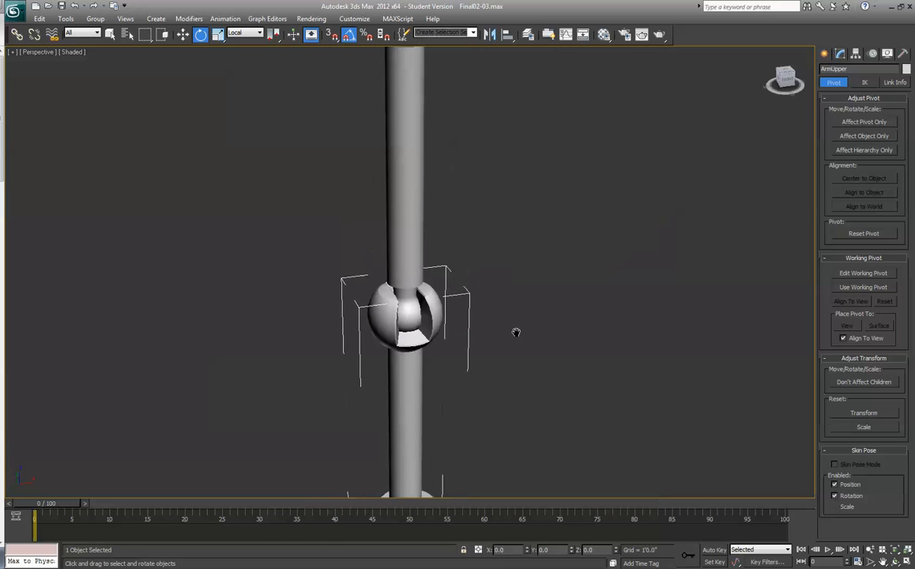
pyautogui.click(419, 117)
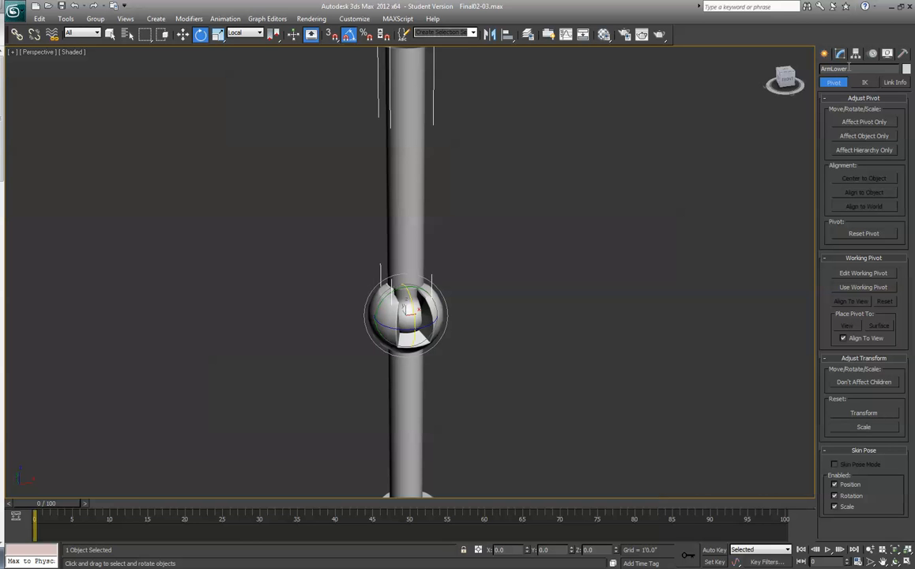
pyautogui.moveTo(530, 381); pyautogui.dragTo(548, 283, button='middle')
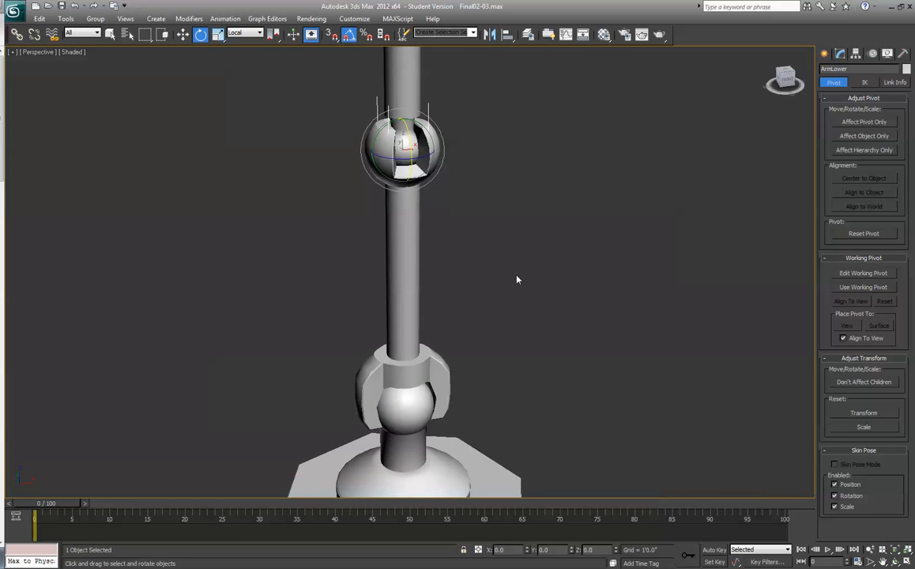
# Step: Select ArmUpper, check its name, test-rotate it about the base's ball joint and undo the rotation
pyautogui.click(414, 274)
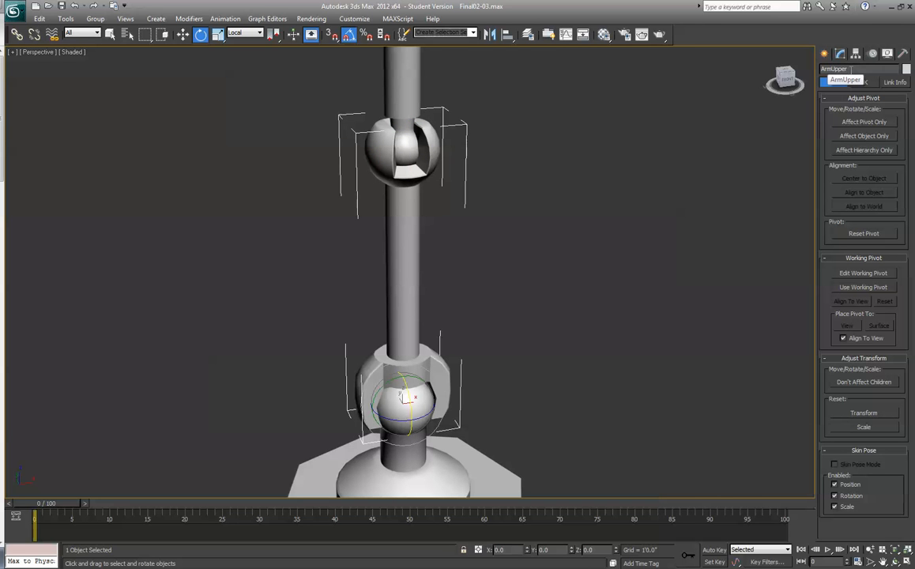
pyautogui.click(838, 70)
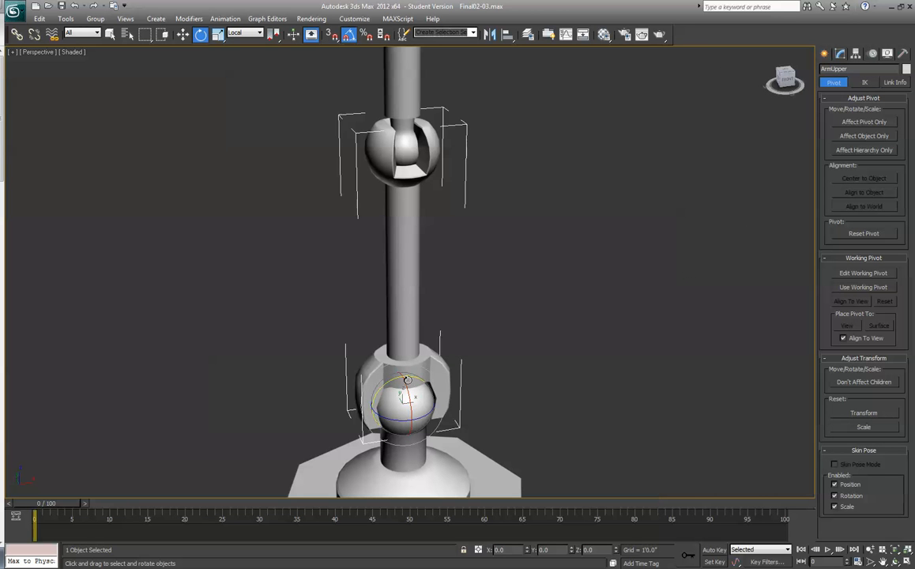
pyautogui.moveTo(399, 374)
pyautogui.mouseDown()
pyautogui.moveTo(411, 365)
pyautogui.moveTo(400, 374)
pyautogui.mouseUp()
pyautogui.hotkey('ctrl', 'z')
# Step: Select ArmLower and link it to ArmUpper as its parent
pyautogui.click(410, 95)
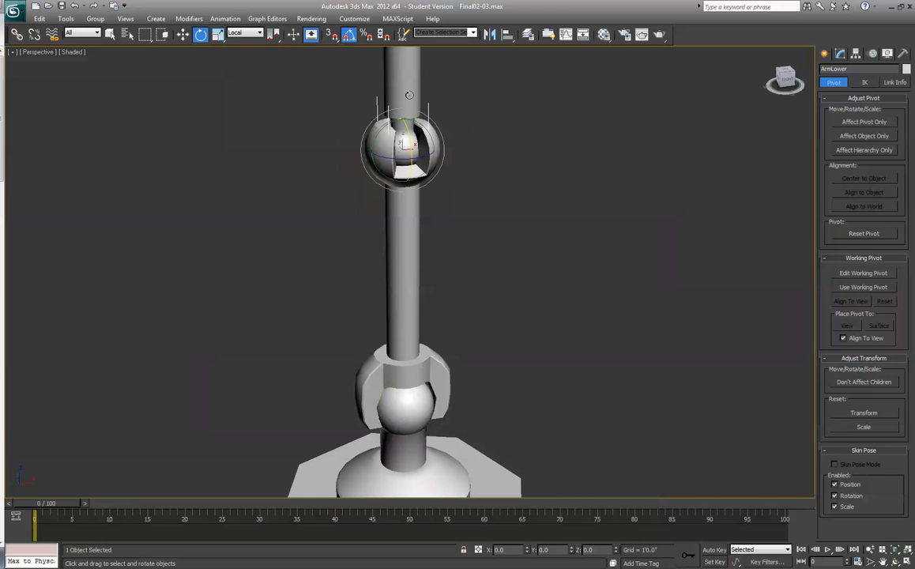
pyautogui.moveTo(482, 202); pyautogui.dragTo(327, 237, button='middle')
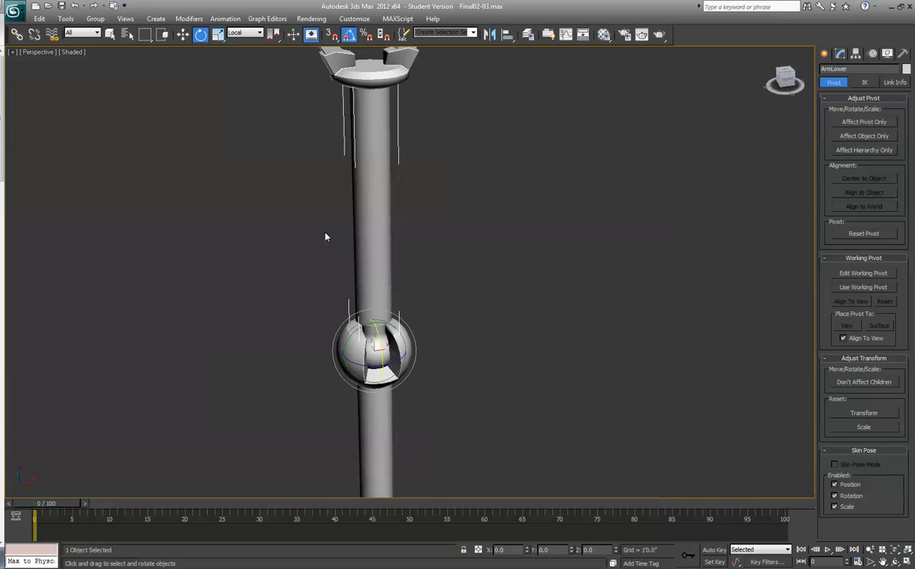
pyautogui.moveTo(402, 271); pyautogui.dragTo(409, 150, button='middle')
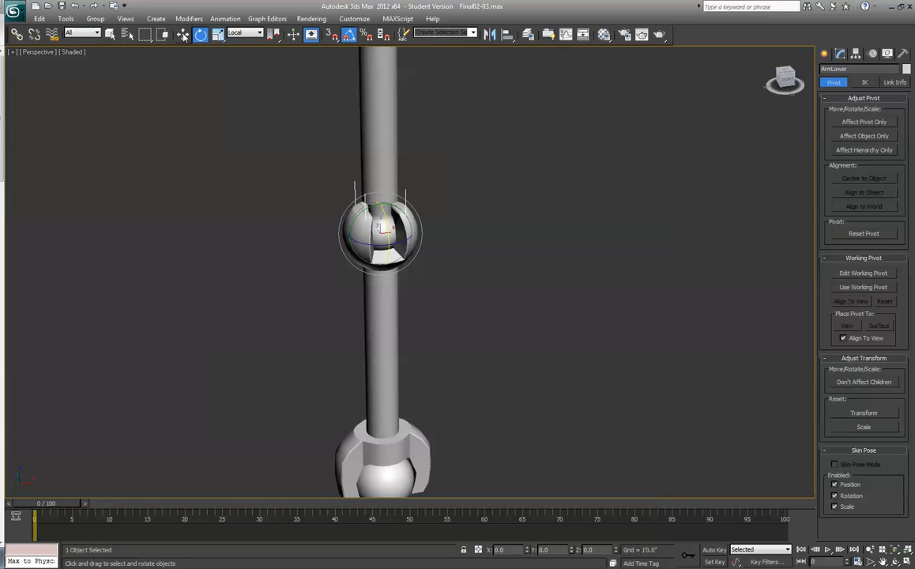
pyautogui.click(17, 34)
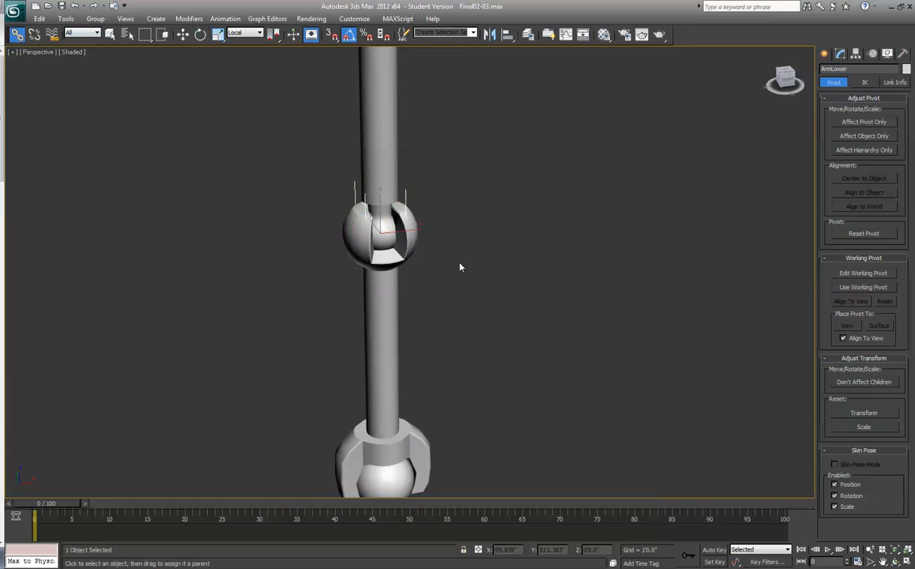
pyautogui.moveTo(376, 180); pyautogui.dragTo(380, 353)
pyautogui.moveTo(526, 477); pyautogui.dragTo(544, 268, button='middle')
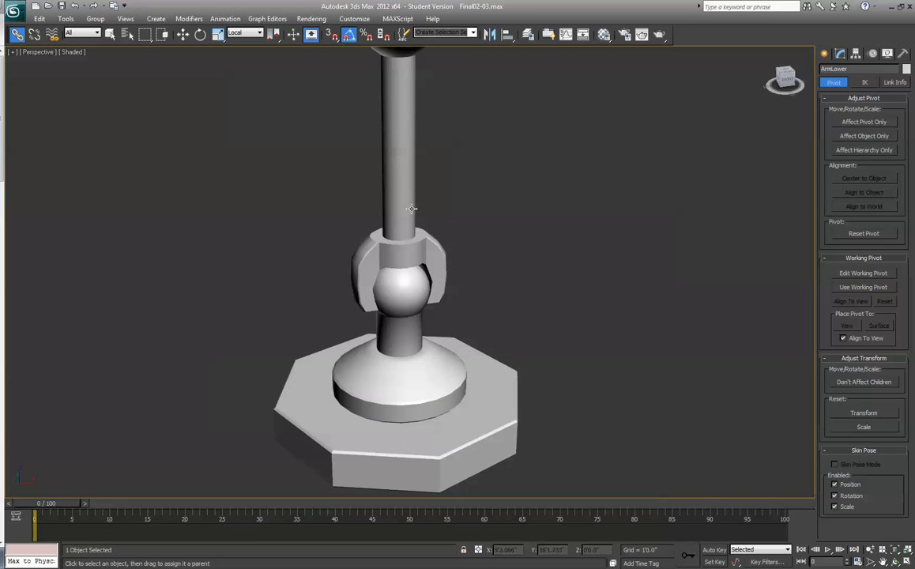
pyautogui.click(182, 34)
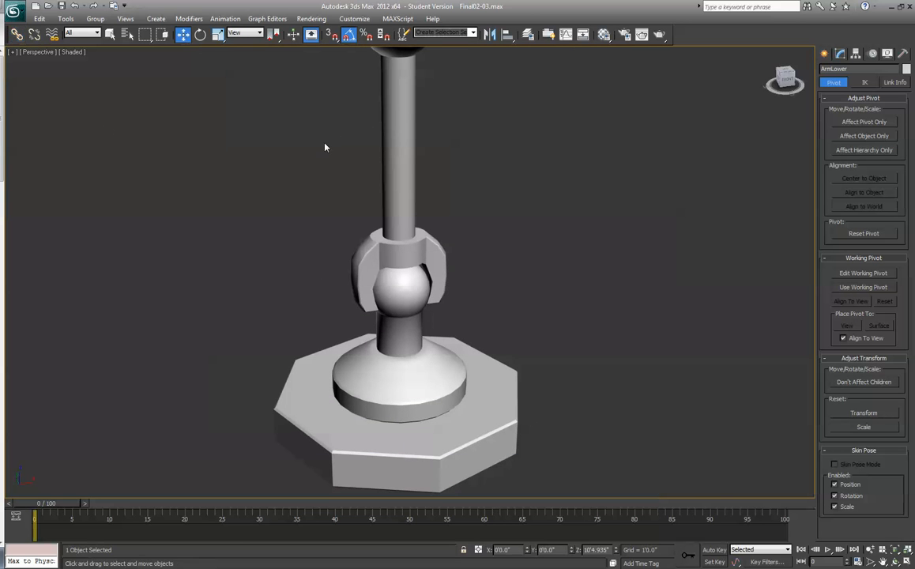
# Step: Select ArmUpper and link it to ArmBase as its parent
pyautogui.click(407, 184)
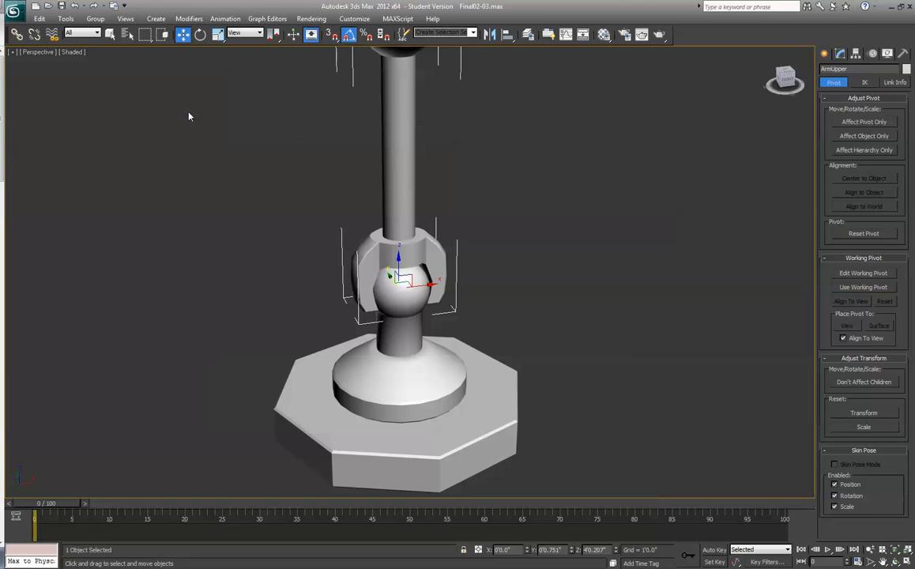
pyautogui.click(17, 34)
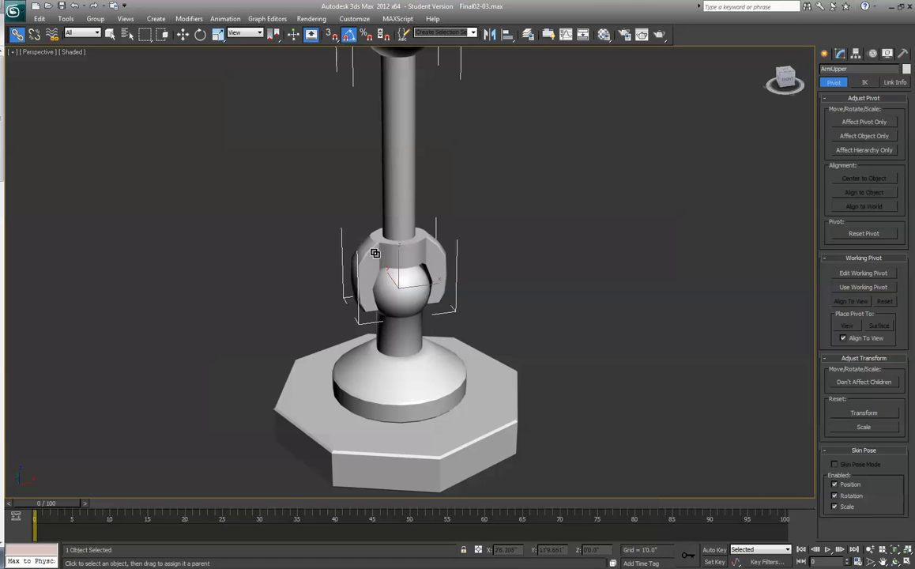
pyautogui.moveTo(374, 253); pyautogui.dragTo(387, 371)
pyautogui.click(182, 34)
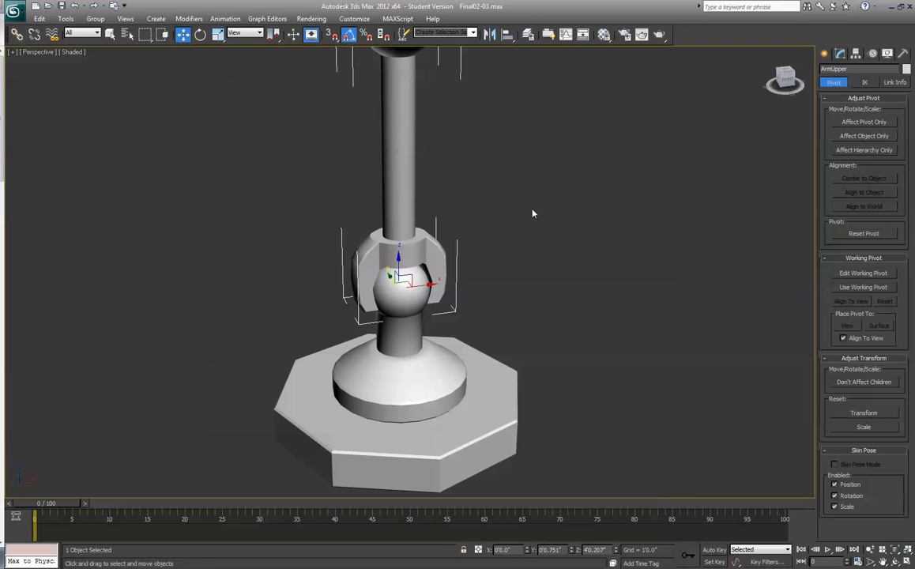
# Step: Test-rotate ArmUpper at the base joint and ArmLower at the elbow joint, and undo both rotations
pyautogui.click(534, 210)
pyautogui.scroll(3, 534, 208)
pyautogui.scroll(-3, 533, 208)
pyautogui.moveTo(521, 149); pyautogui.dragTo(499, 226, button='middle')
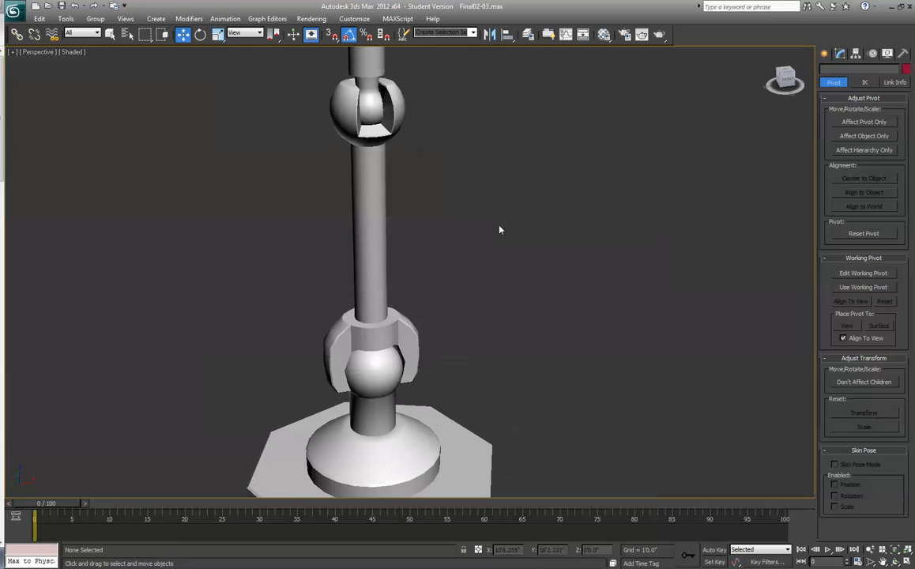
pyautogui.scroll(-4, 499, 229)
pyautogui.click(388, 244)
pyautogui.click(201, 34)
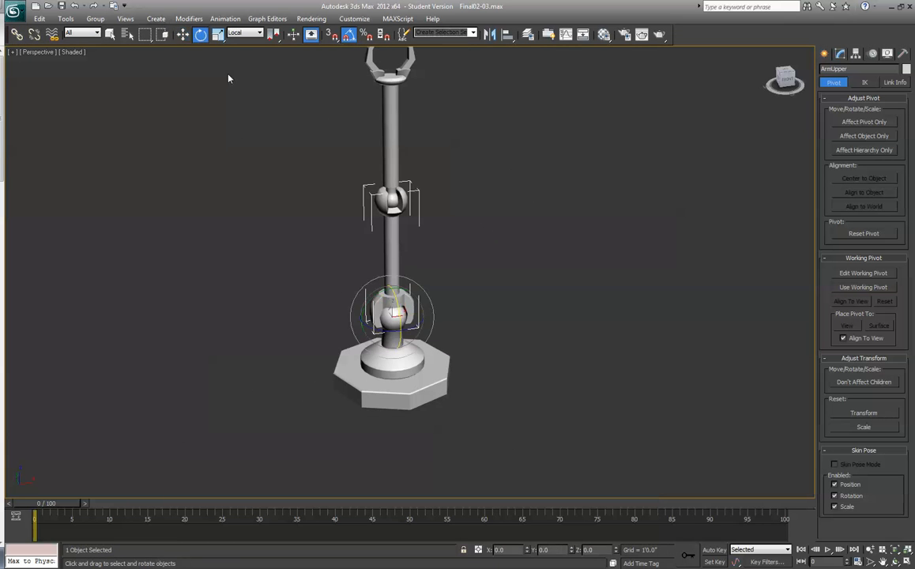
pyautogui.moveTo(398, 300); pyautogui.dragTo(388, 282)
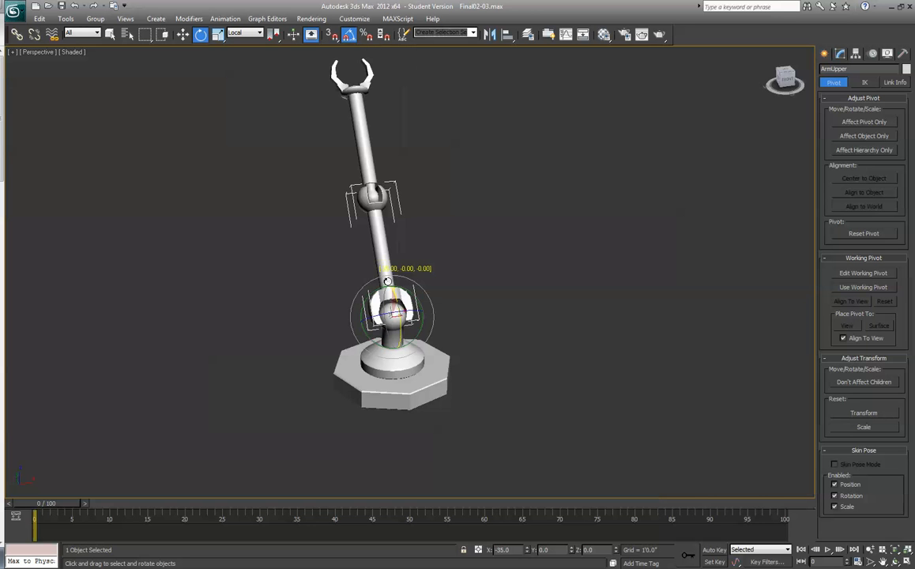
pyautogui.click(366, 169)
pyautogui.moveTo(341, 161); pyautogui.dragTo(365, 140)
pyautogui.hotkey('ctrl', 'z')
pyautogui.hotkey('ctrl', 'z')
pyautogui.hotkey('ctrl', 'z')
pyautogui.hotkey('ctrl', 'z')
pyautogui.scroll(2, 508, 345)
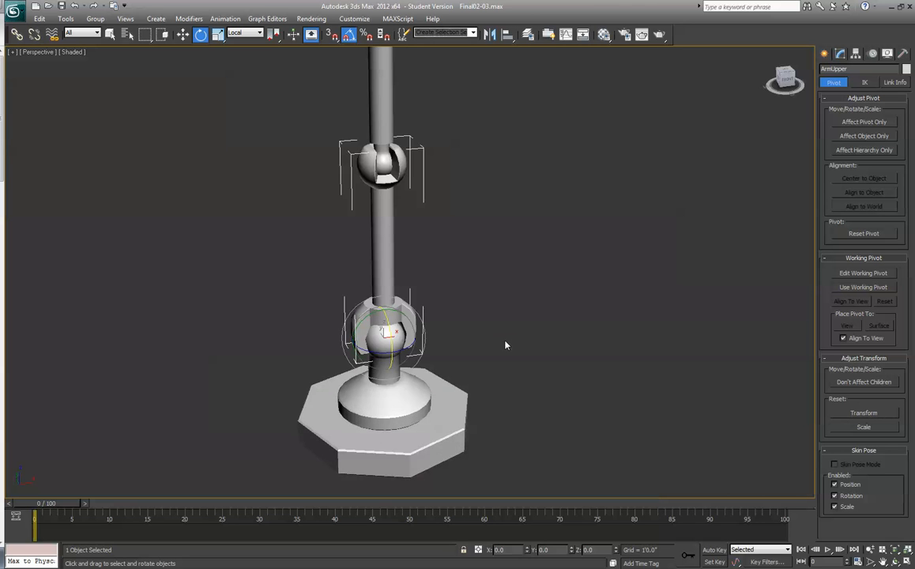
pyautogui.scroll(-2, 505, 344)
pyautogui.moveTo(488, 177); pyautogui.dragTo(508, 256, button='middle')
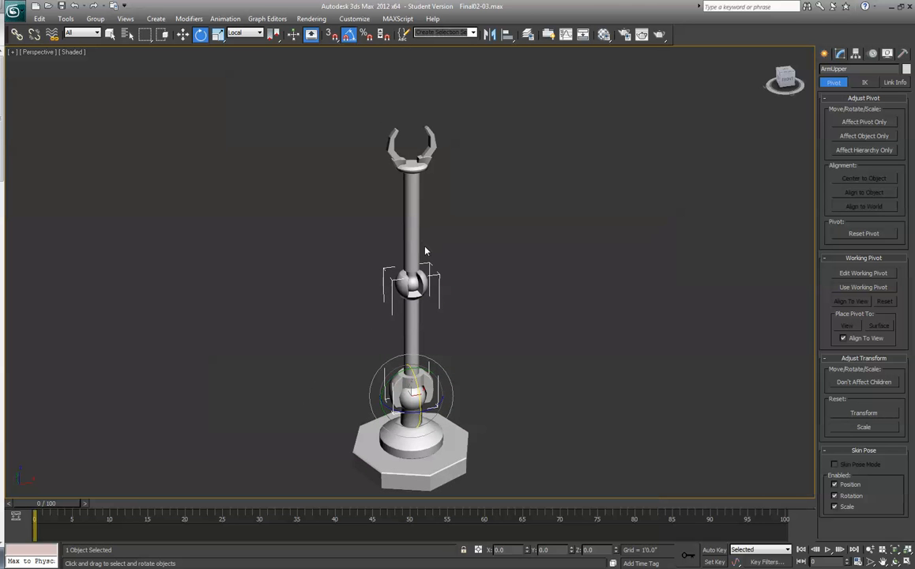
# Step: Tilt ArmUpper once more to check that the linked parts follow, undo the rotation and deselect it
pyautogui.click(420, 314)
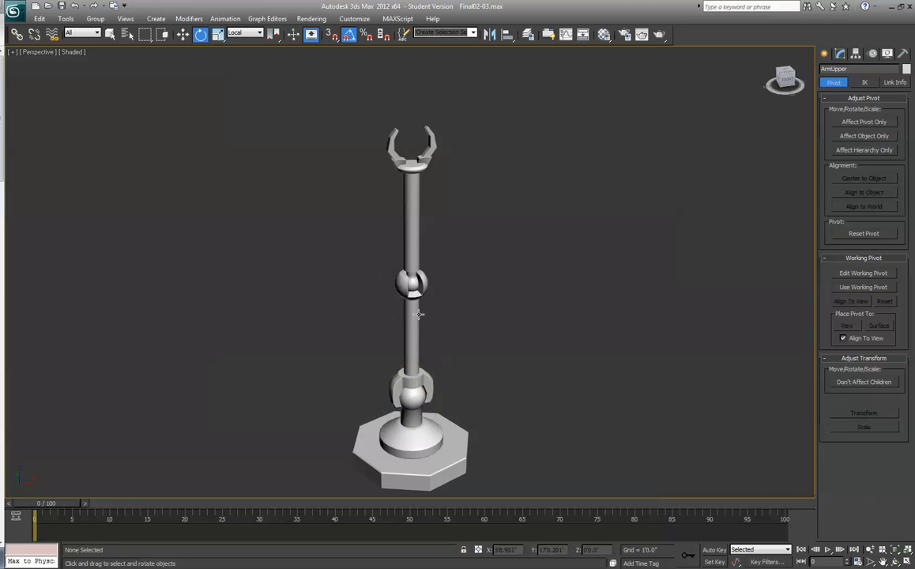
pyautogui.click(419, 323)
pyautogui.moveTo(416, 385); pyautogui.dragTo(381, 362)
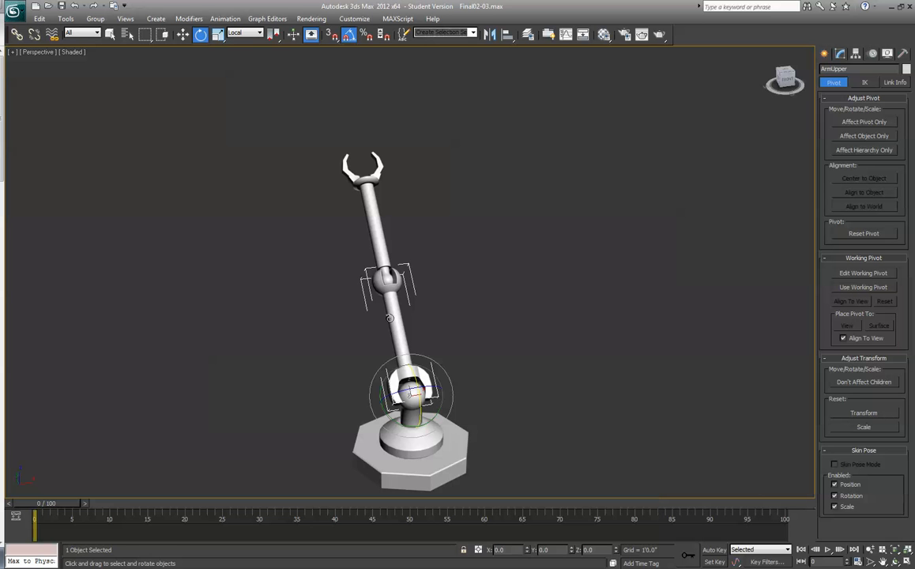
pyautogui.hotkey('ctrl', 'z')
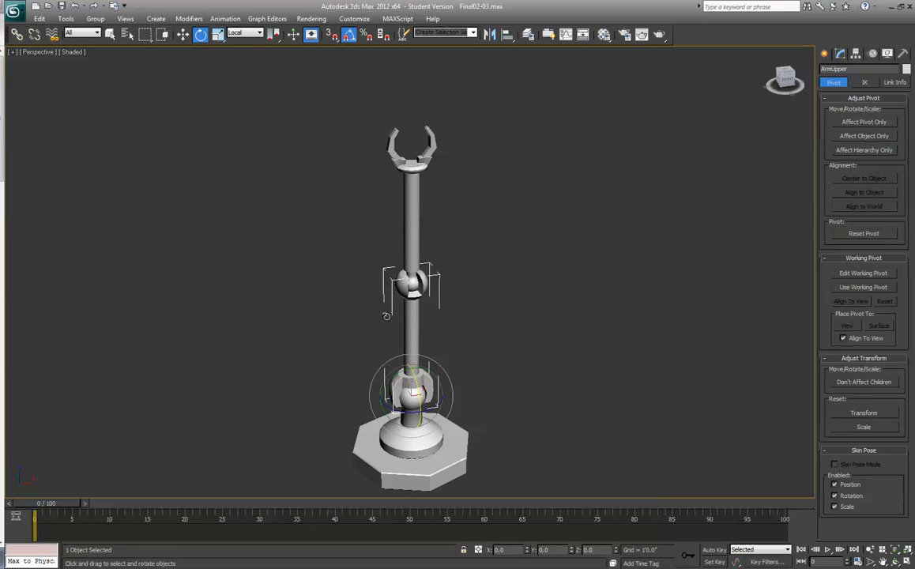
pyautogui.click(482, 231)
pyautogui.moveTo(525, 277); pyautogui.dragTo(512, 234, button='middle')
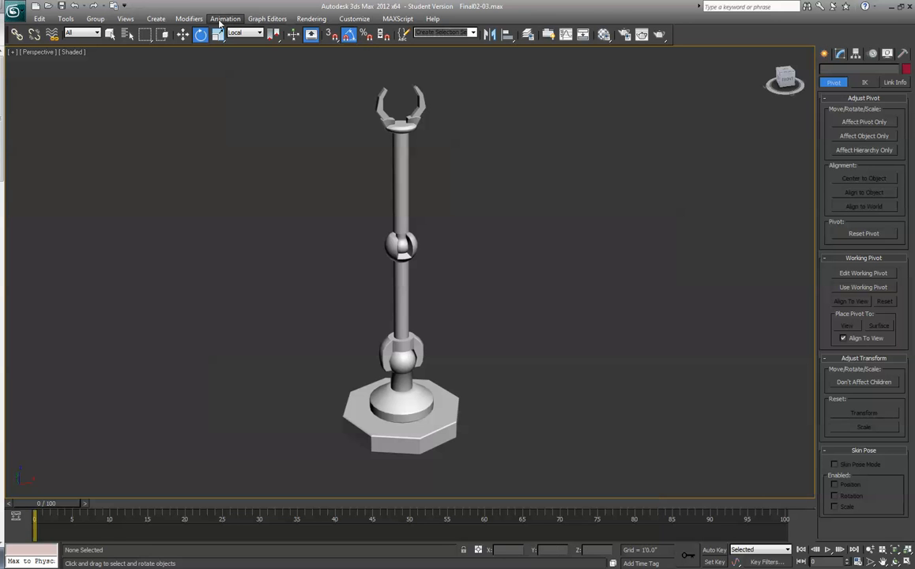
# Step: Open a new Schematic View, close its Display floater and enlarge the window to show the whole arm hierarchy
pyautogui.click(195, 21)
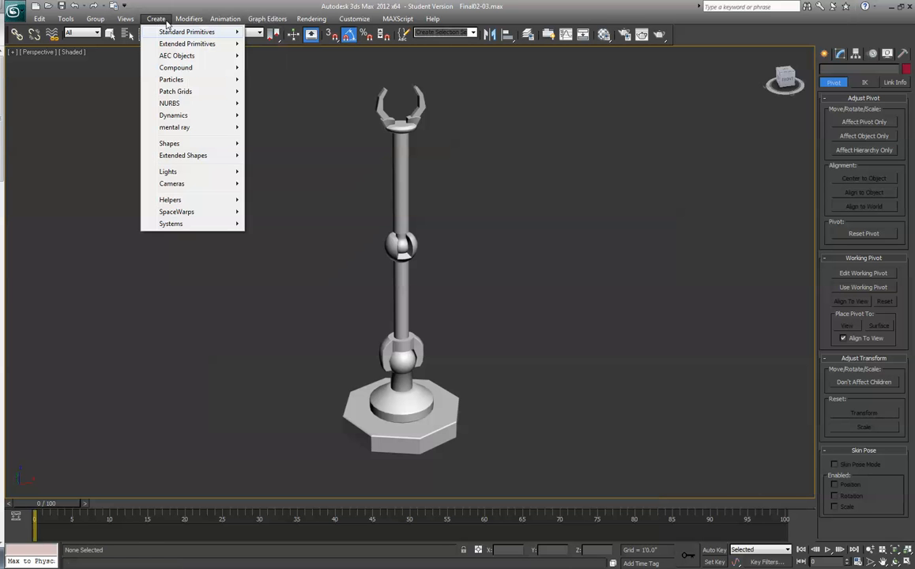
pyautogui.click(167, 24)
pyautogui.click(262, 21)
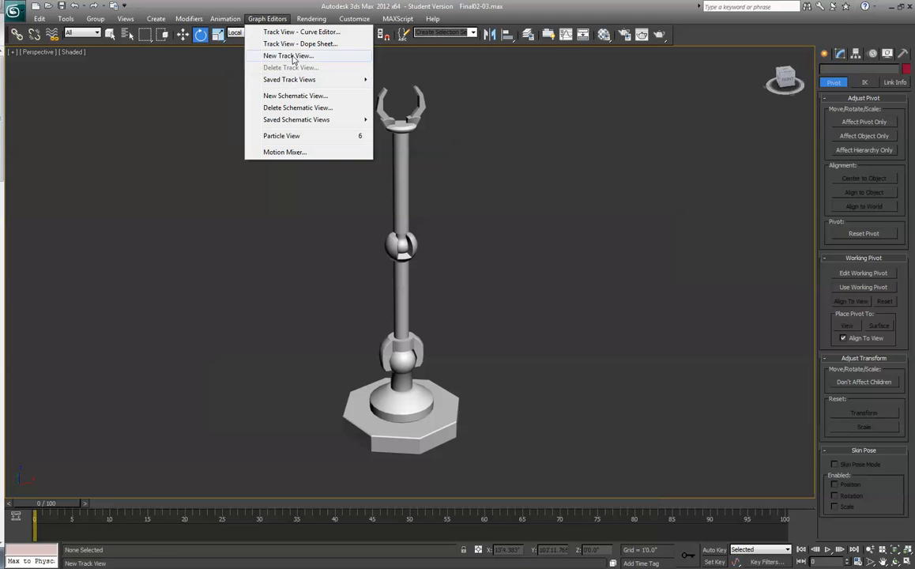
pyautogui.click(295, 96)
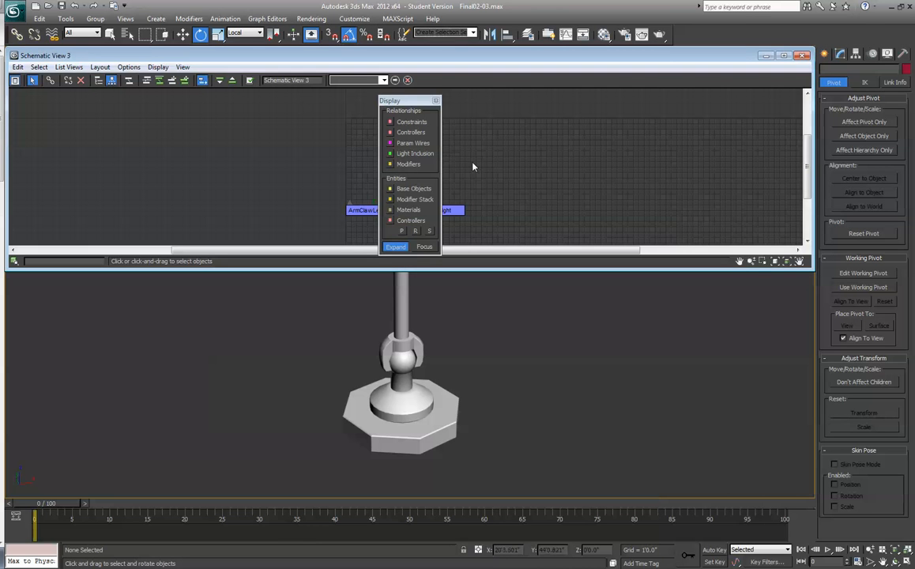
pyautogui.click(397, 91)
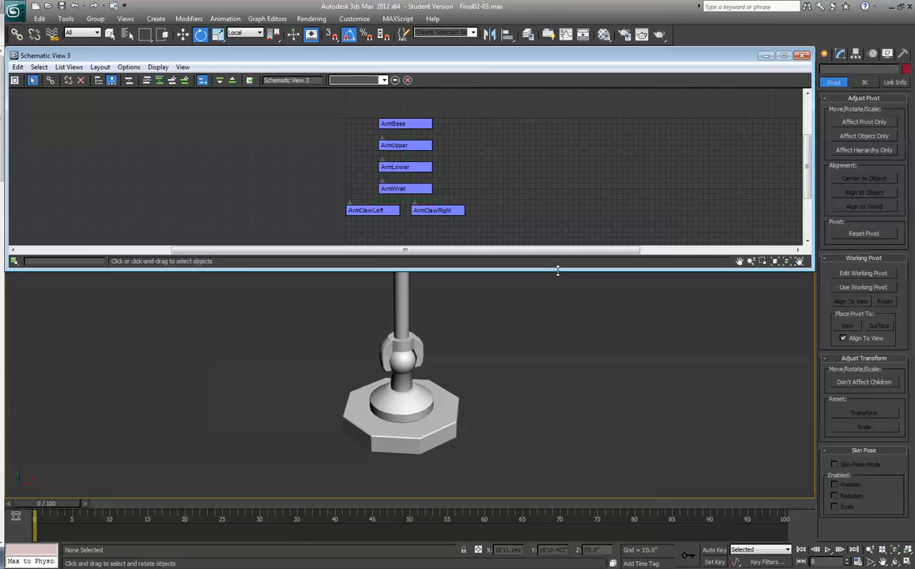
pyautogui.moveTo(555, 269); pyautogui.dragTo(555, 424)
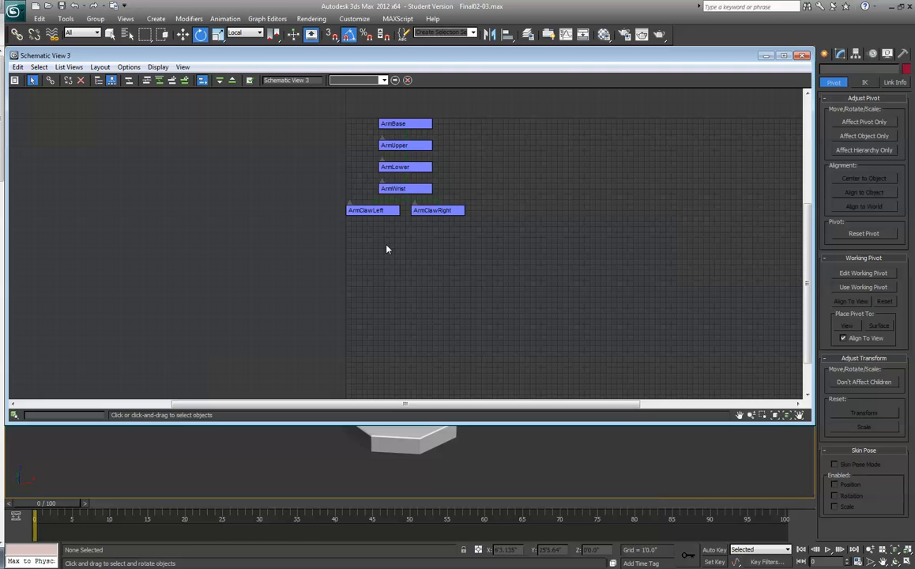
# Step: Undo all the parent links between the arm parts until every part is unlinked in the schematic
pyautogui.hotkey('ctrl', 'z')
pyautogui.hotkey('ctrl', 'z')
pyautogui.hotkey('ctrl', 'z')
pyautogui.hotkey('ctrl', 'z')
pyautogui.hotkey('ctrl', 'z')
pyautogui.hotkey('ctrl', 'z')
pyautogui.hotkey('ctrl', 'z')
pyautogui.hotkey('ctrl', 'z')
pyautogui.hotkey('ctrl', 'z')
pyautogui.hotkey('ctrl', 'z')
pyautogui.hotkey('ctrl', 'z')
pyautogui.hotkey('ctrl', 'z')
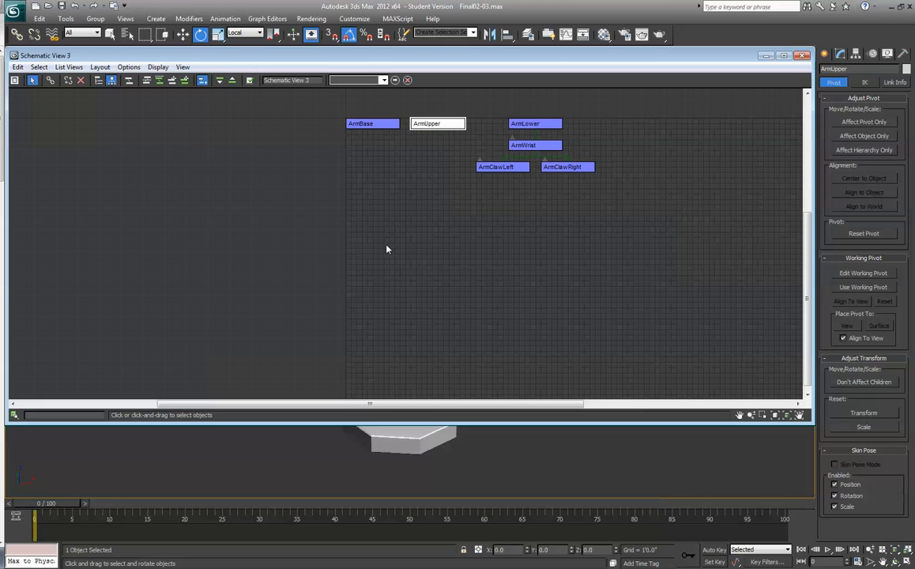
pyautogui.hotkey('ctrl', 'z')
pyautogui.hotkey('ctrl', 'z')
pyautogui.hotkey('ctrl', 'z')
pyautogui.hotkey('ctrl', 'z')
pyautogui.hotkey('ctrl', 'z')
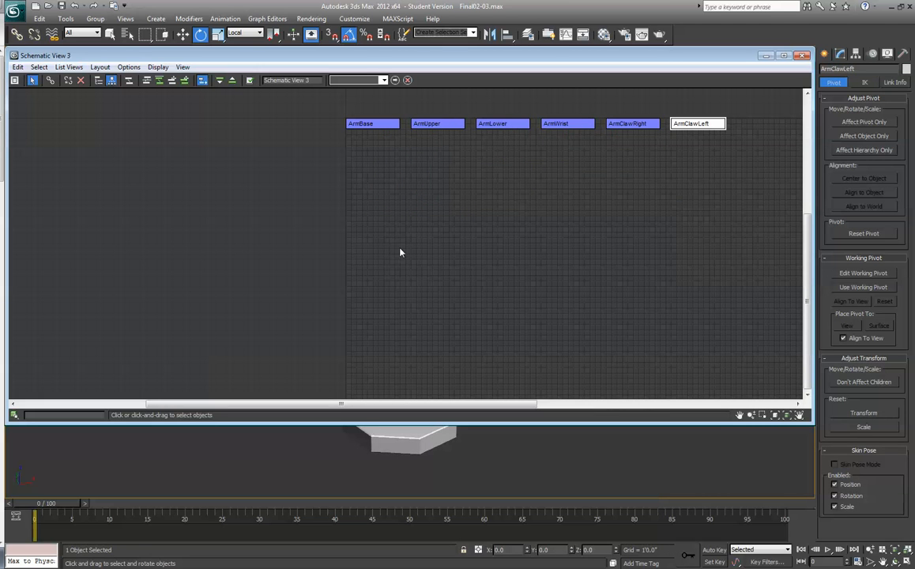
# Step: Link ArmClawLeft and ArmClawRight to ArmWrist in the schematic, and chain ArmWrist through ArmLower and ArmUpper to ArmBase
pyautogui.moveTo(382, 405); pyautogui.dragTo(447, 406)
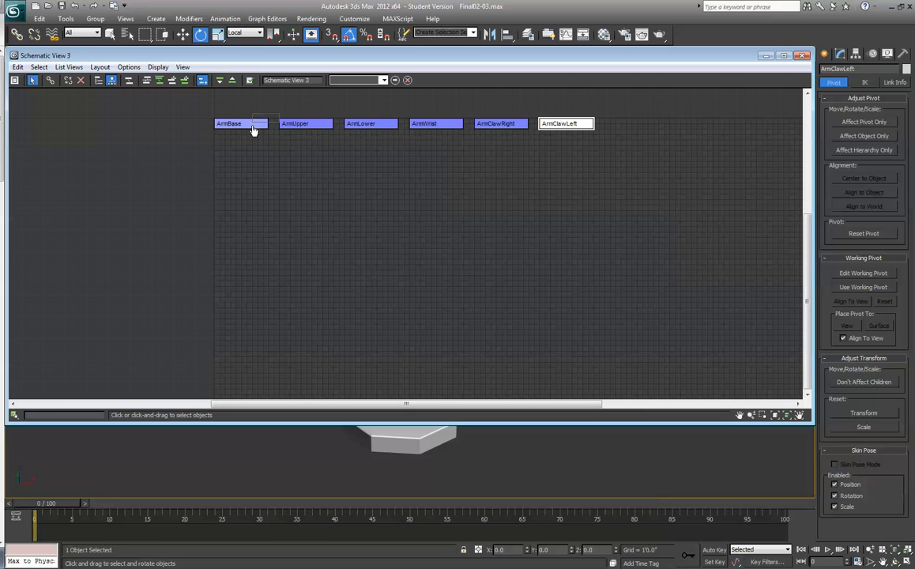
pyautogui.click(50, 82)
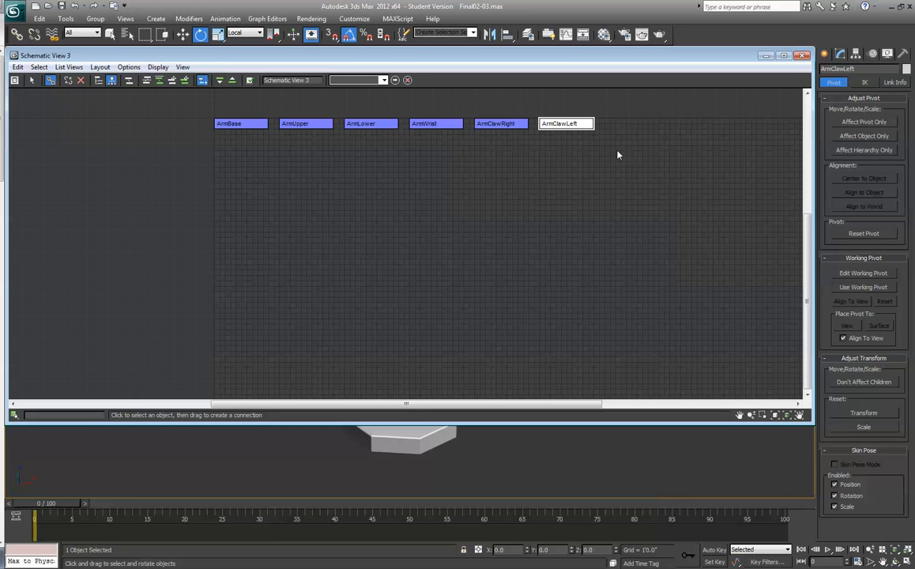
pyautogui.moveTo(570, 127); pyautogui.dragTo(422, 124)
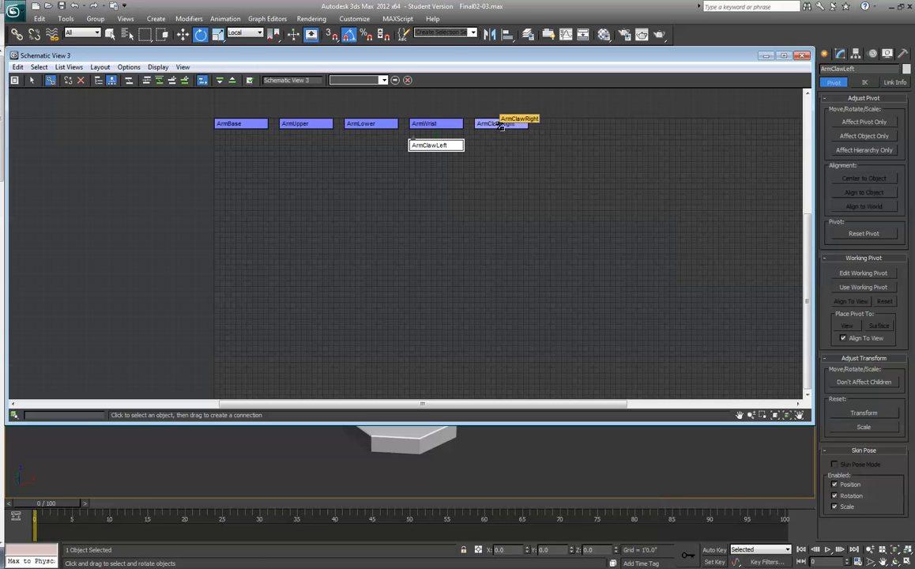
pyautogui.moveTo(505, 125); pyautogui.dragTo(431, 125)
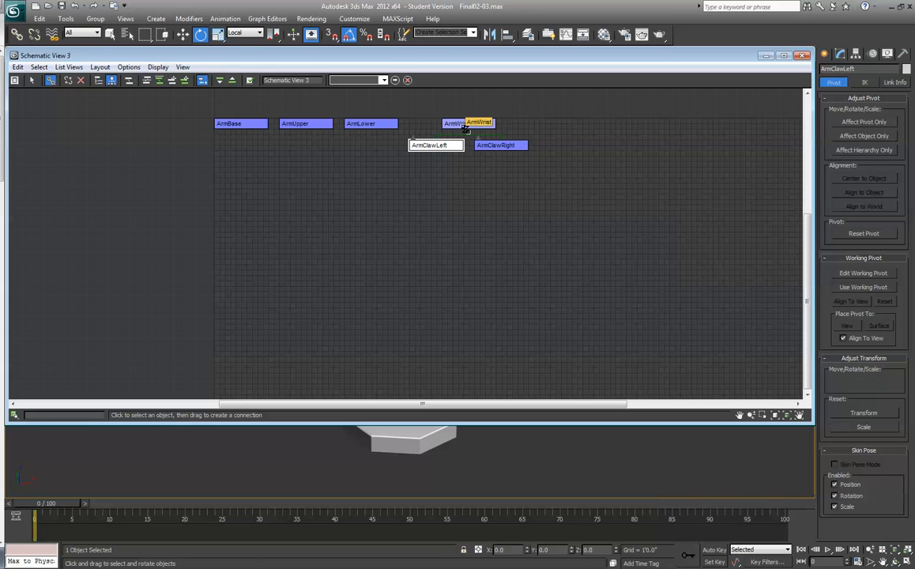
pyautogui.moveTo(468, 125); pyautogui.dragTo(241, 124)
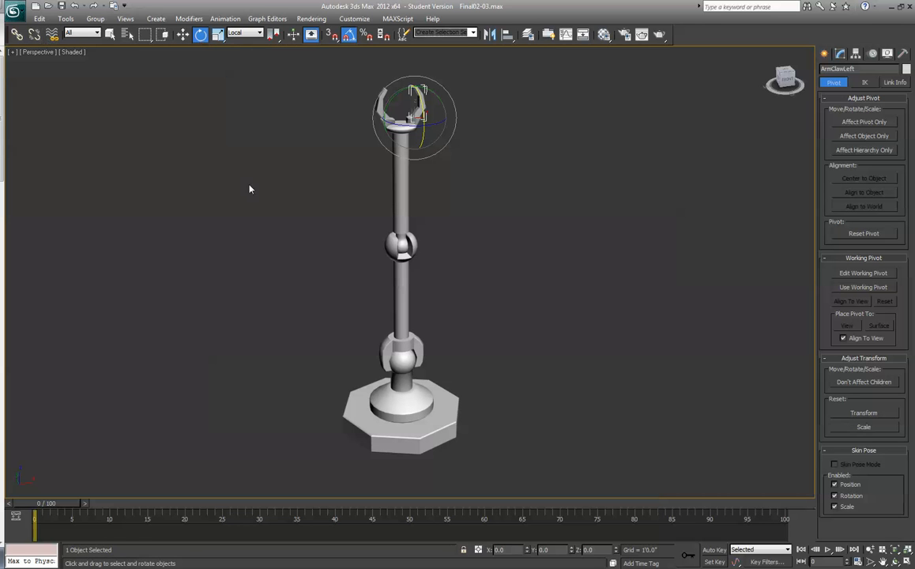
# Step: Test the new hierarchy by rotating ArmUpper at the base, ArmLower at the elbow and ArmWrist below the claws
pyautogui.click(401, 319)
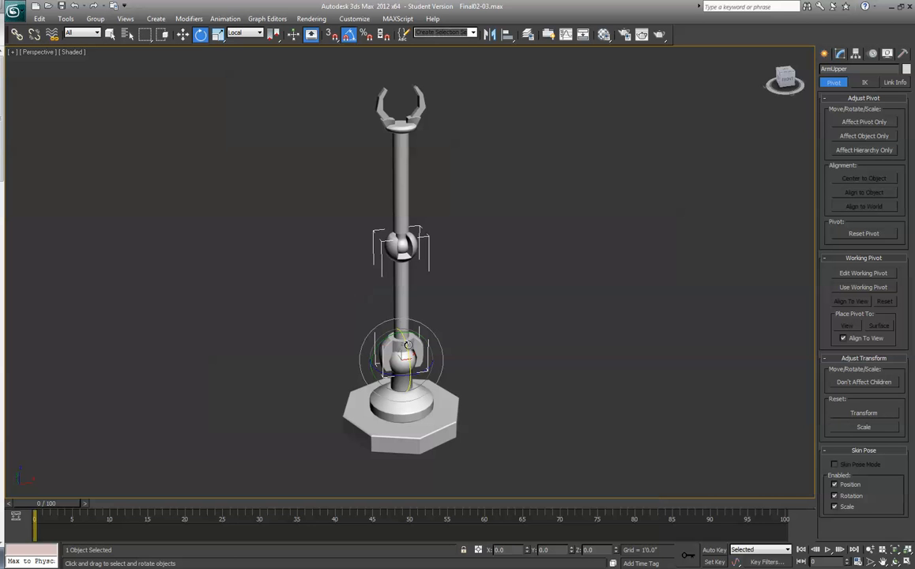
pyautogui.moveTo(369, 312); pyautogui.dragTo(358, 289)
pyautogui.click(371, 238)
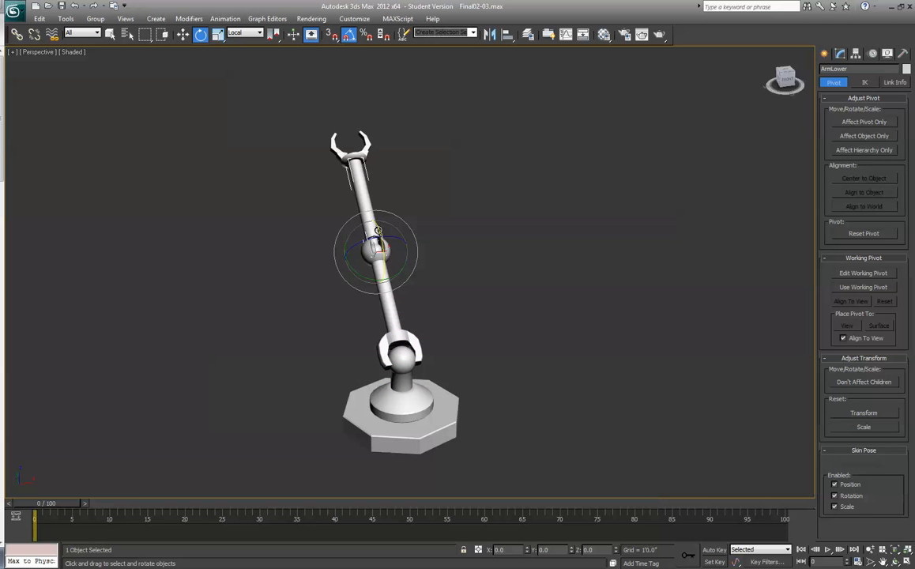
pyautogui.moveTo(373, 245); pyautogui.dragTo(399, 283)
pyautogui.click(392, 195)
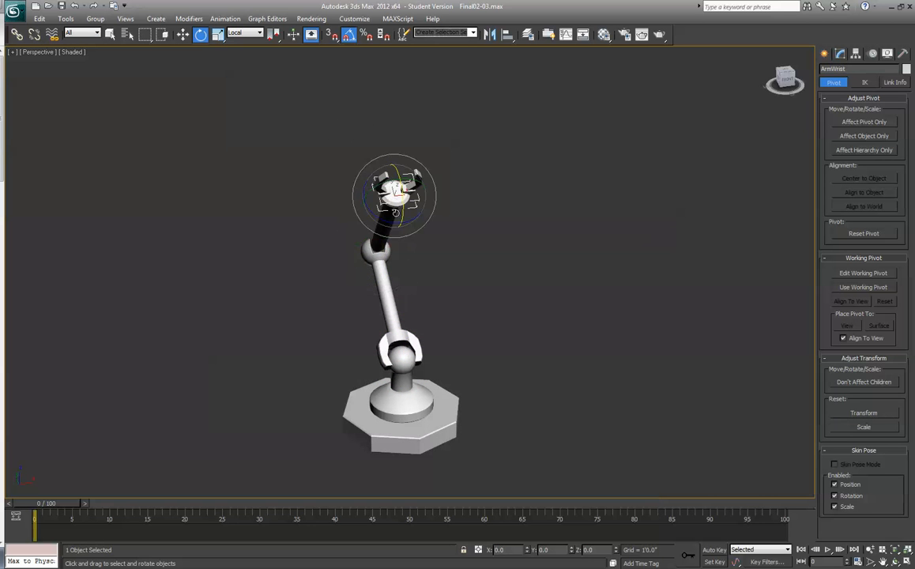
pyautogui.moveTo(383, 219); pyautogui.dragTo(404, 278)
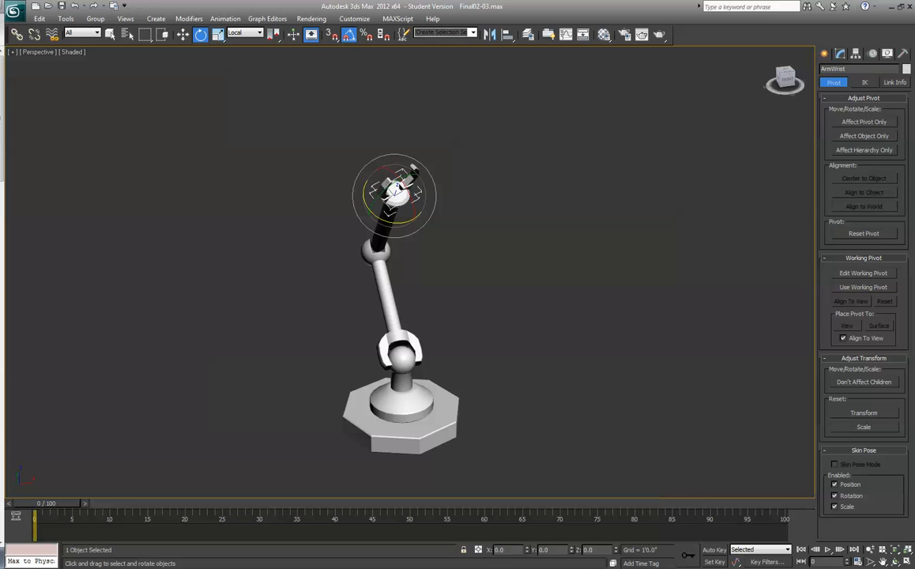